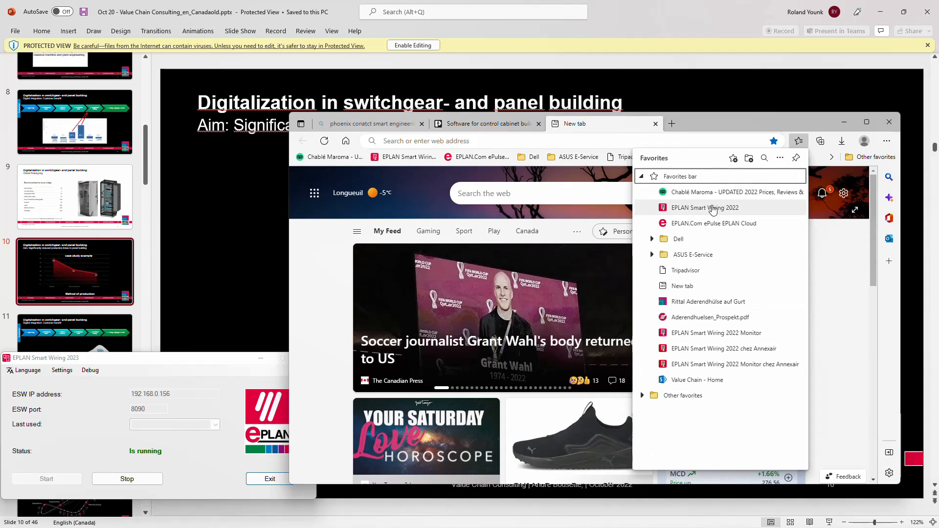
Open the EPLAN Smart Wiring 2022 favorite and log in with the user name "electrician".
click(713, 208)
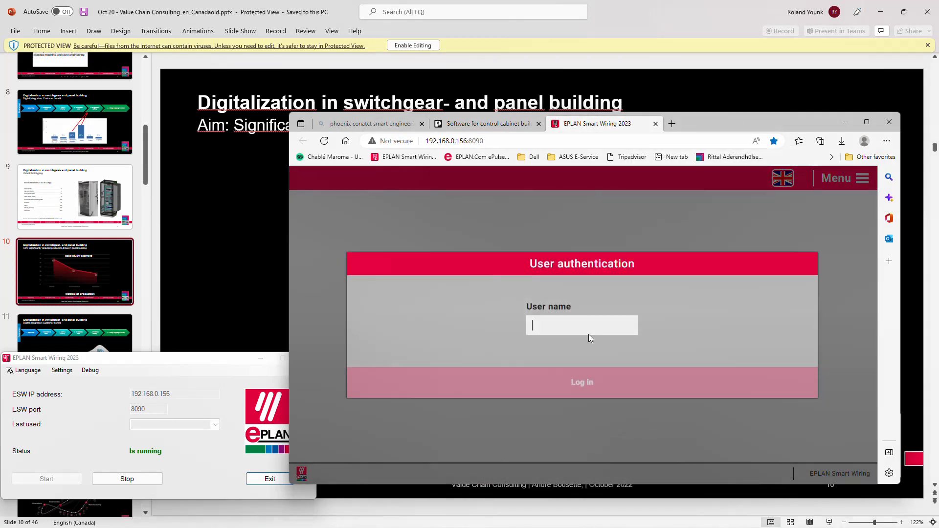
text(electricain)
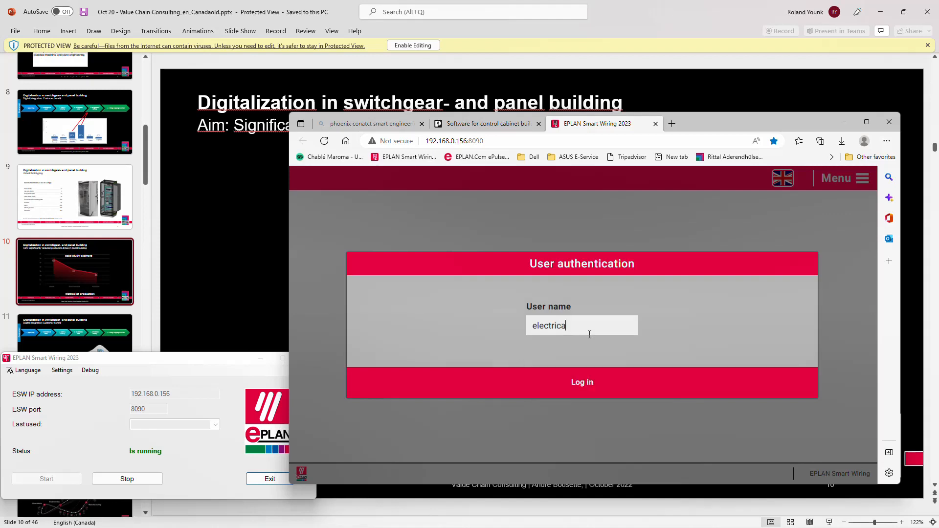
key(BackSpace)
key(BackSpace)
key(BackSpace)
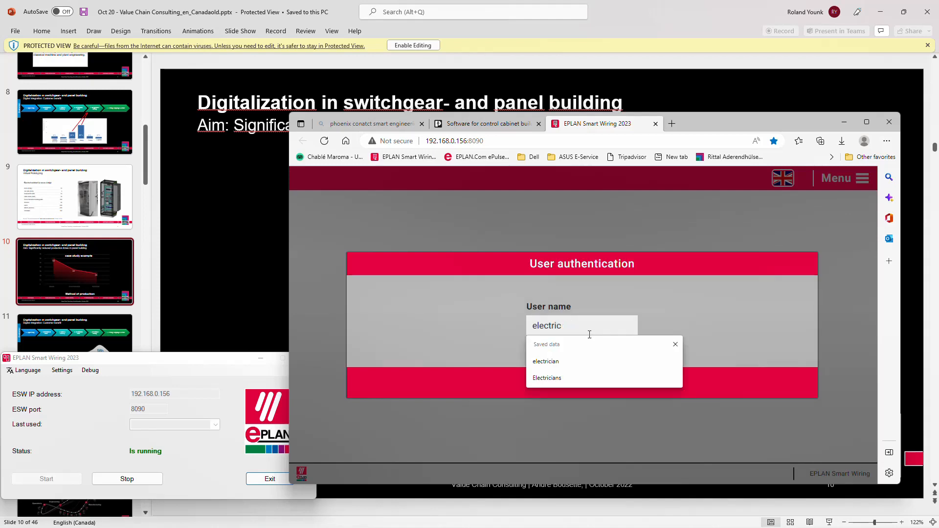
text(ian)
key(Return)
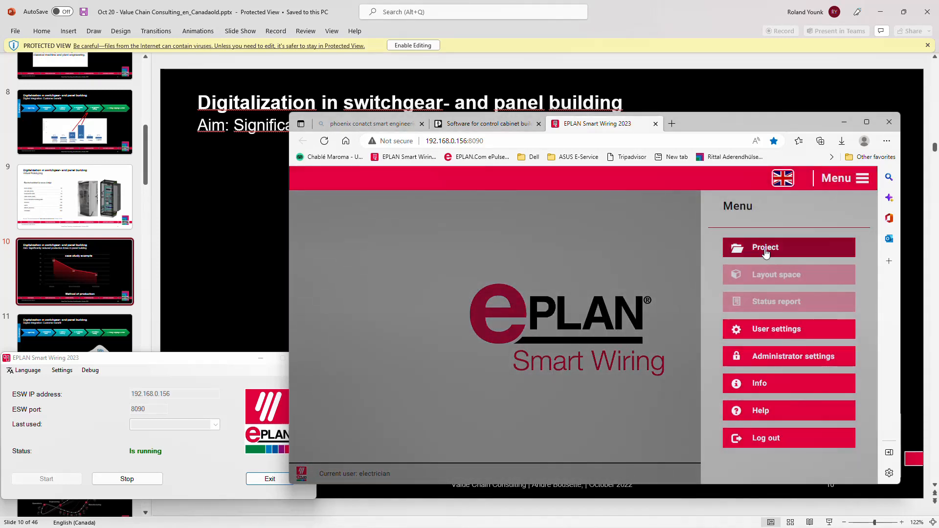
Continue the project EPLAN PXC RITTAL NFPA mm 2023 with instance 20 and maximize the browser window.
click(765, 248)
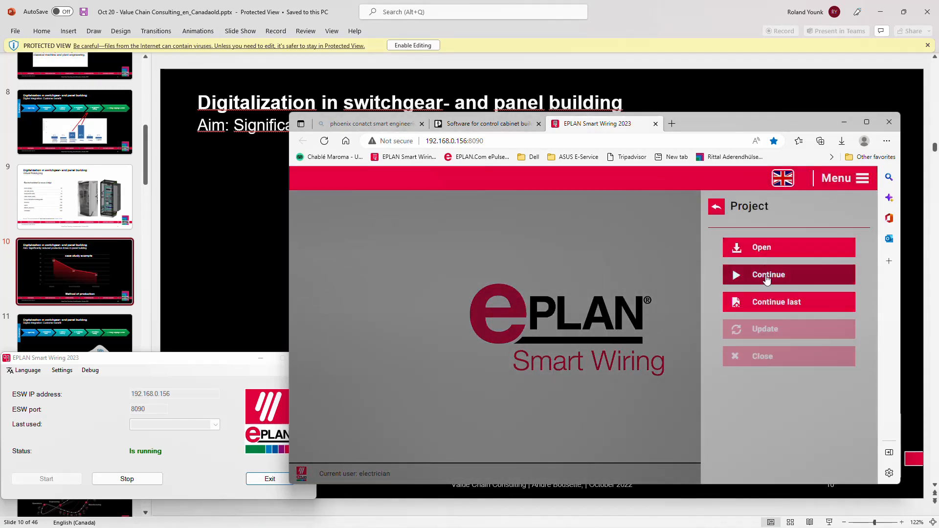
click(766, 279)
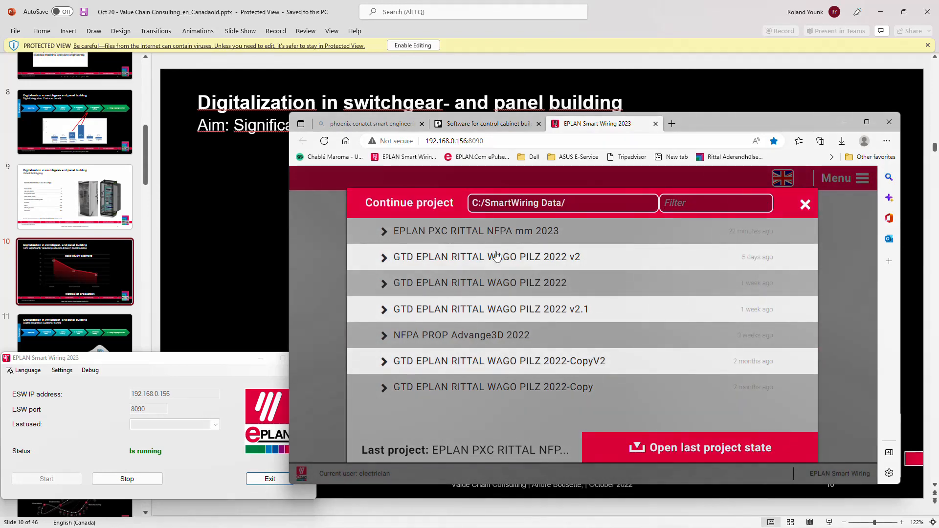
click(518, 230)
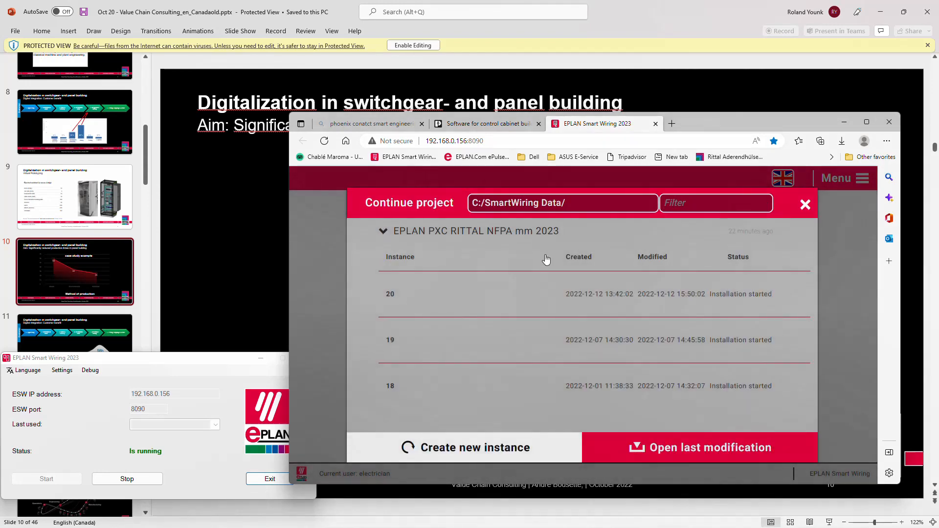
click(443, 293)
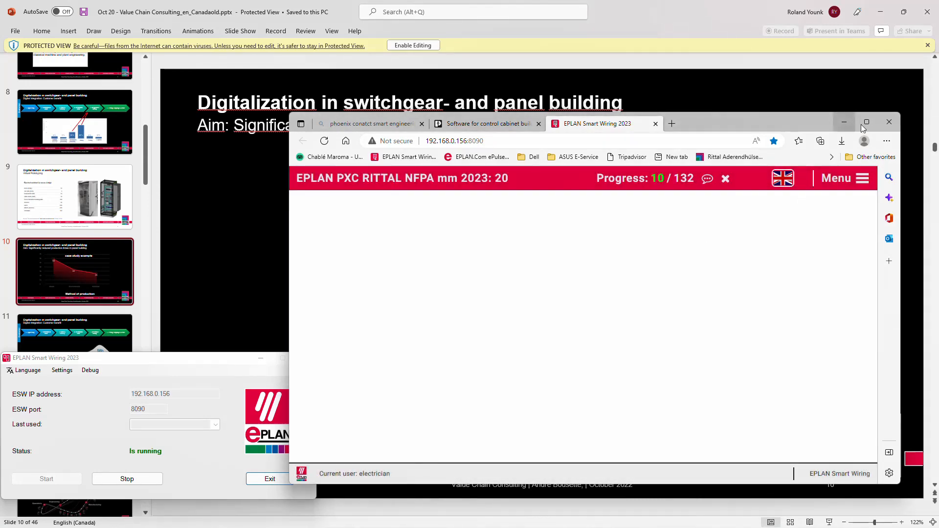
click(866, 122)
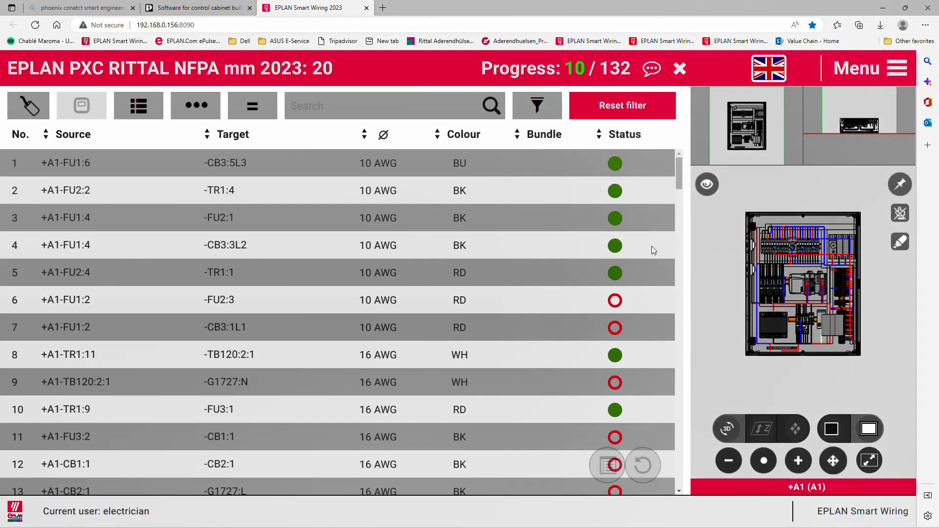
Examine the route of connection 6 from +A1-FU1:2 to -FU2:3 in the full-screen 3D view, then return to the wiring list.
click(460, 310)
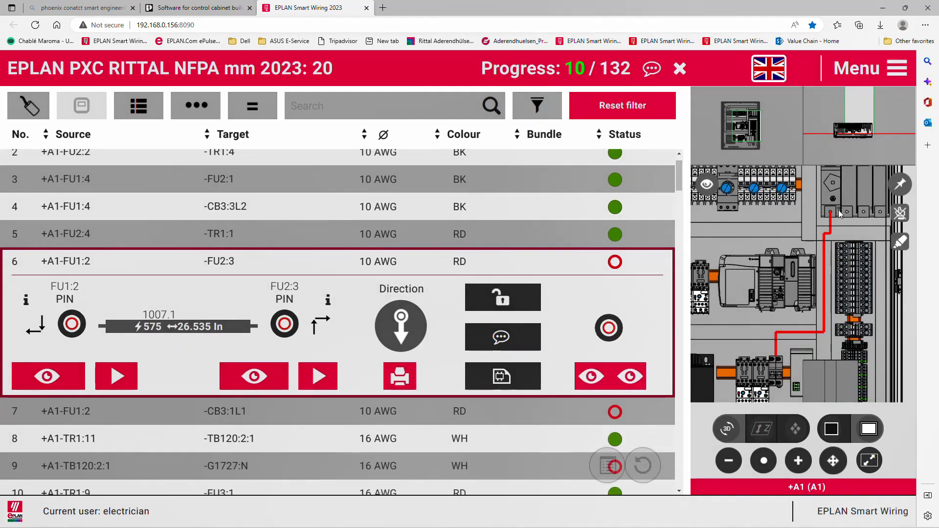
click(869, 461)
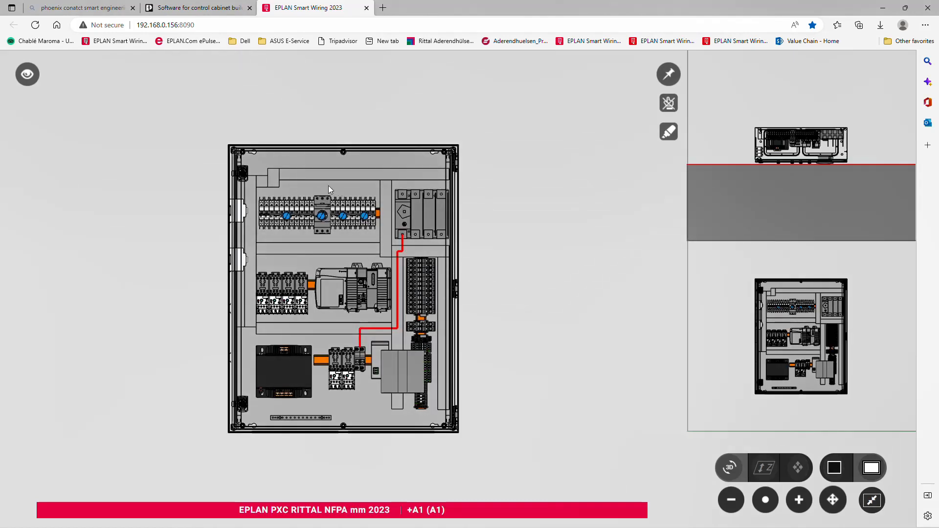
scroll(338, 198, up, 5)
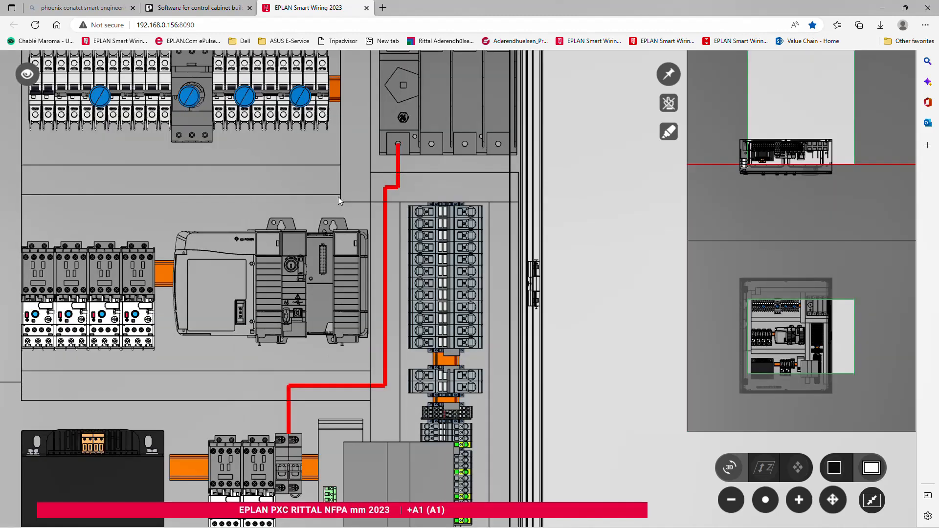
scroll(507, 290, down, 3)
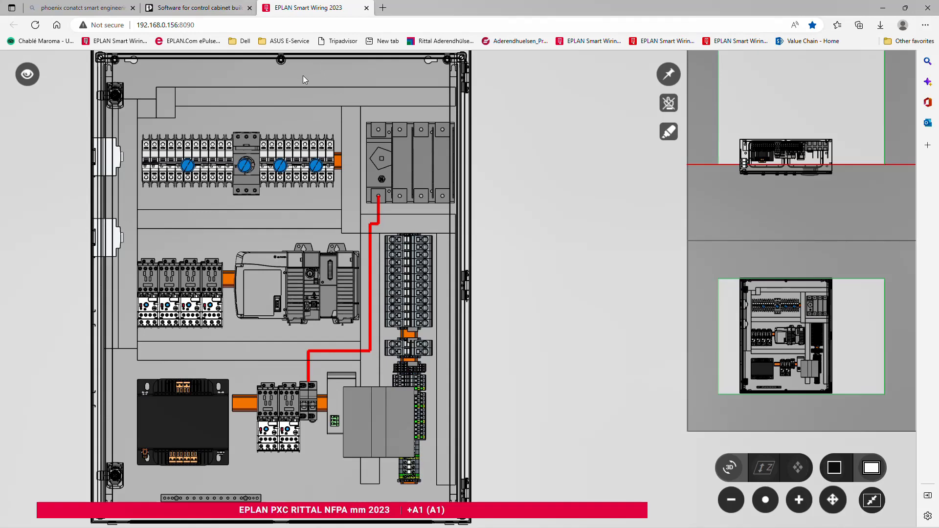
drag(318, 86, 325, 69)
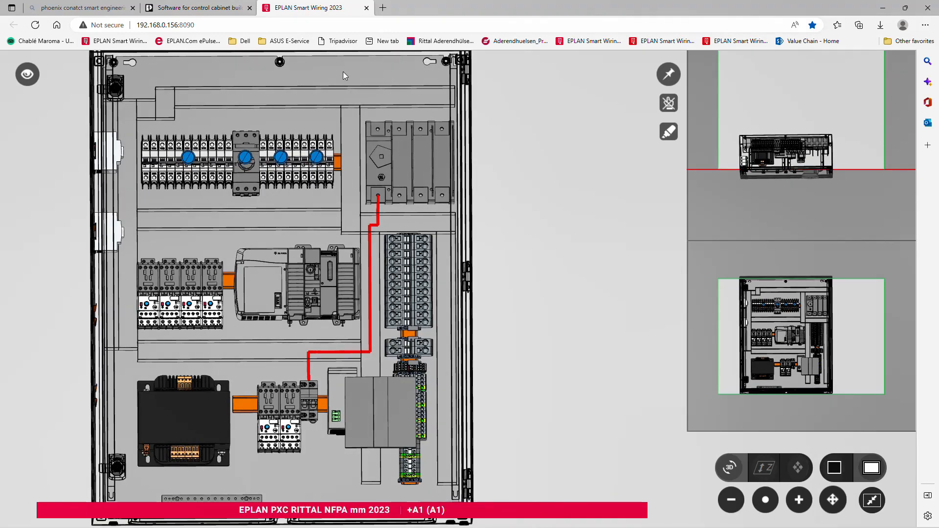
click(871, 500)
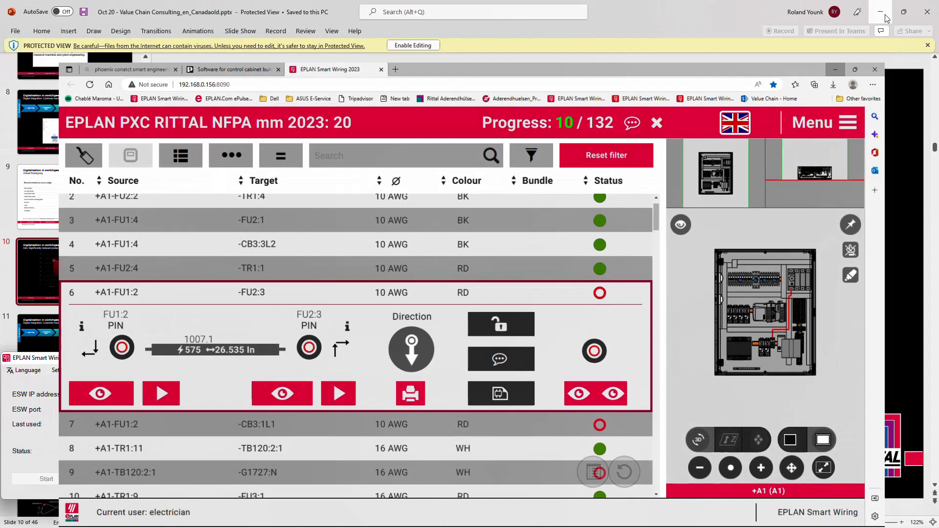
Minimize the browser, presentation and Teams windows and switch to EPLAN Pro Panel 2023.
click(882, 8)
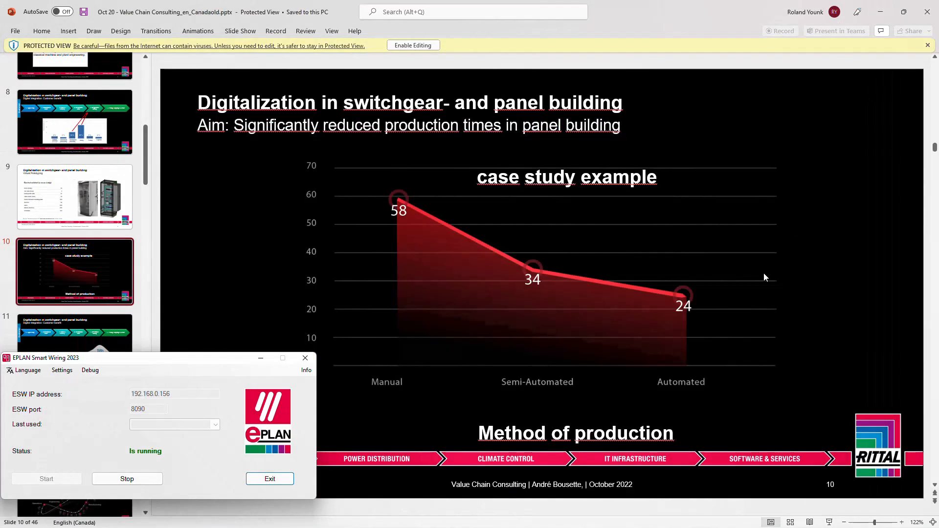
click(879, 13)
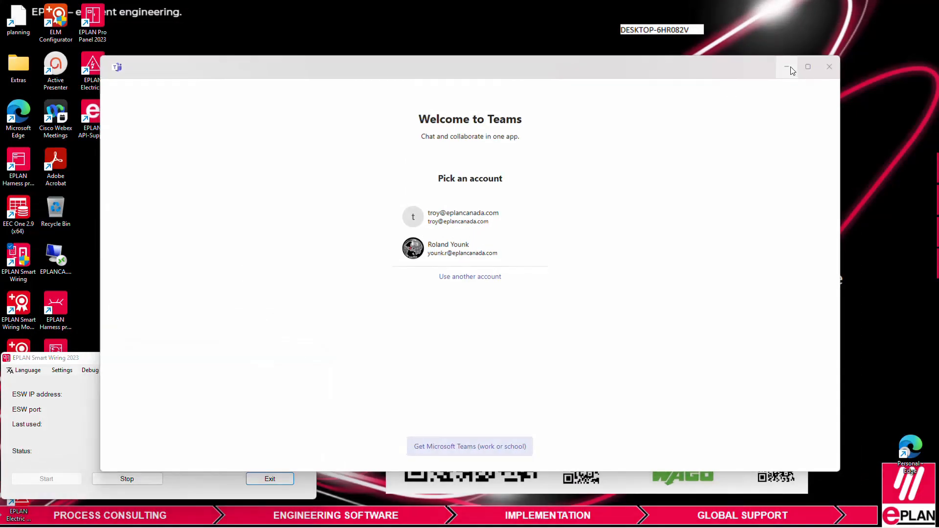
click(788, 68)
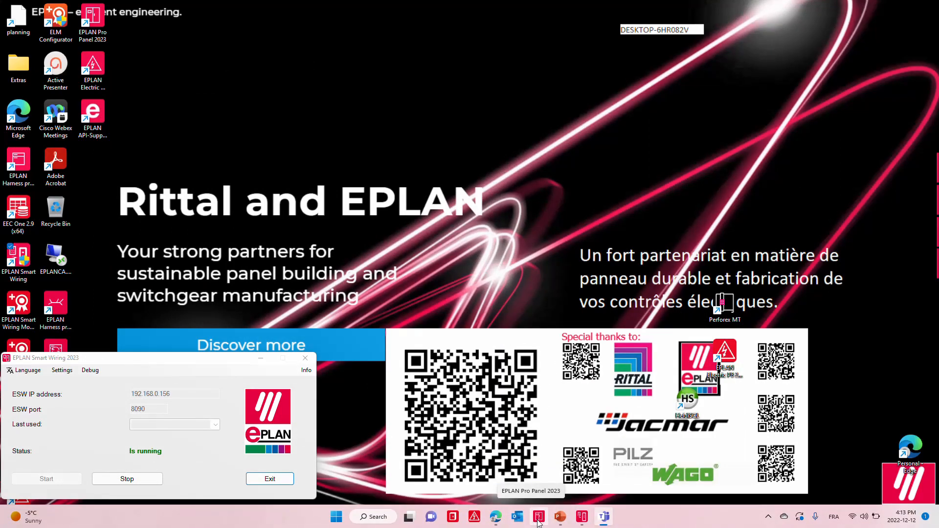
click(538, 519)
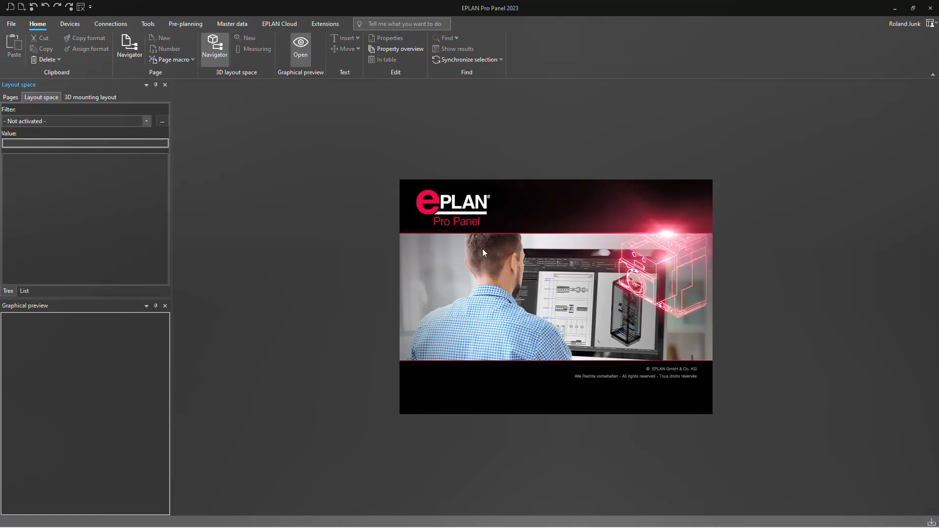
Open the recent project EPLAN PXC RITTAL NFPA mm 2023.elk and close schematic page &E+A1/10 to show the front mounting panel.
click(10, 26)
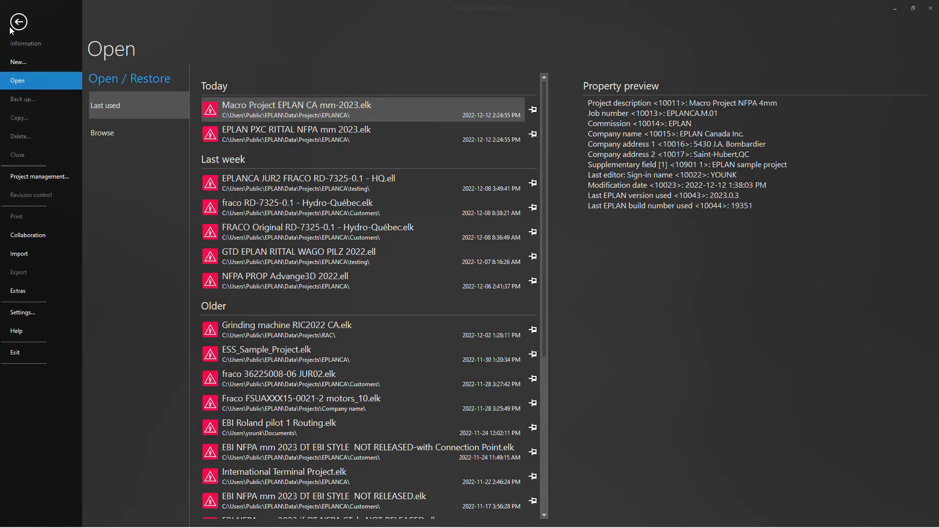
click(303, 134)
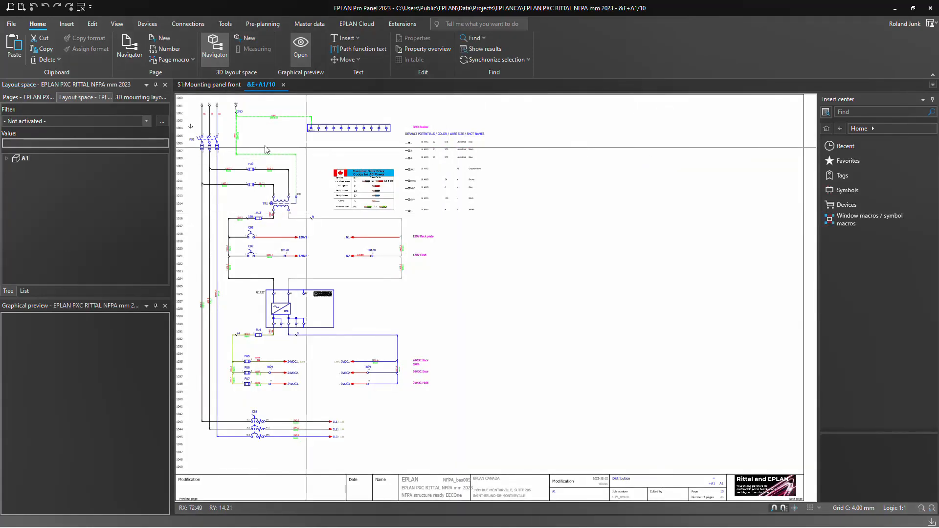
click(283, 84)
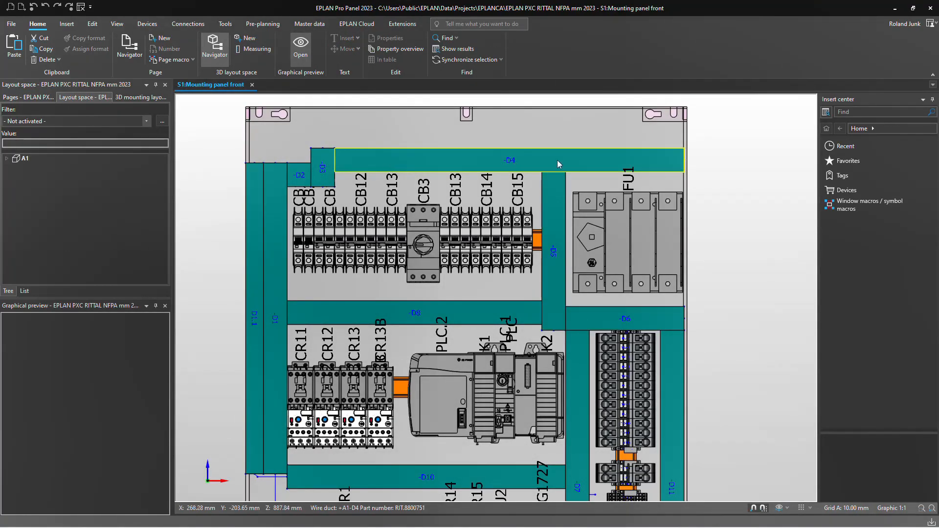
Select the horizontal wire duct D4 on the mounting panel, find "design" in the command search and run Design mode.
click(571, 163)
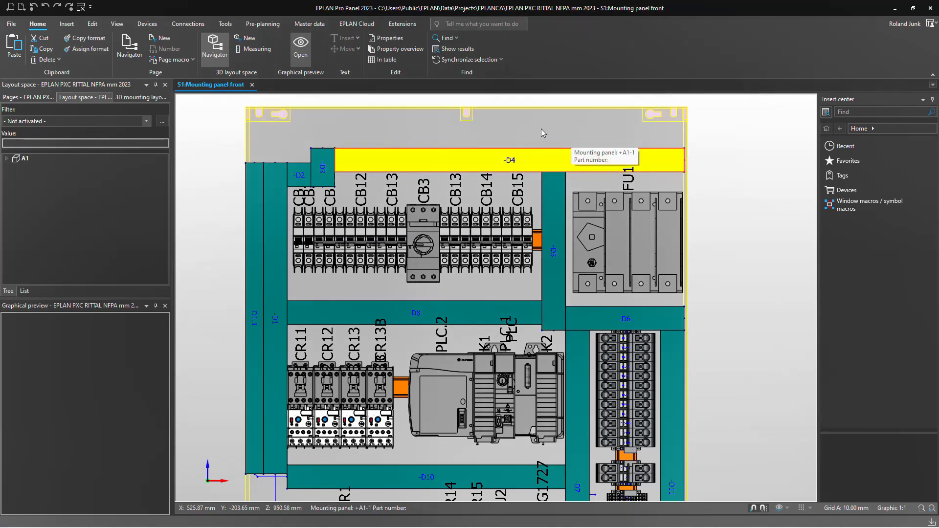
click(458, 25)
text(de)
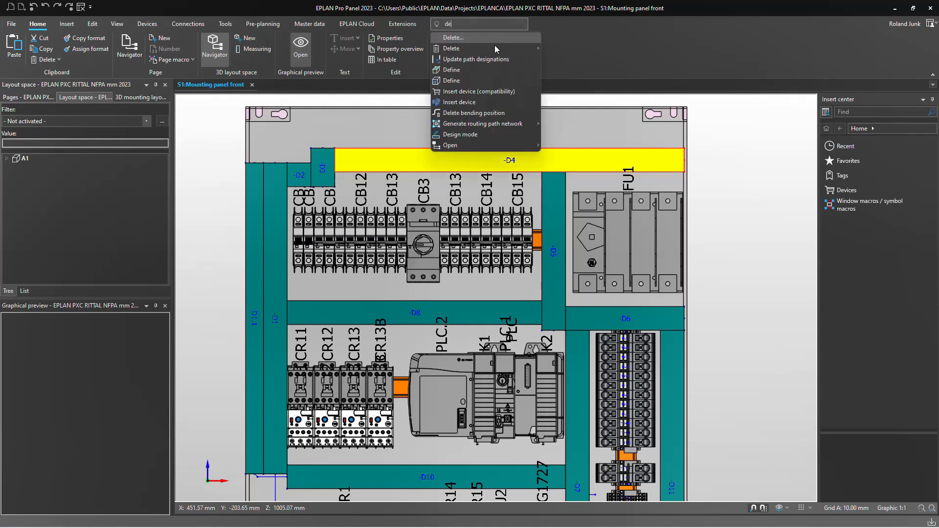
text(sign)
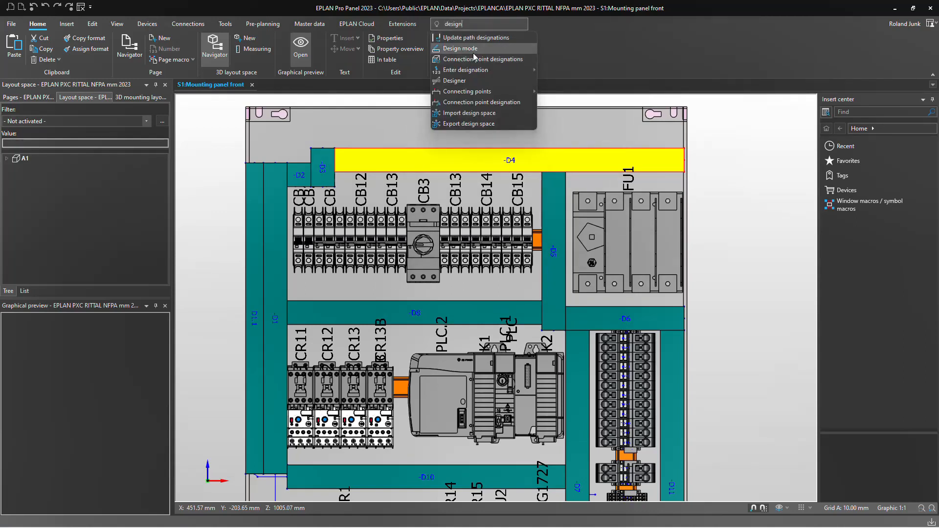
click(470, 48)
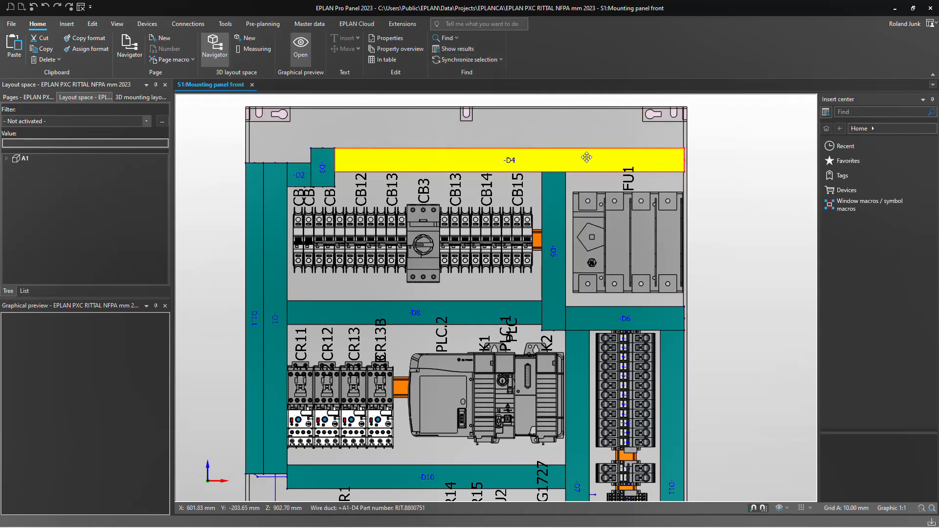
key(space)
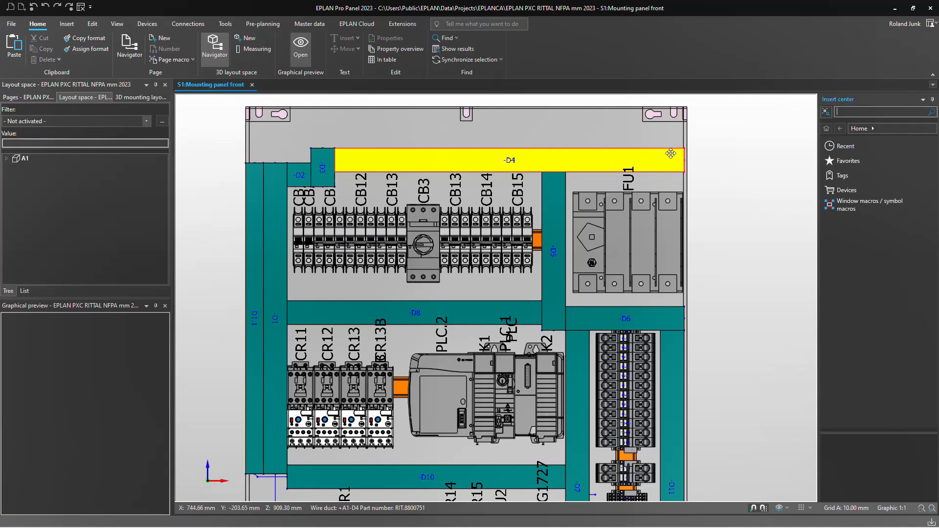
Move wire duct D4 upward by its upper-right corner to the target point X 745 mm, Y 950 mm.
right_click(652, 160)
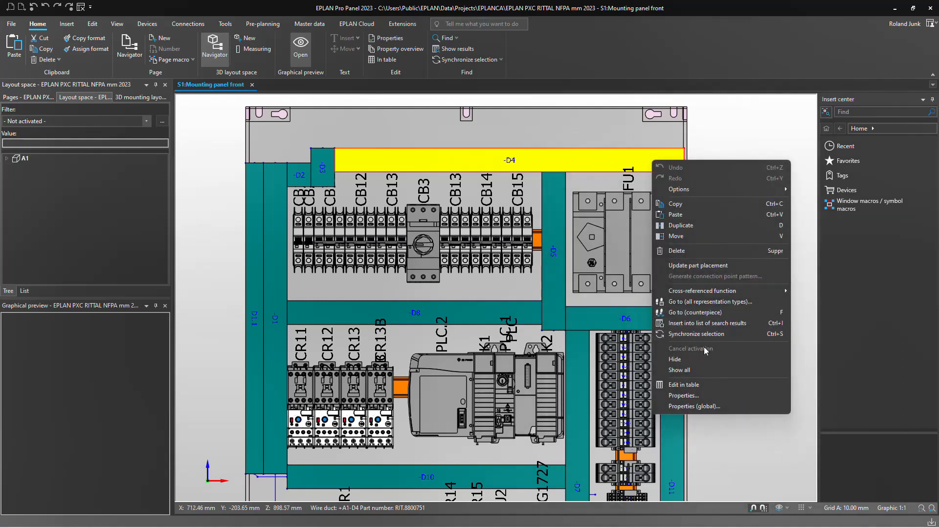
click(693, 239)
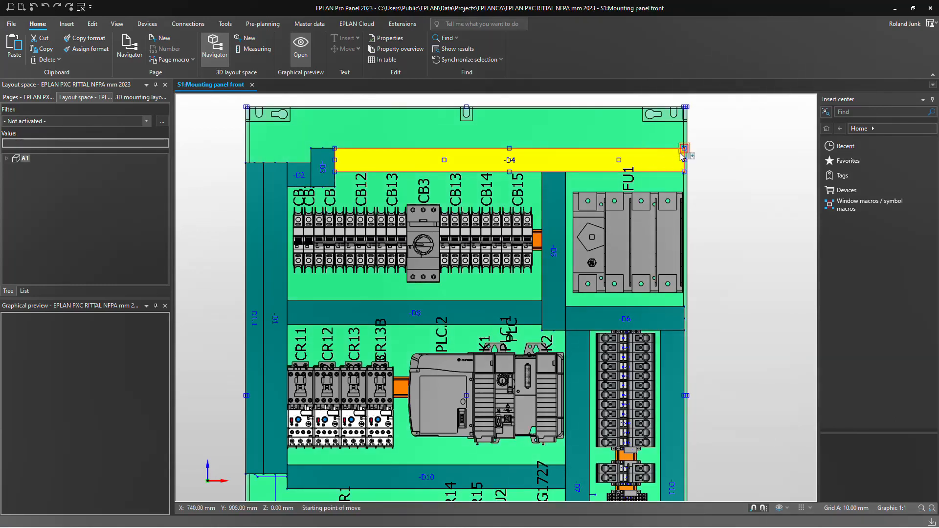
click(685, 146)
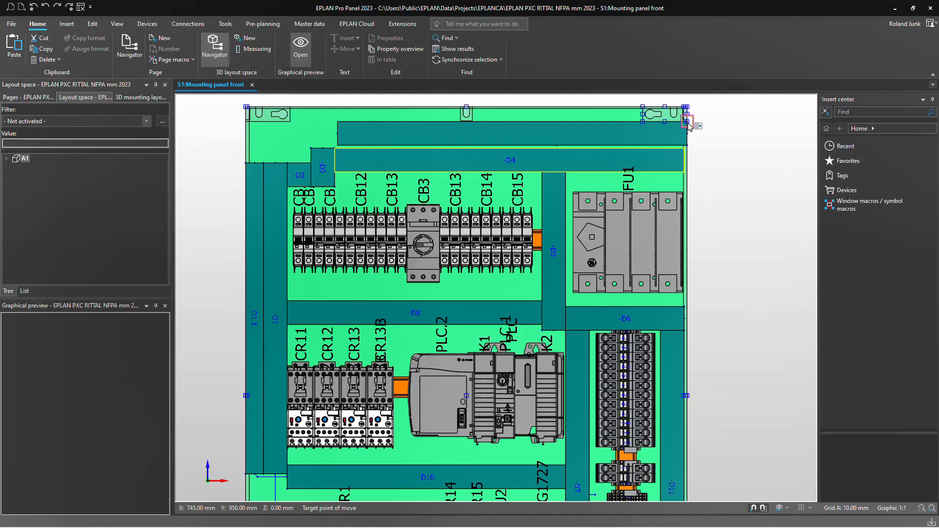
click(686, 122)
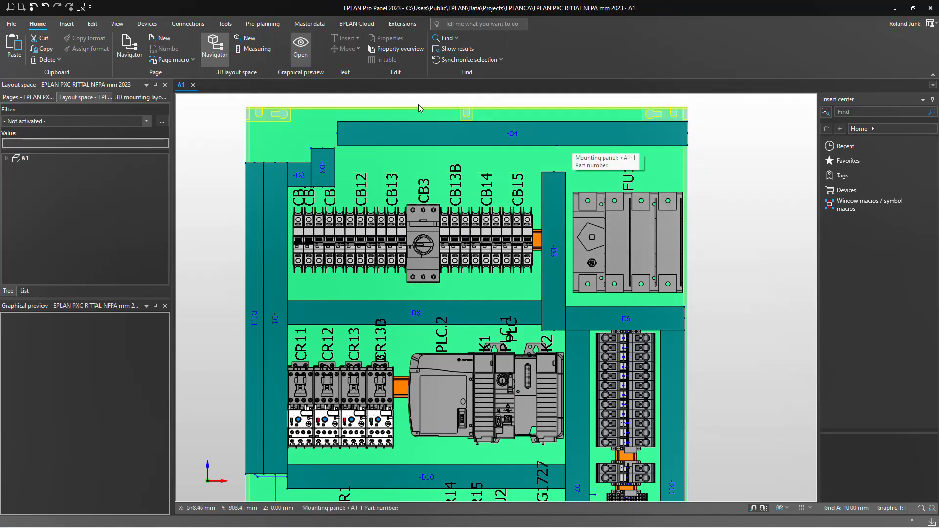
Look up "des" in the command search and run Design mode again for the A1 layout space.
click(91, 24)
click(485, 22)
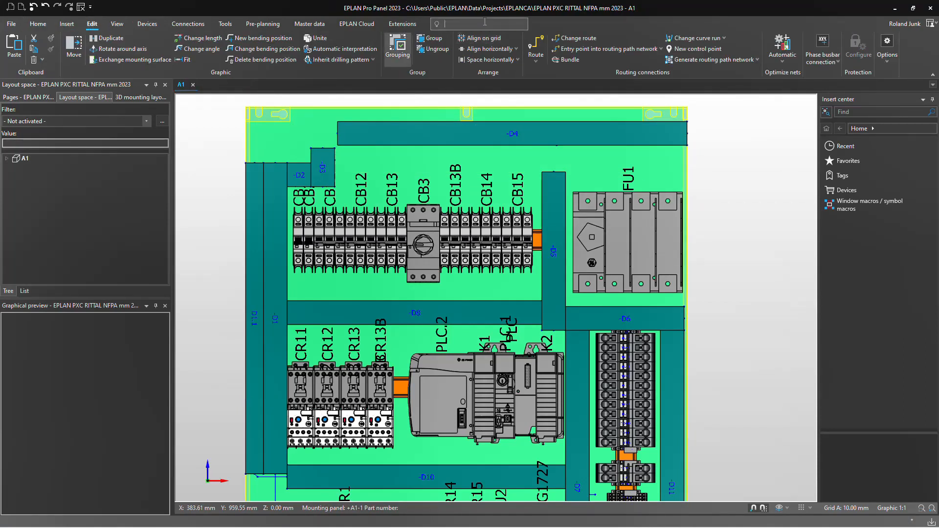
text(des)
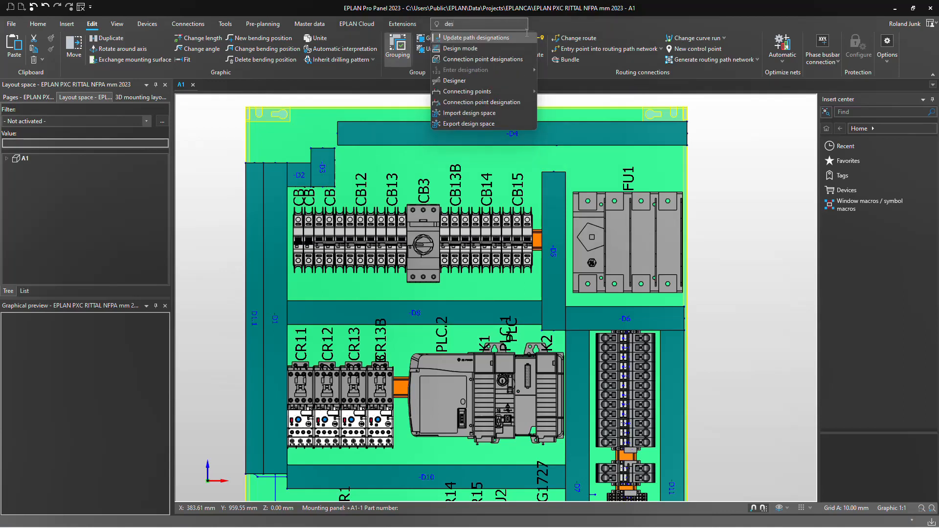
click(477, 50)
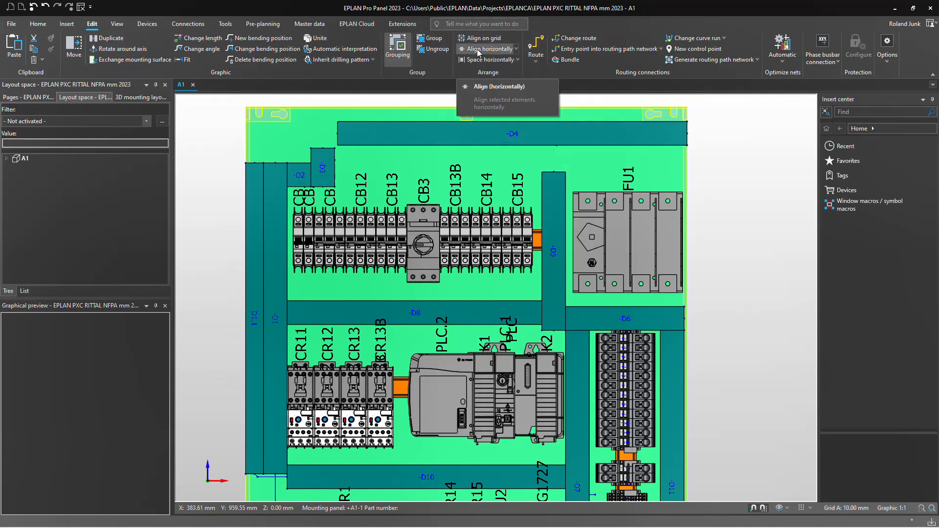
Lengthen vertical wire duct D5 up to the lower edge of D4, and outer duct D1.1 up to the level of D4's upper edge.
click(557, 188)
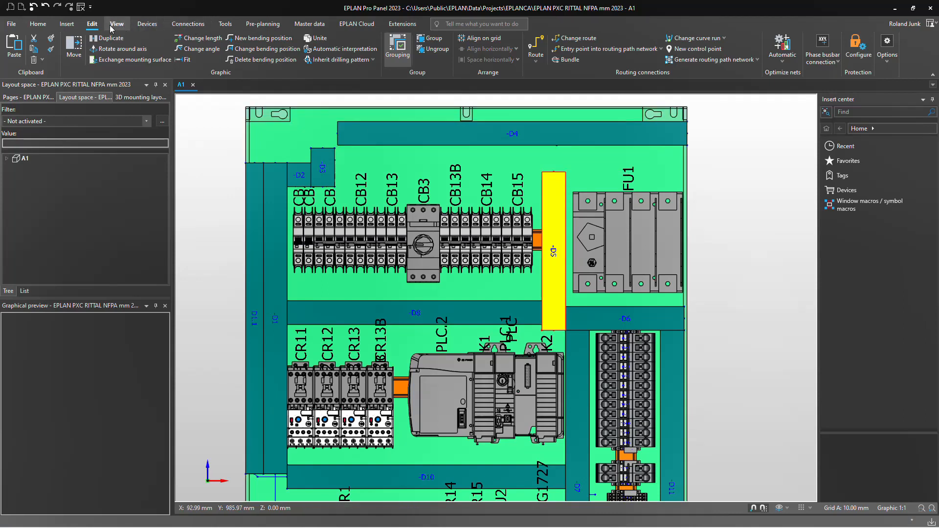
click(198, 38)
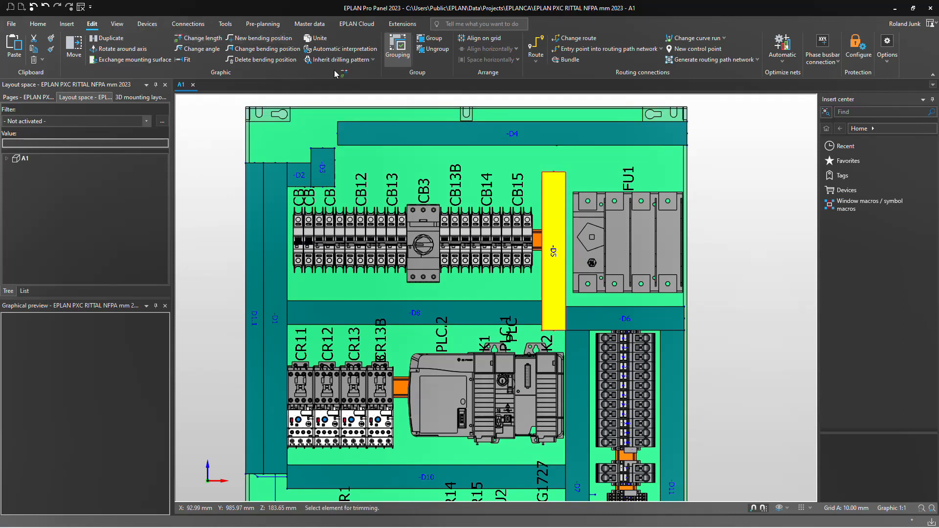
click(557, 152)
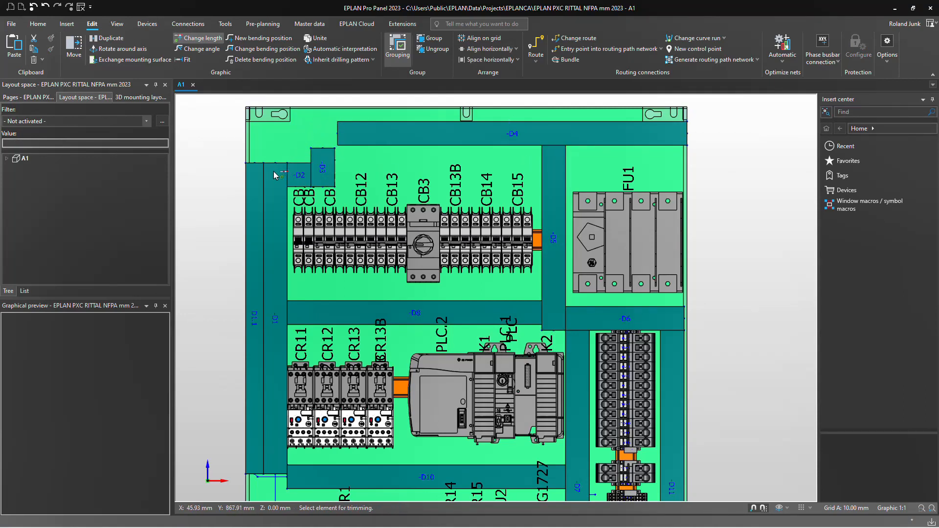
click(253, 170)
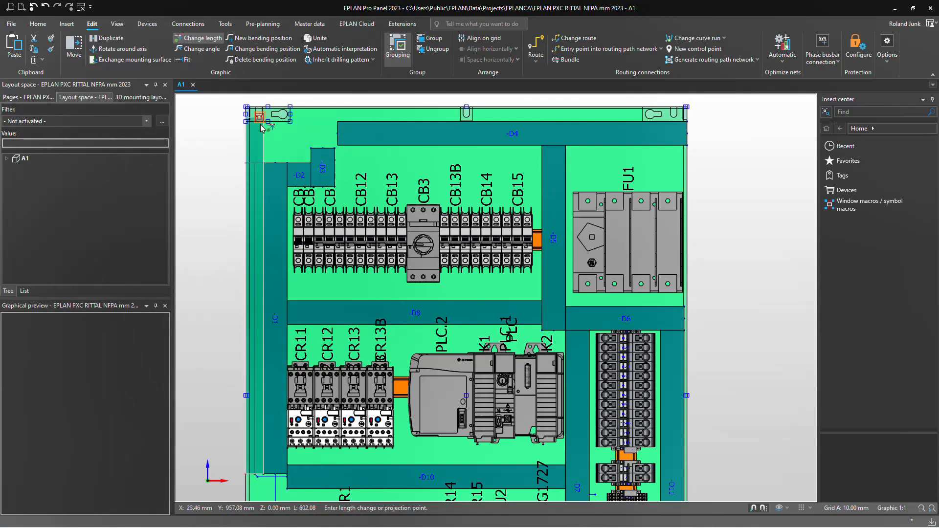
click(268, 128)
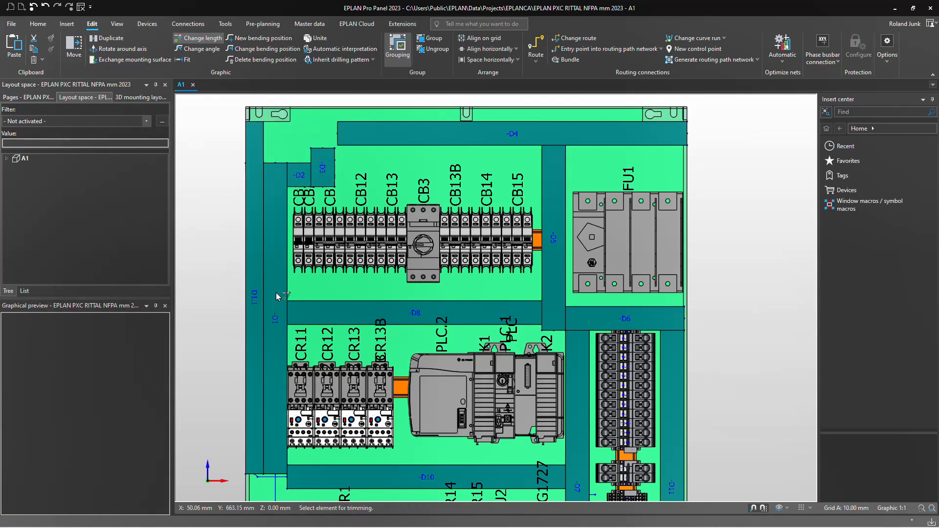
key(Escape)
Move wire duct D1 upward to the target point X 30 mm, Y 950 mm, level with the upper end of D1.1.
click(273, 197)
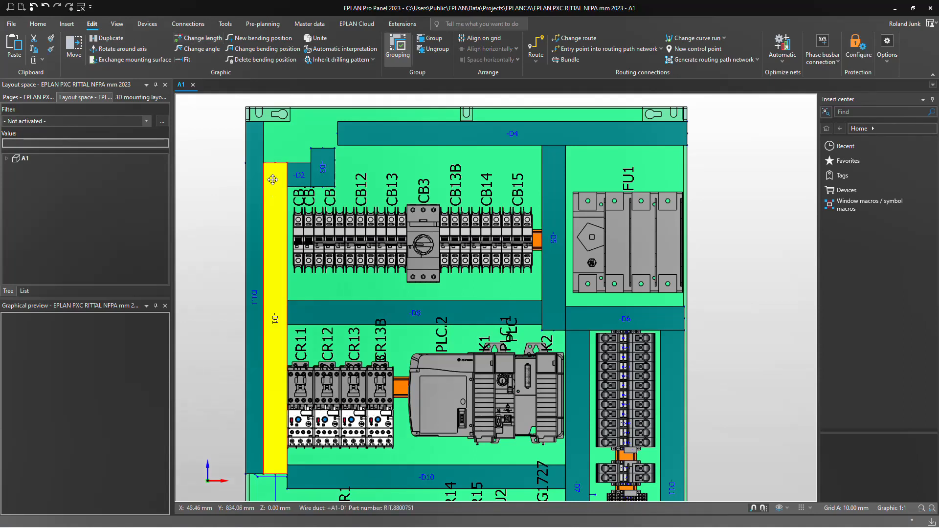
click(276, 167)
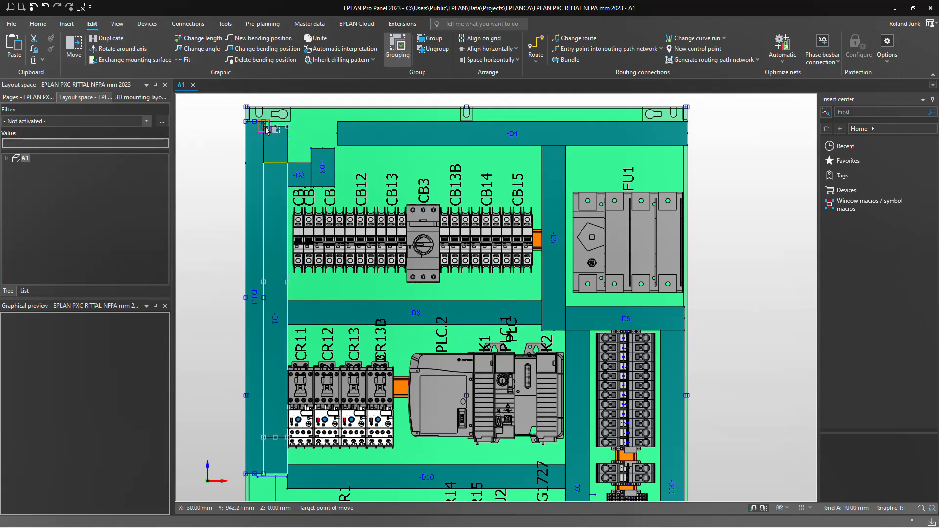
click(266, 127)
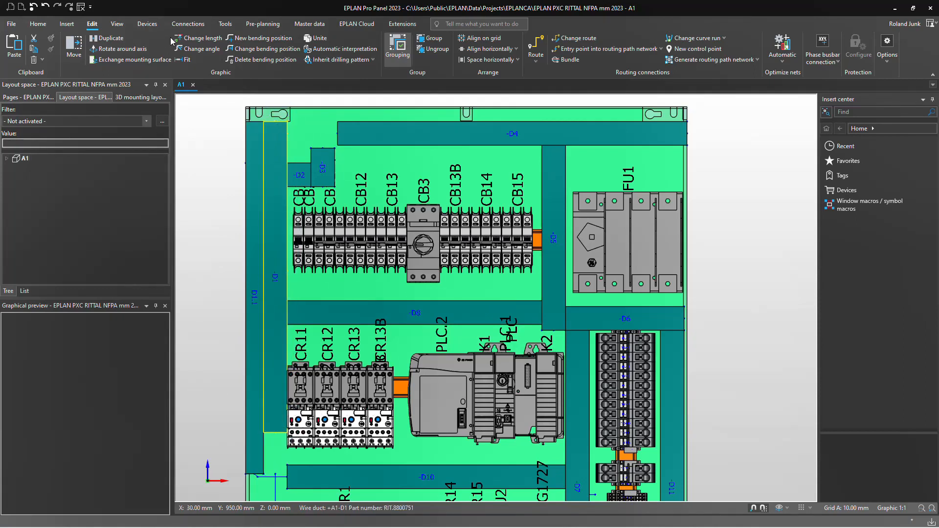
Change the length of horizontal wire duct D4 to 675 mm by extending it to the inner edge of D1.
click(198, 38)
click(291, 135)
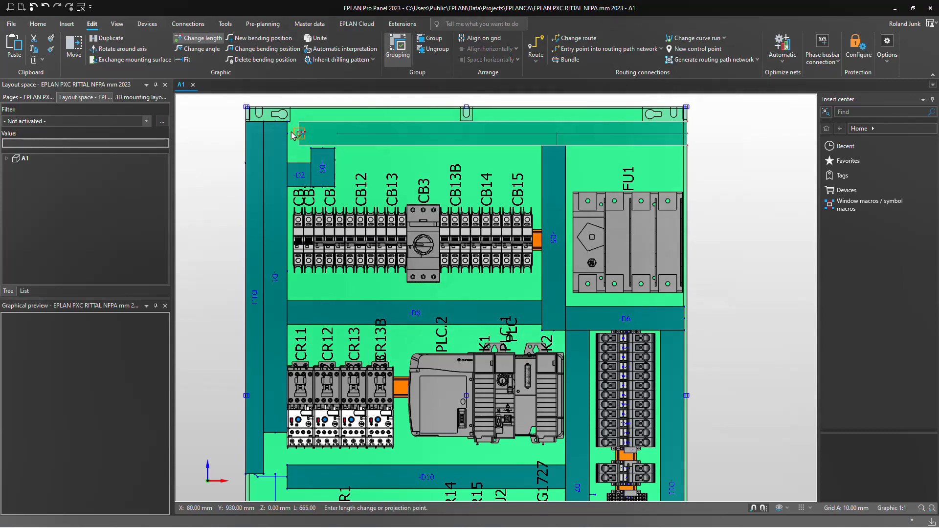
click(287, 132)
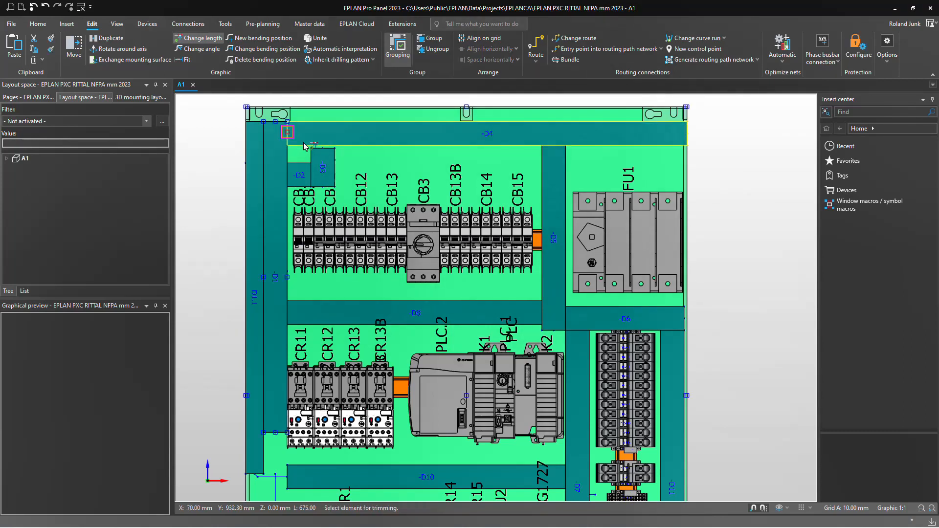
key(Escape)
Delete the short wire ducts D2 and D3 above the circuit breakers.
ctrl+click(319, 171)
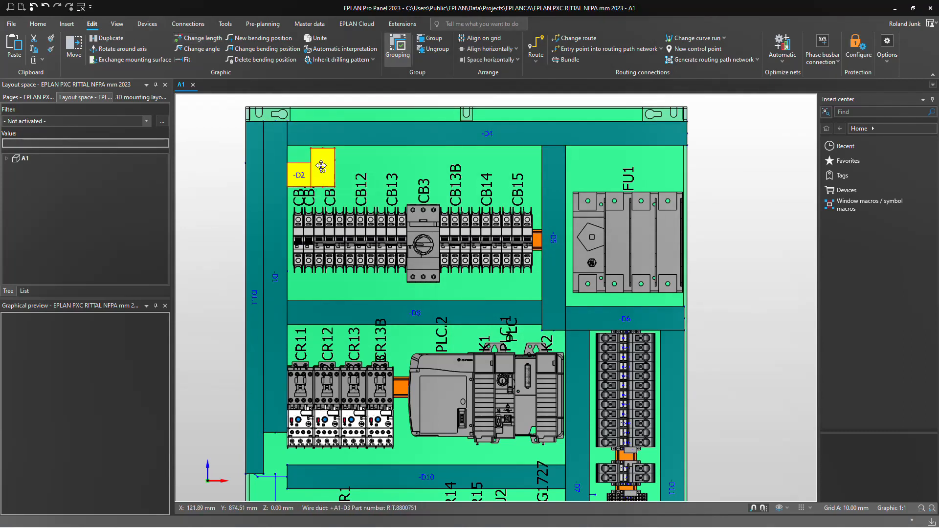
click(34, 60)
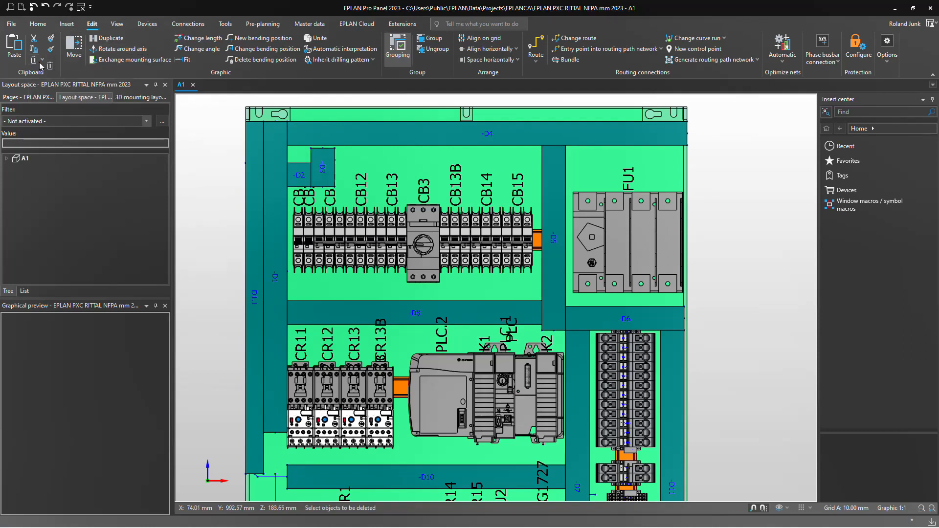
Extend the vertical routing path below wire duct D1 so its end point meets the middle of D1's lower edge.
click(196, 38)
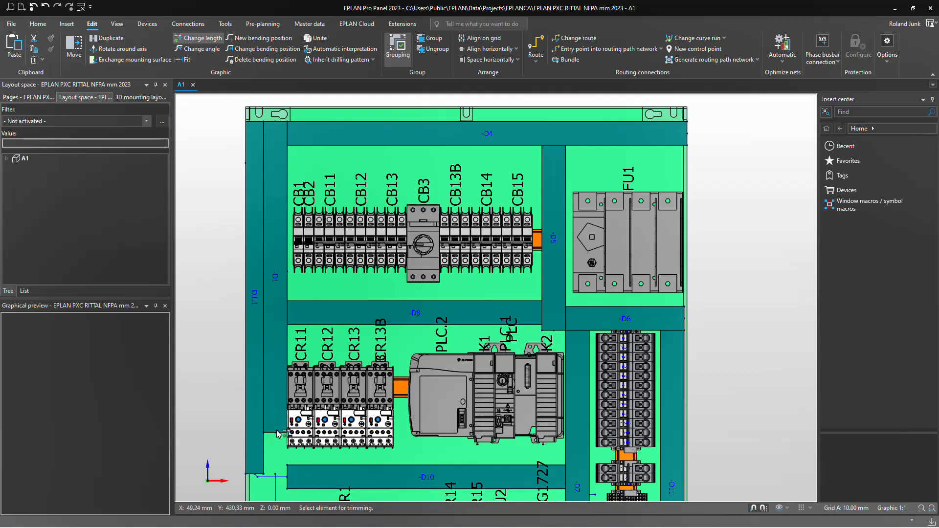
click(278, 432)
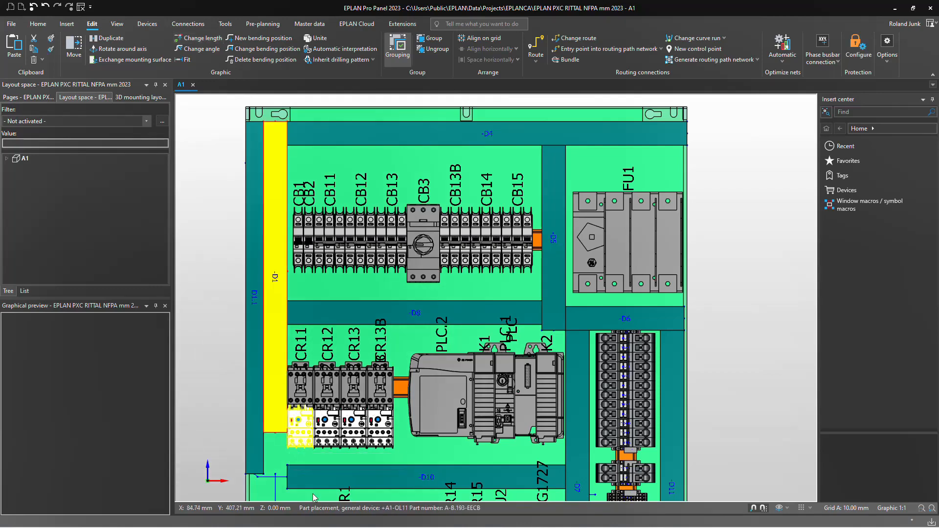
scroll(276, 477, up, 1)
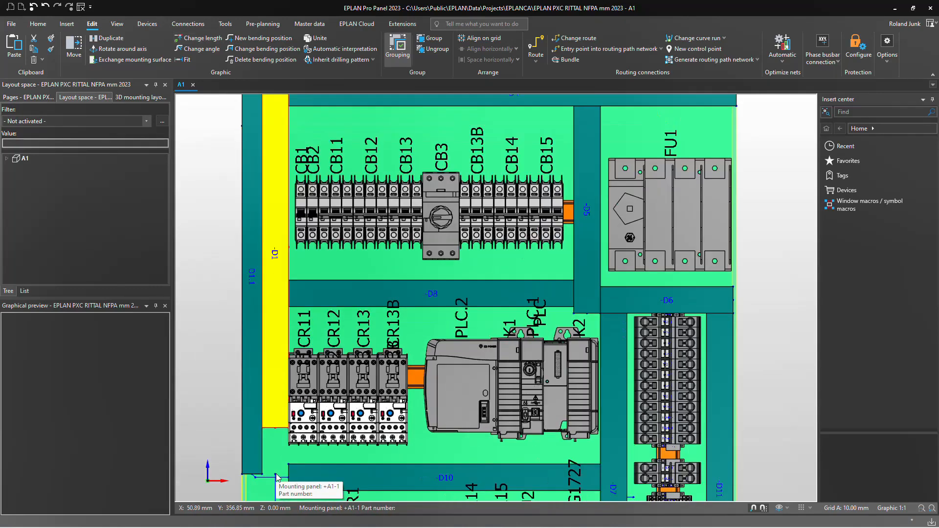
scroll(276, 475, up, 2)
click(274, 475)
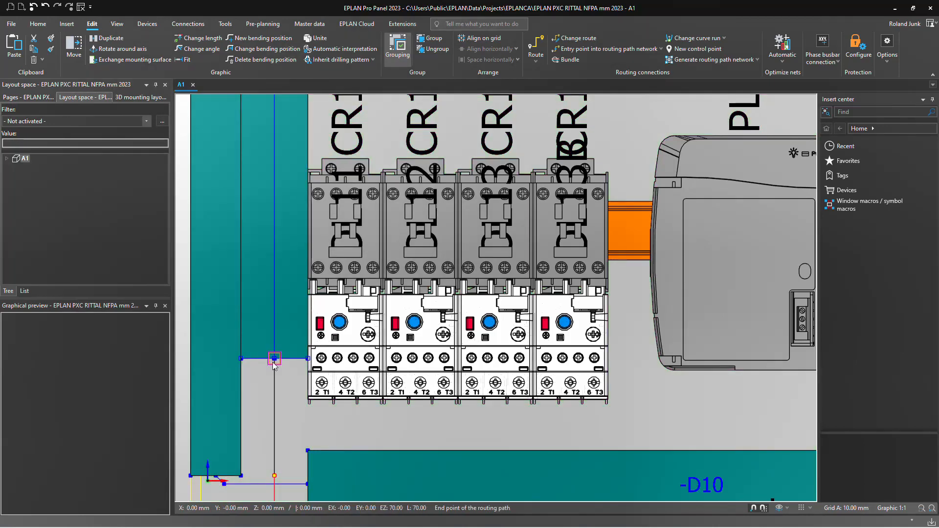
click(277, 290)
Move the PLC assembly with K1 and K2 from the middle row to the free area beside the mounting panel.
scroll(274, 305, down, 3)
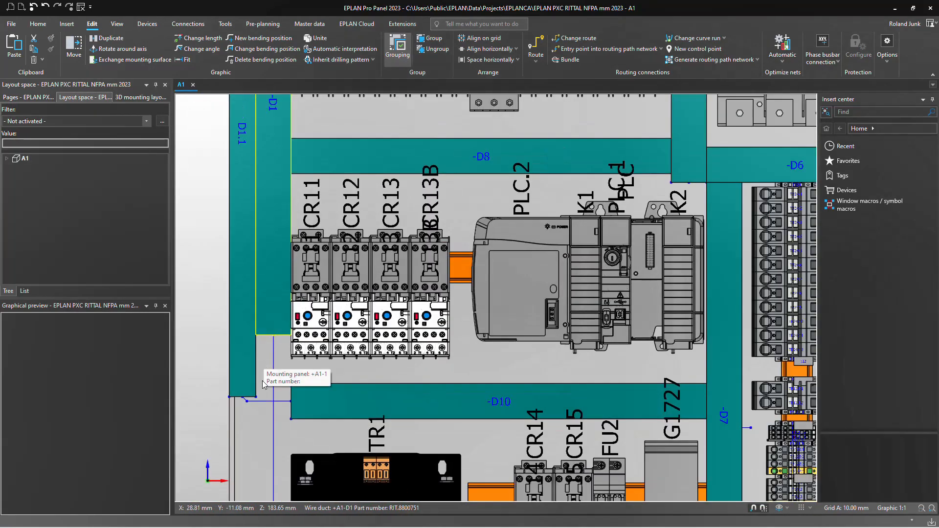
scroll(264, 412, down, 3)
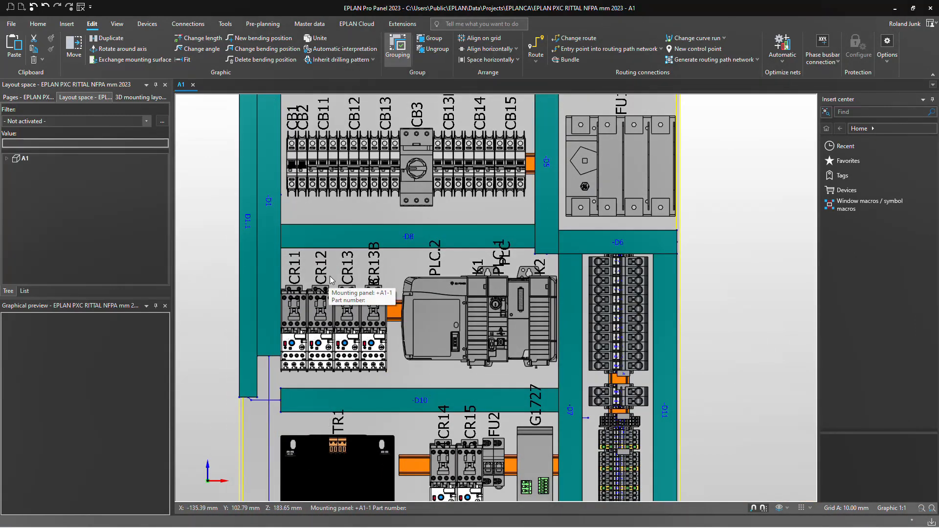
scroll(282, 219, down, 4)
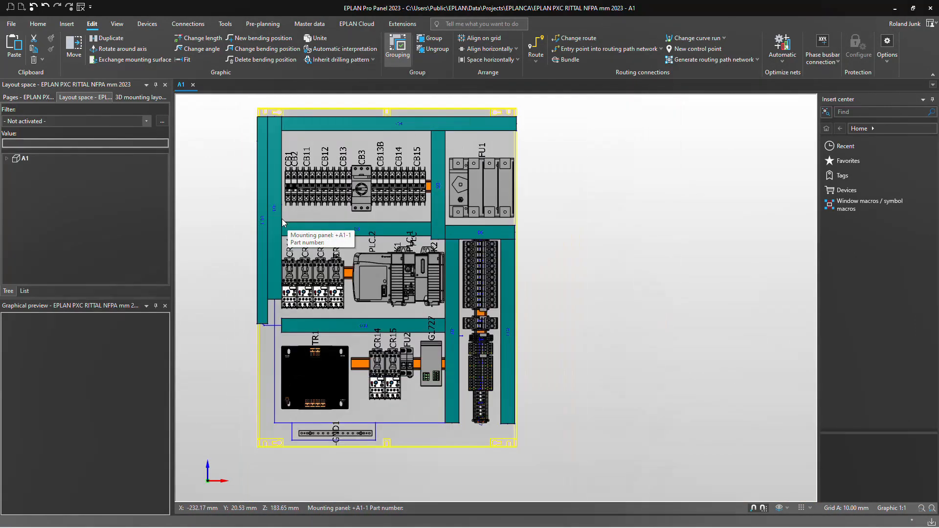
scroll(274, 324, up, 3)
scroll(271, 329, up, 1)
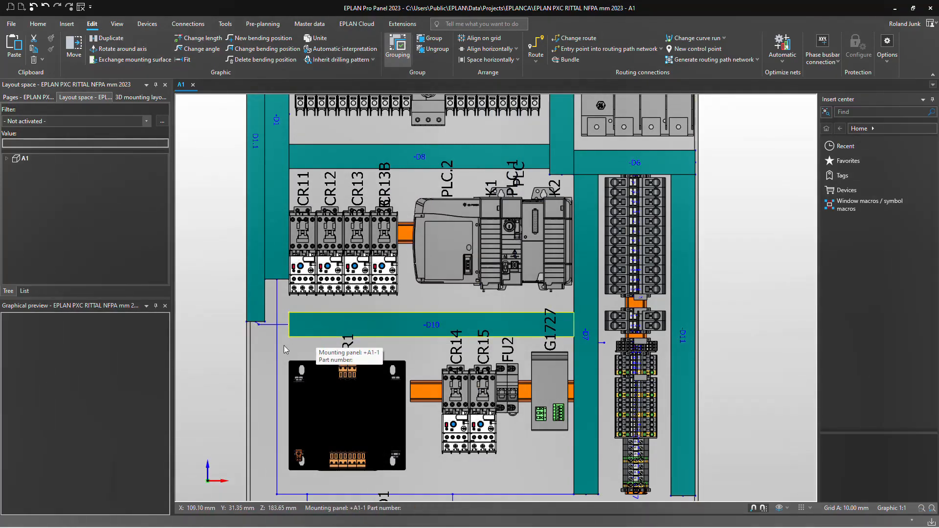
scroll(294, 344, down, 2)
click(480, 280)
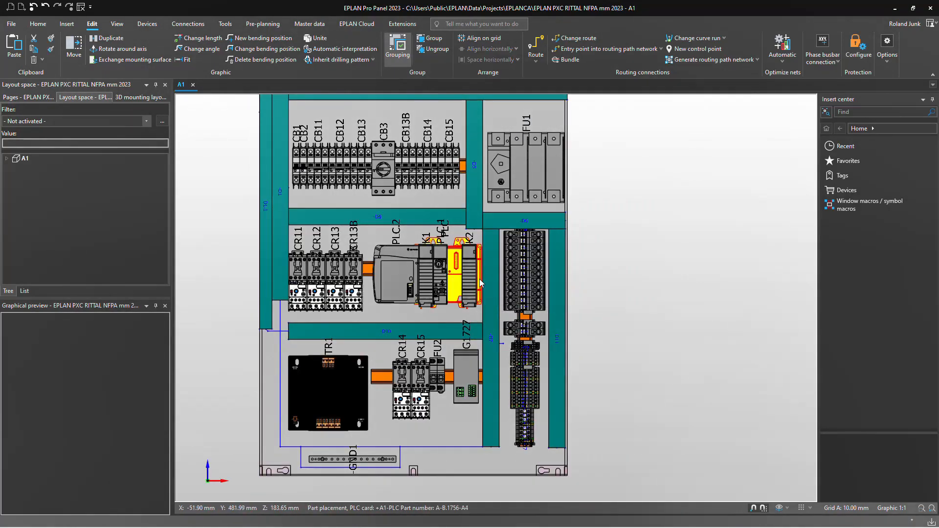
drag(479, 278, 672, 251)
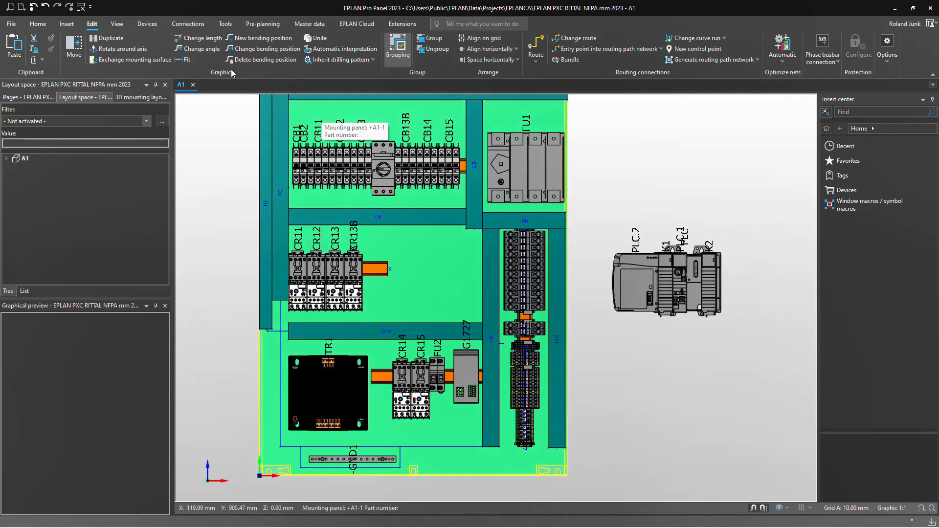
Change the length of the middle row's mounting rail to 470 mm so it reaches wire duct D7.
click(199, 38)
click(380, 275)
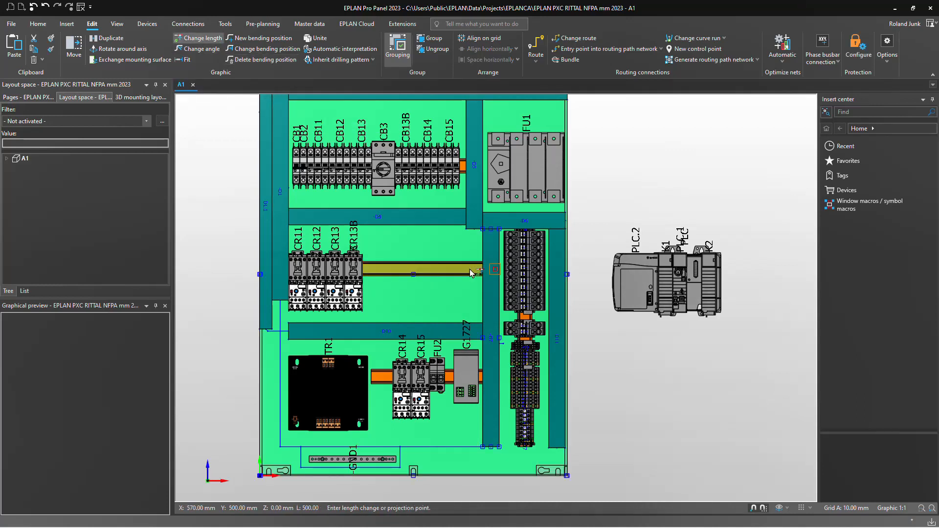
click(476, 285)
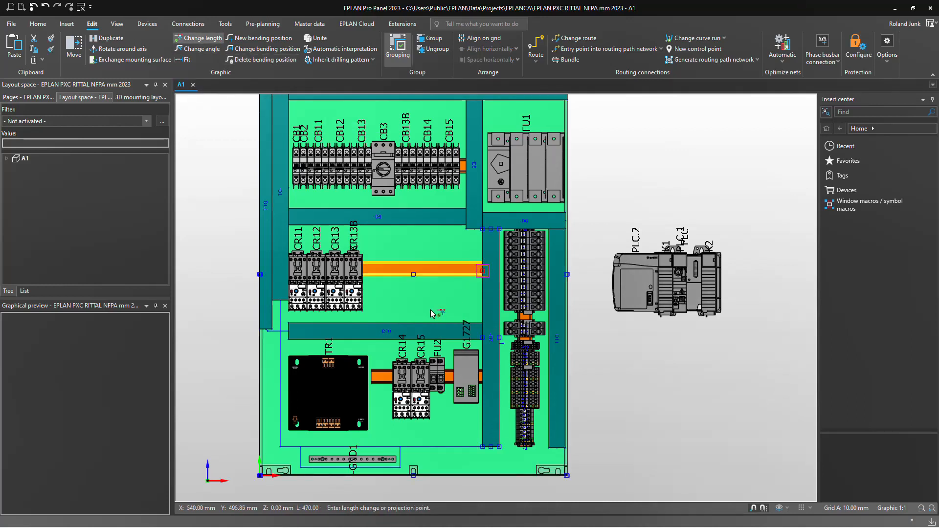
key(Escape)
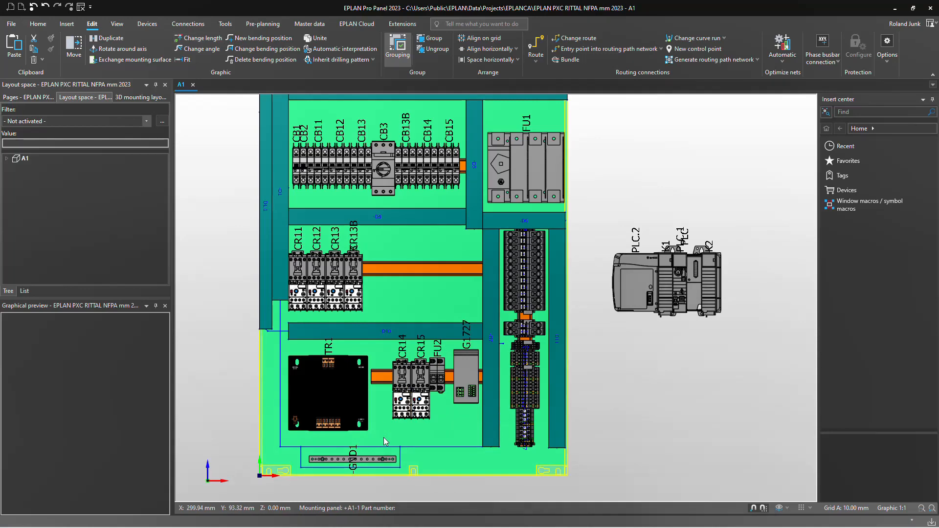
Move CR14, CR15 and FU2 from the lower row onto the middle mounting rail directly beside CR13B.
drag(413, 422, 449, 354)
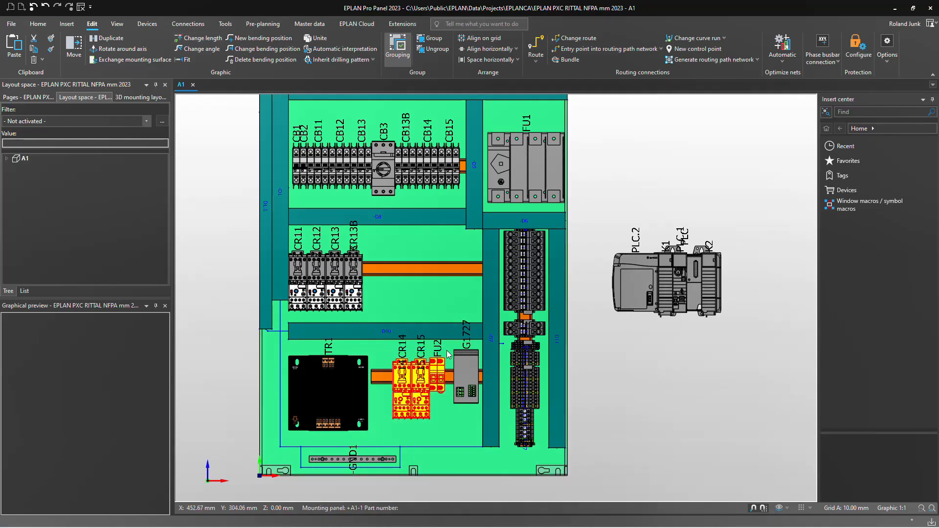
click(445, 350)
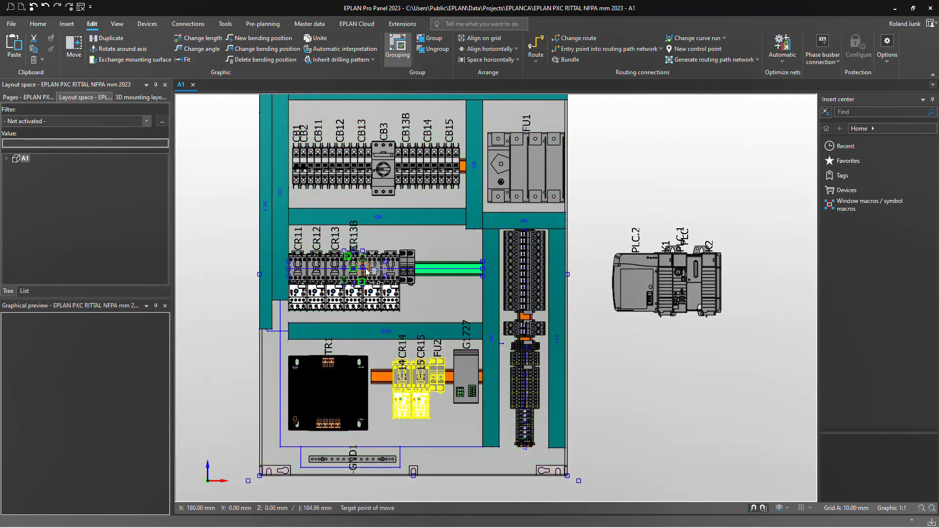
click(364, 272)
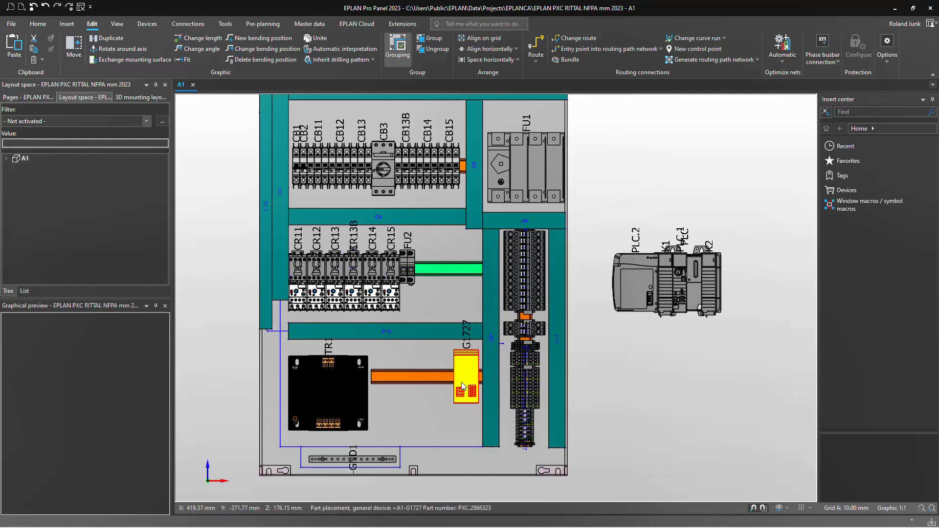
Show the mounting clearances and move device G1727 onto the middle mounting rail beside FU2 at X 310 mm.
click(461, 382)
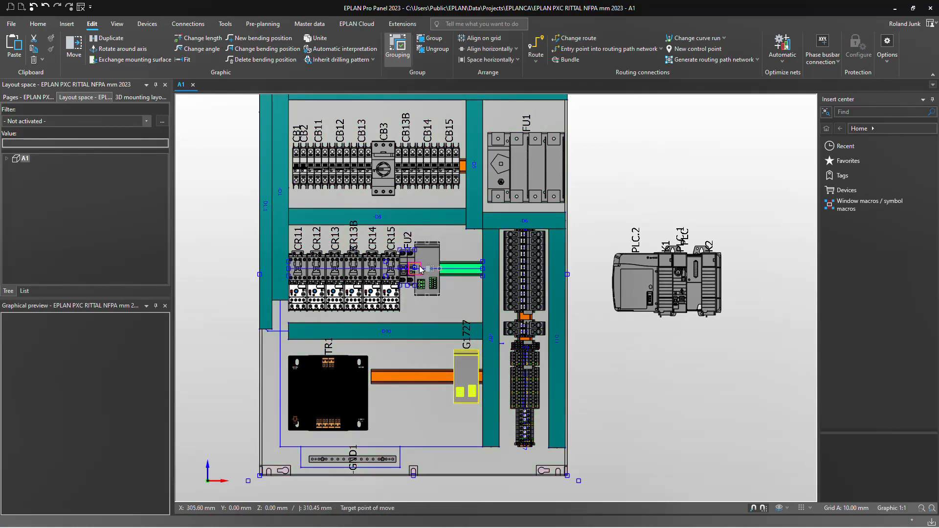
click(116, 26)
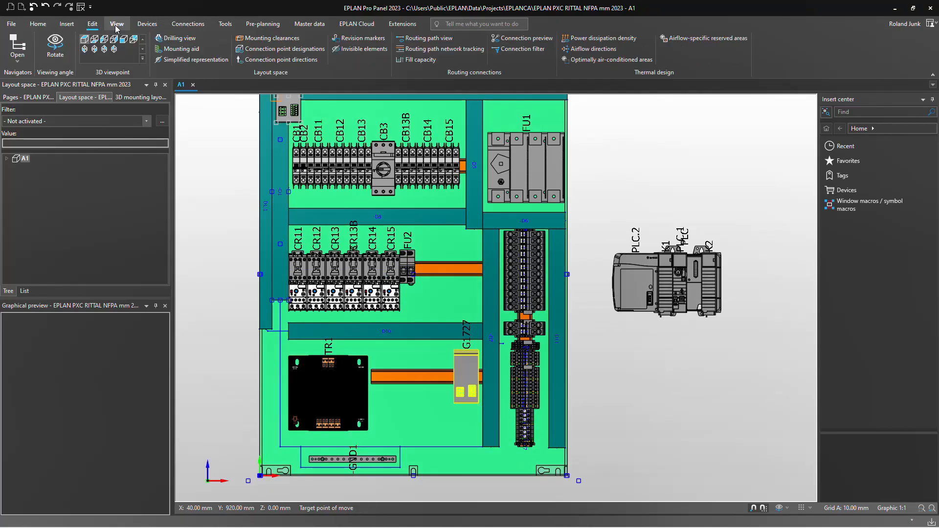
click(272, 38)
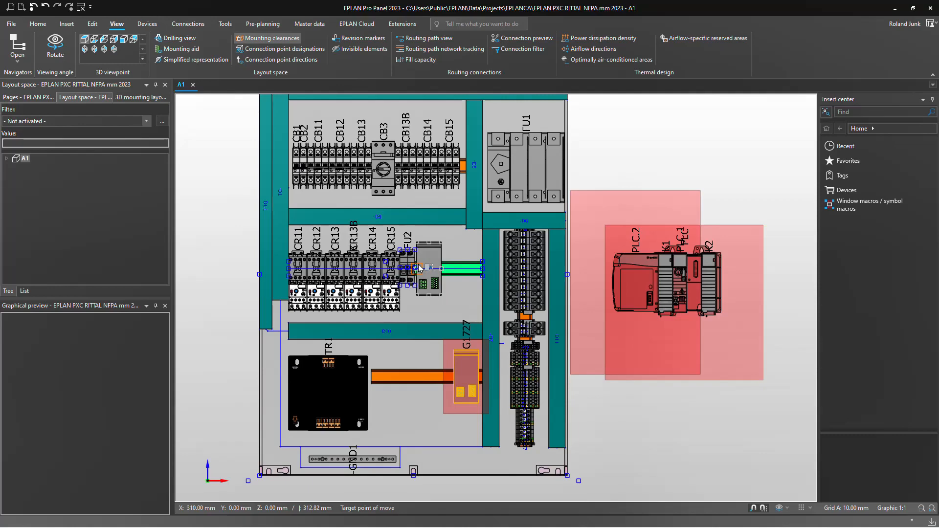
click(419, 278)
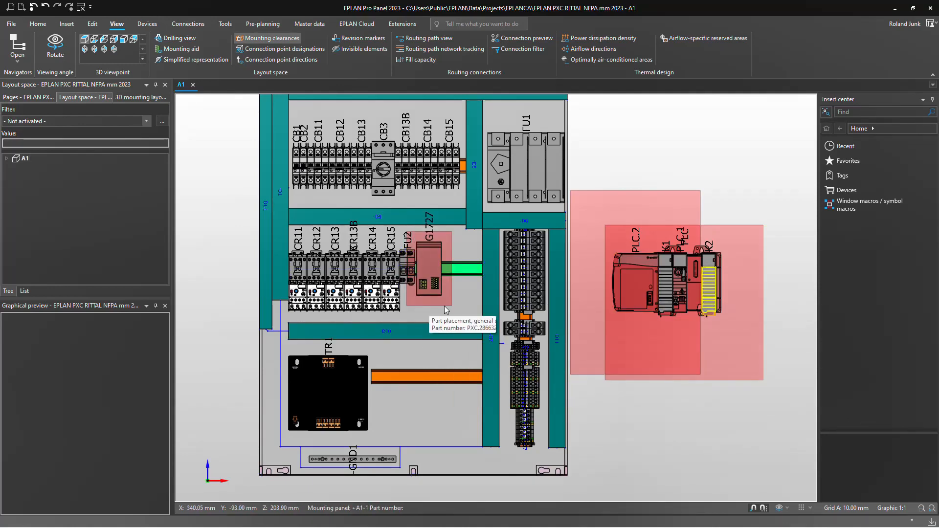
Display grid A with 10 mm spacing and move the top mounting rail with its CB breakers flush against wire duct D1.
scroll(391, 391, down, 1)
scroll(367, 181, up, 2)
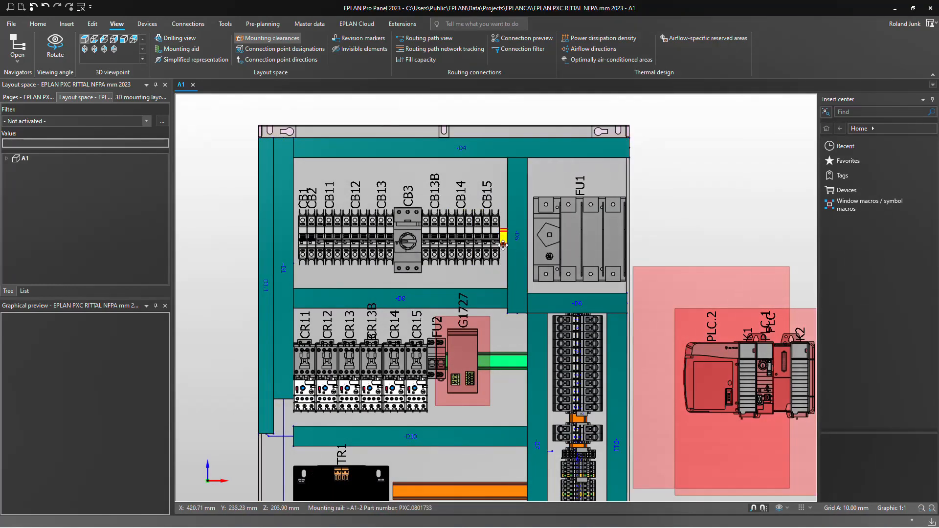
click(298, 237)
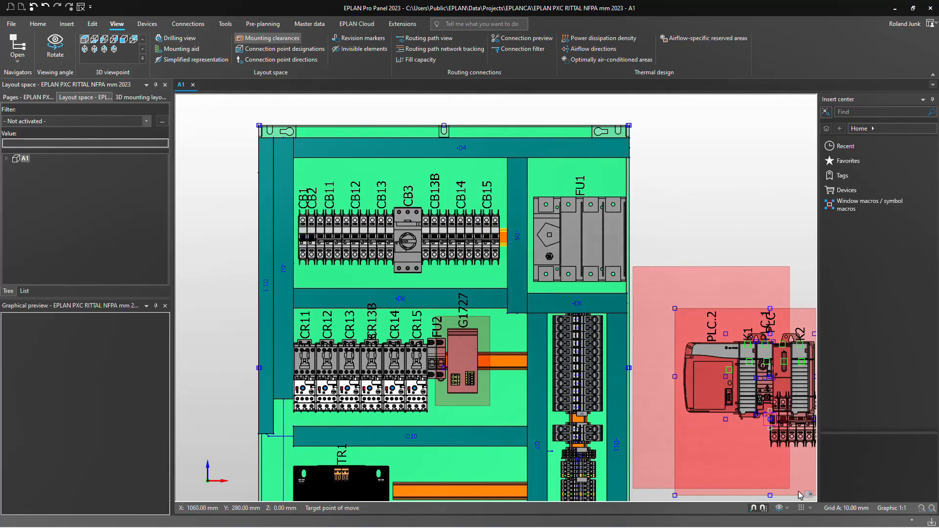
click(810, 508)
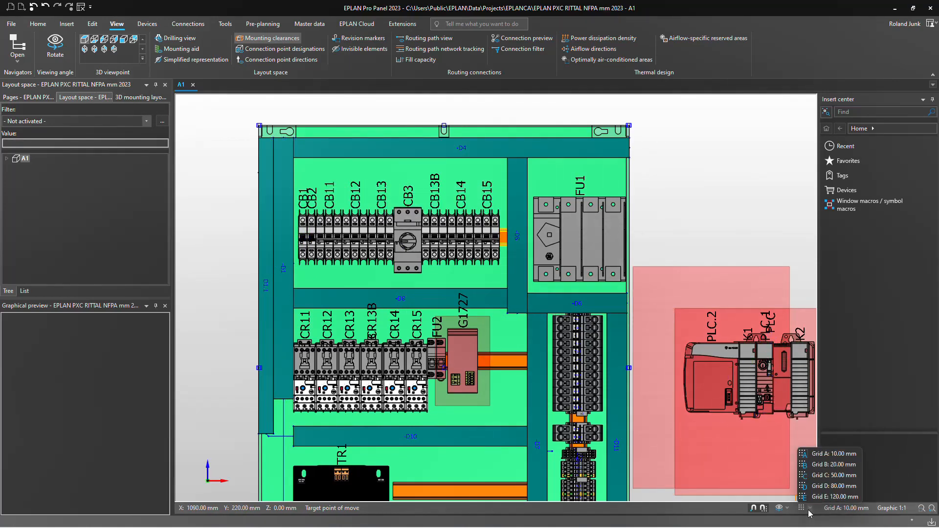
click(826, 453)
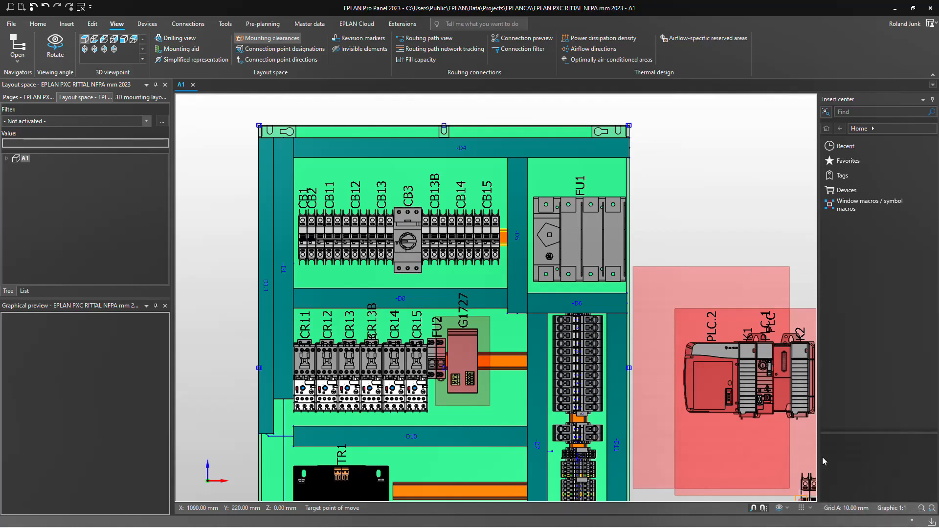
click(801, 509)
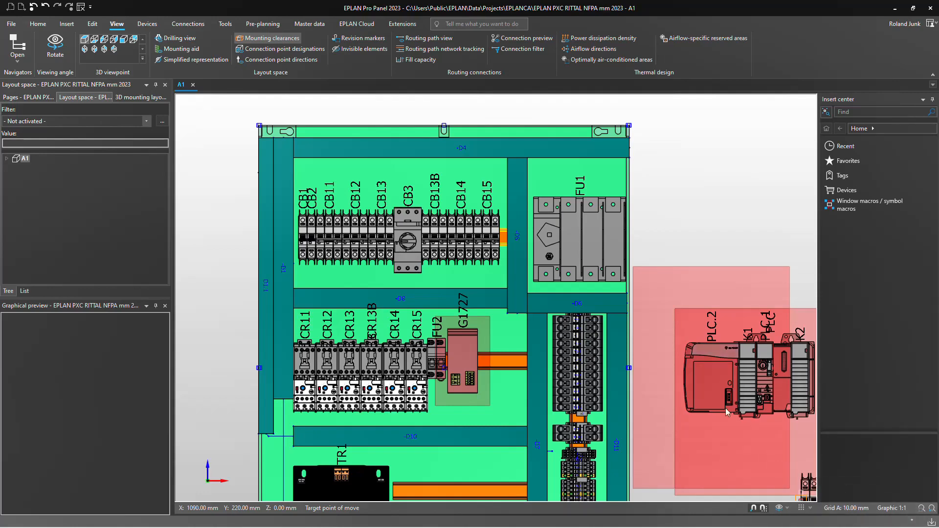
scroll(282, 238, up, 5)
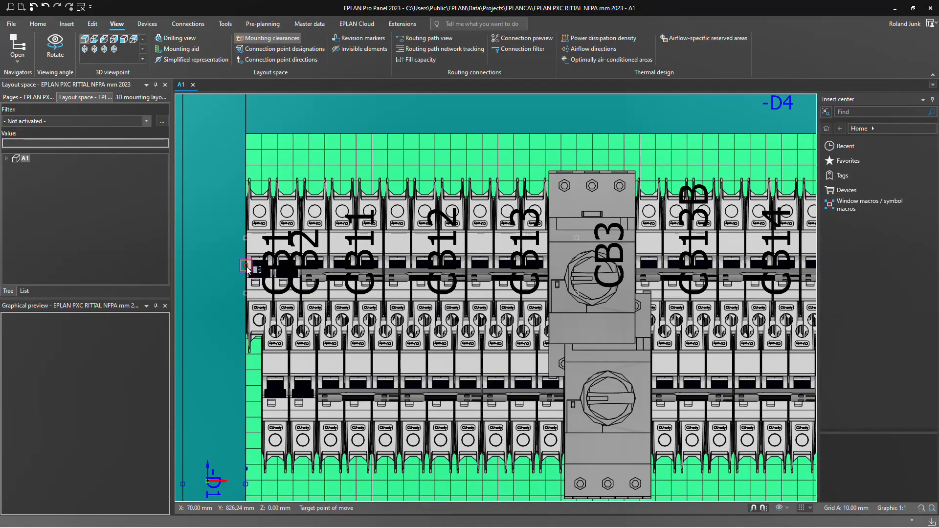
click(245, 266)
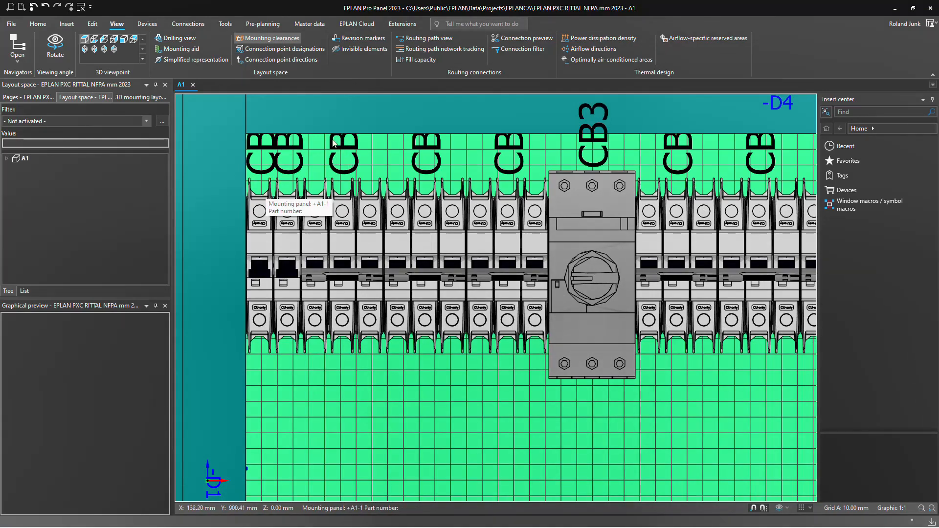
Move wire duct D8 up closer to the CB breaker row, keeping its end against wire duct D1.
scroll(315, 182, down, 3)
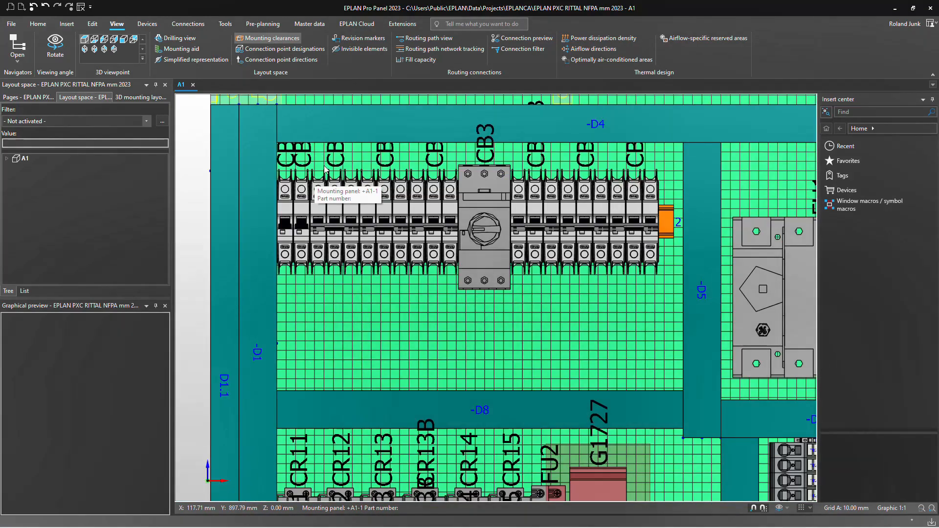
scroll(316, 182, up, 1)
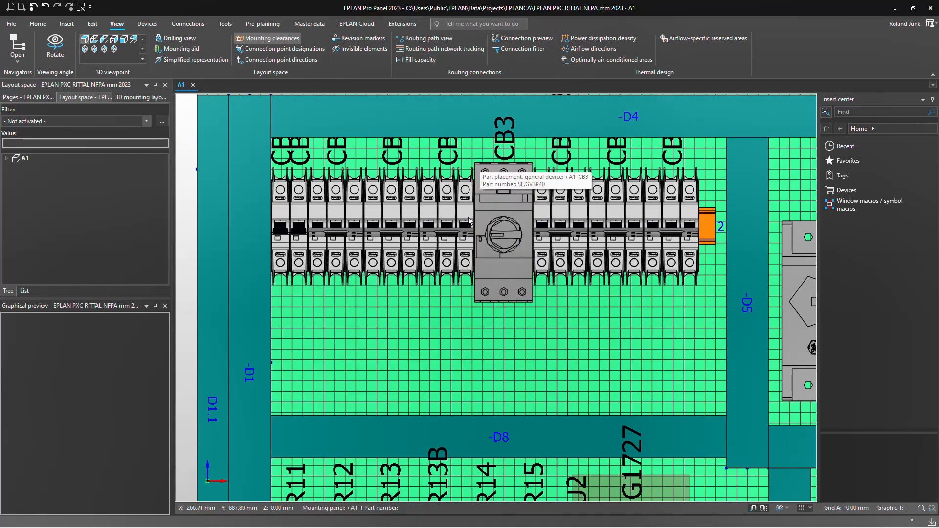
click(294, 438)
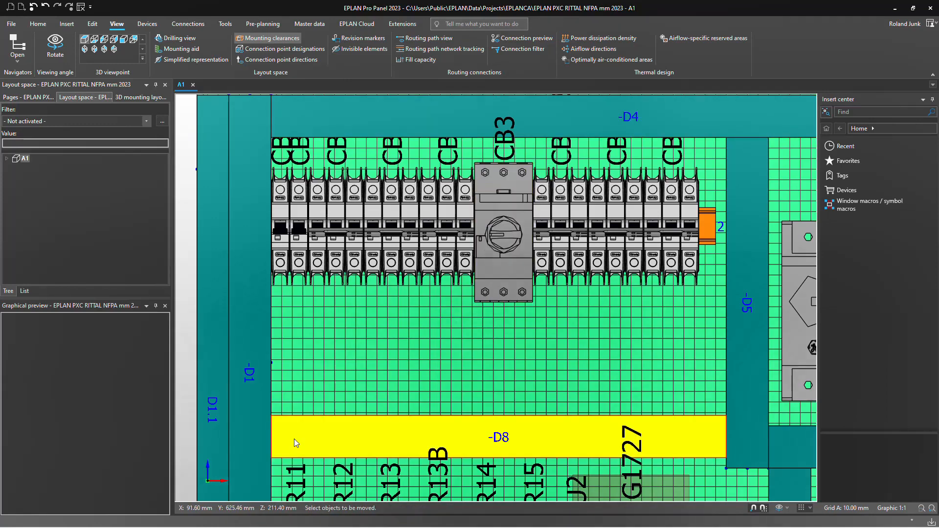
drag(294, 439, 272, 351)
click(270, 348)
Move the middle mounting rail with CR11 to CR15, FU2 and G1727 up closer to wire duct D8.
scroll(274, 350, down, 3)
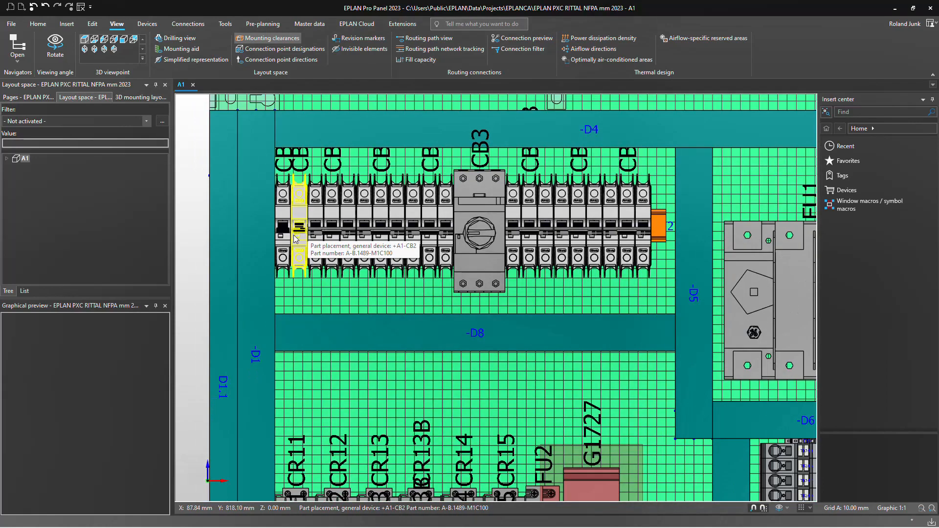
scroll(305, 488, up, 3)
scroll(321, 253, down, 2)
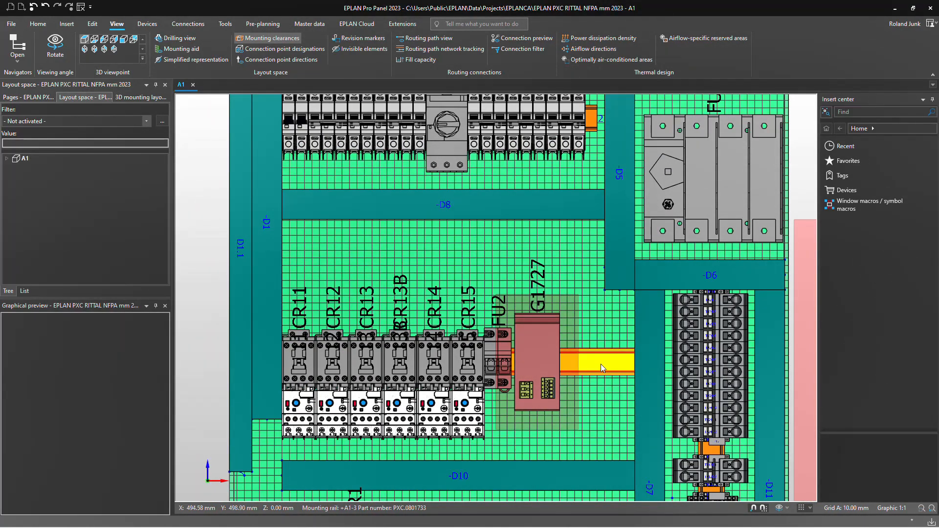
drag(601, 364, 283, 288)
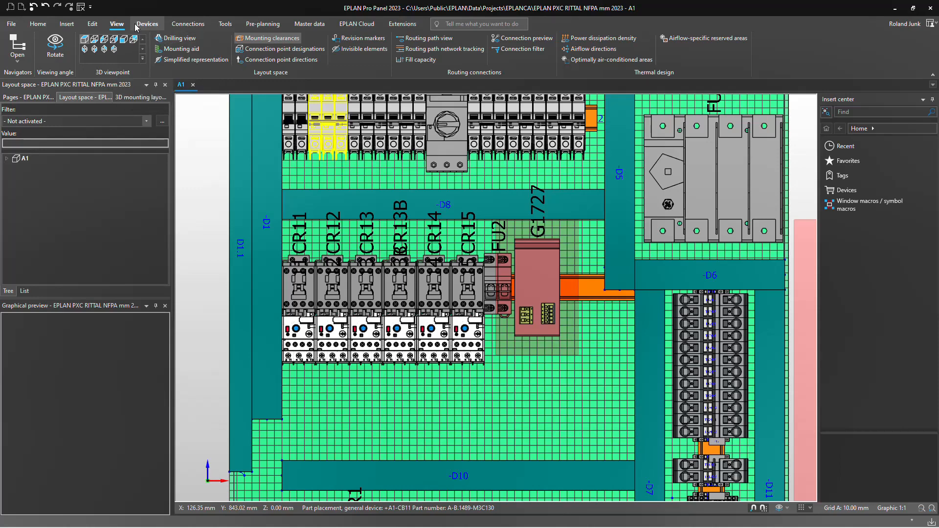
Change the length of the middle mounting rail to 430 mm so it ends at wire duct D5.
click(92, 24)
click(193, 38)
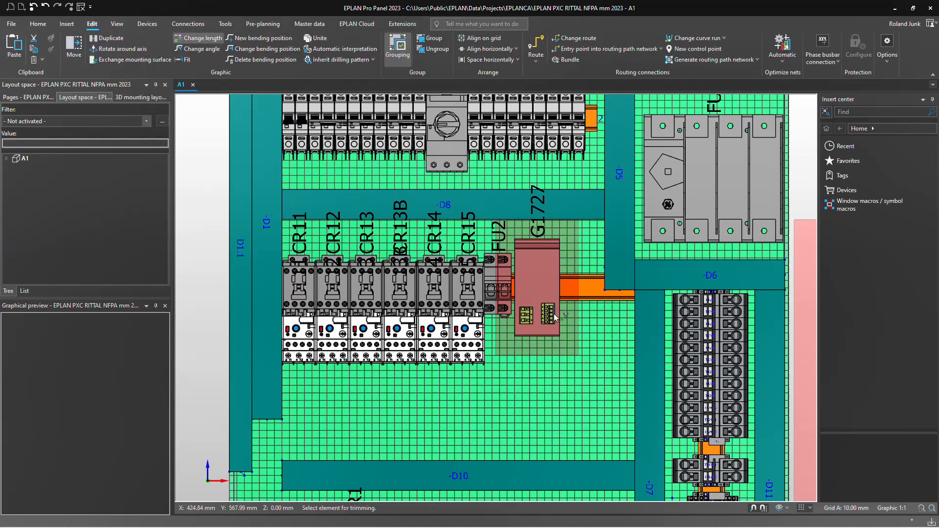
click(601, 293)
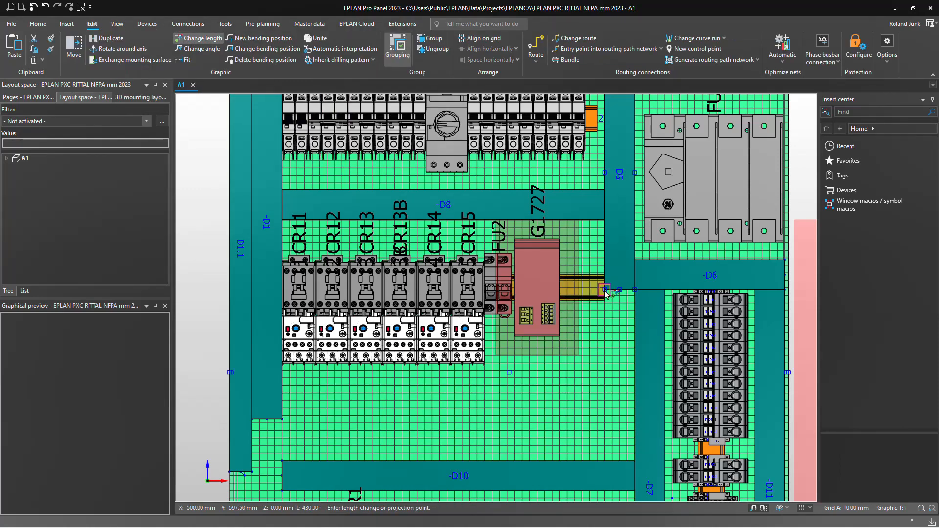
click(620, 301)
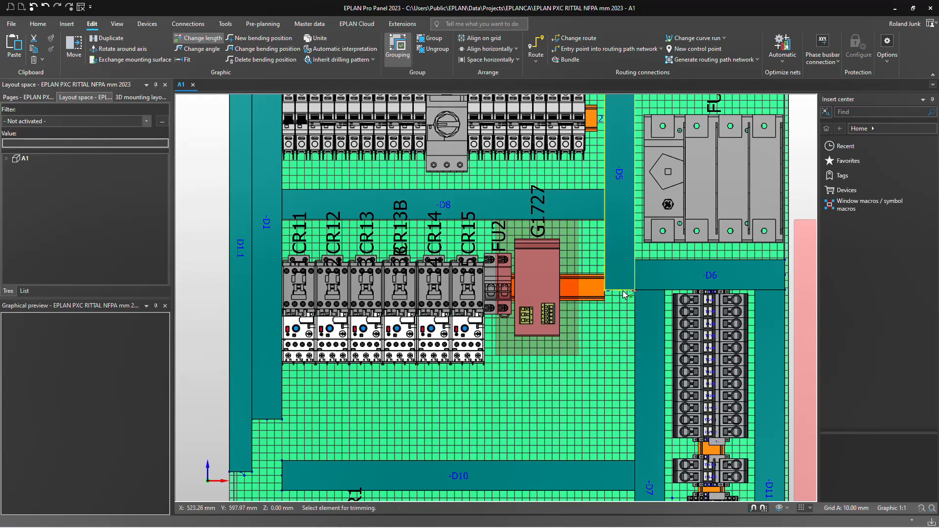
key(Escape)
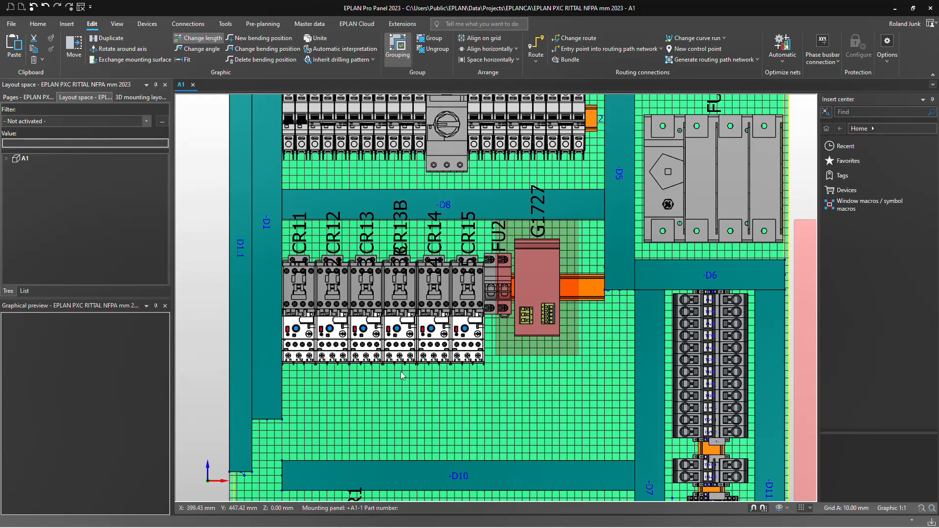
Move wire duct D10 up directly beneath the end of duct D1, starting at the edge of duct D1.1.
scroll(366, 315, down, 3)
scroll(390, 458, up, 3)
click(366, 408)
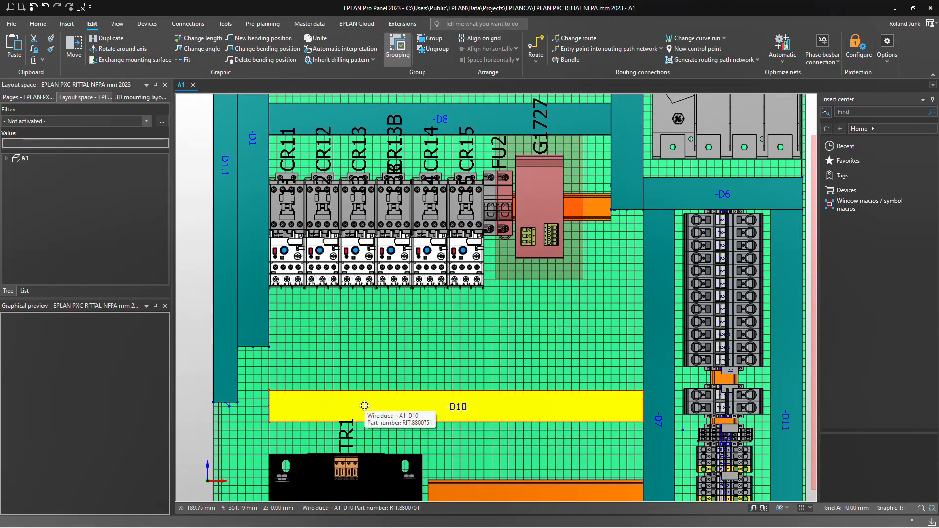
drag(364, 406, 253, 381)
key(a)
key(a)
key(a)
key(a)
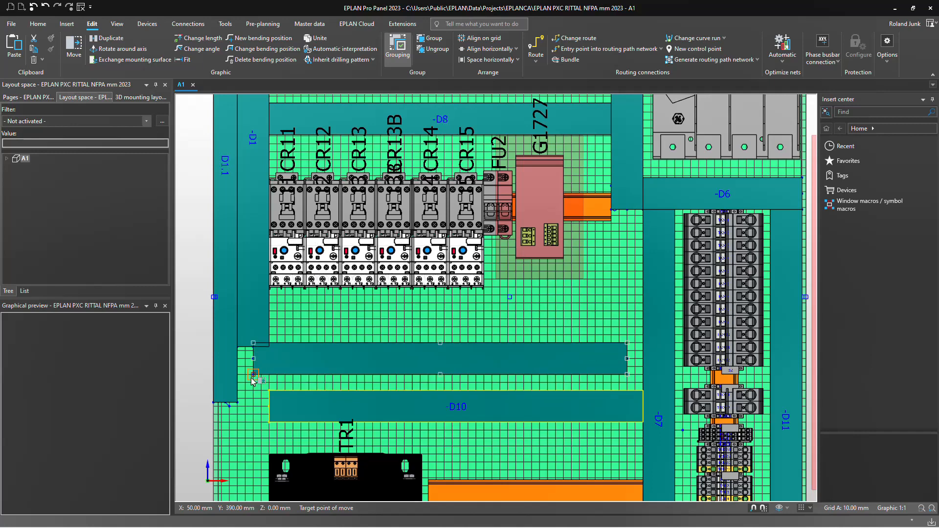
key(a)
key(a)
key(a)
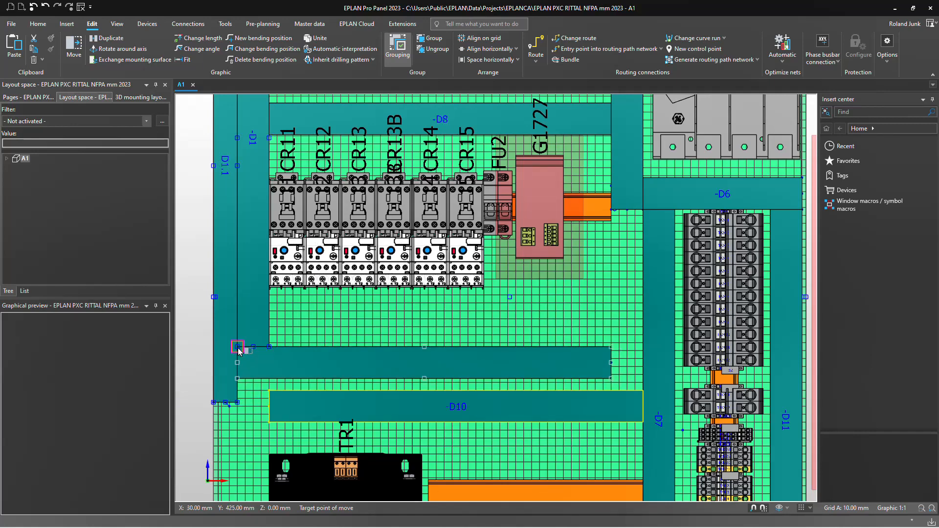
click(518, 377)
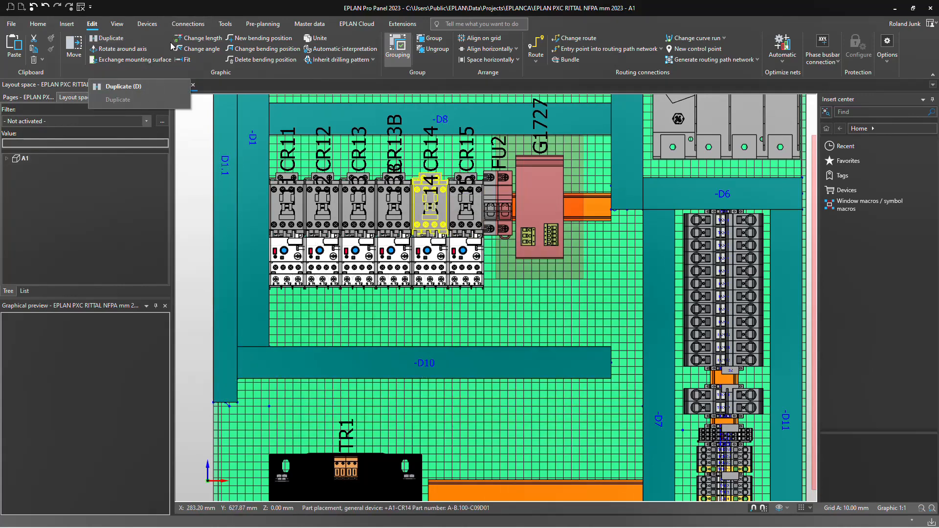
Try to lengthen wire duct D10 so it reaches duct D7.
click(198, 38)
click(592, 368)
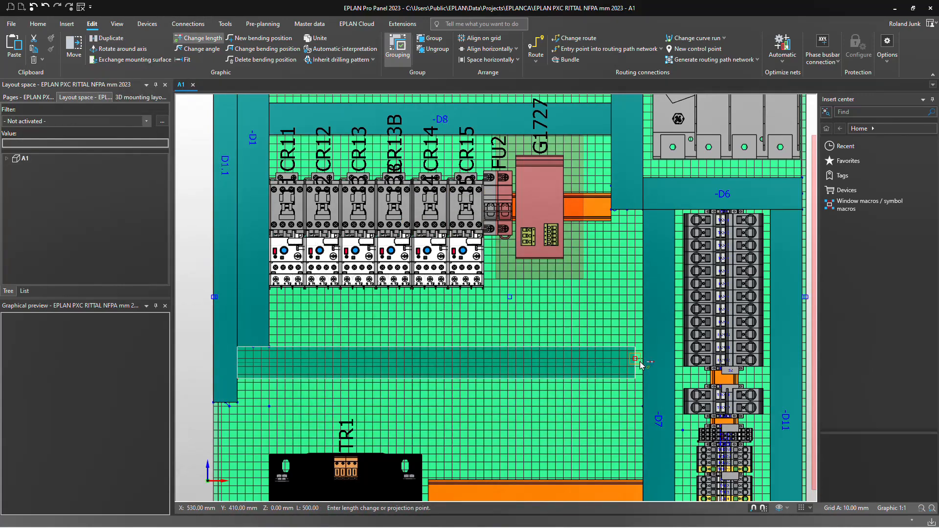
click(642, 358)
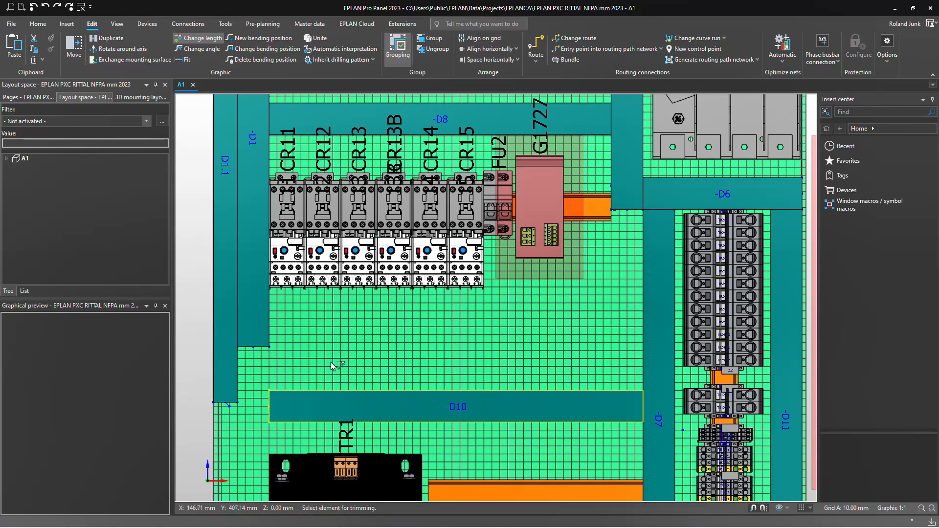
Move wire duct D10 up between ducts D1 and D7, aligning its lower edge with the end of D1.
click(341, 406)
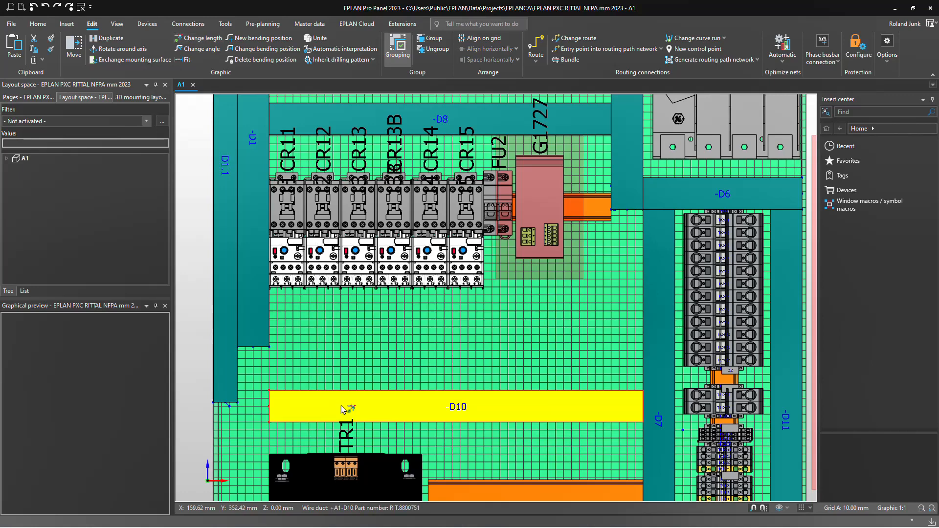
key(ctrl+c)
key(ctrl+v)
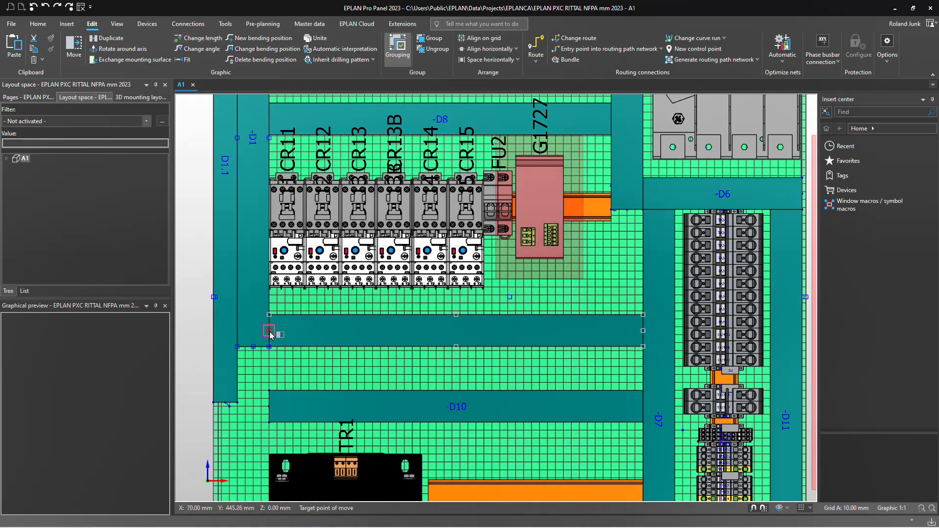
click(300, 388)
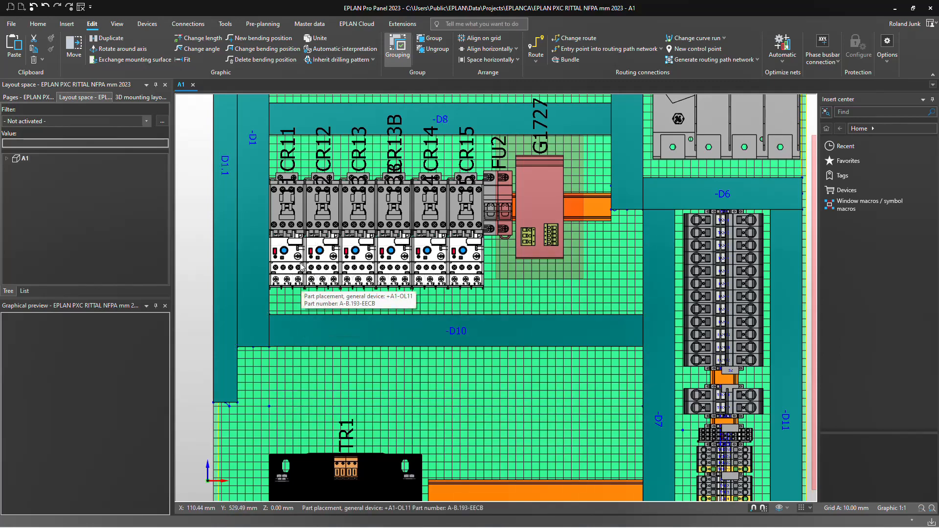
Select transformer TR1 and switch the mounting clearances display off and back on.
scroll(300, 273, down, 3)
scroll(309, 350, down, 2)
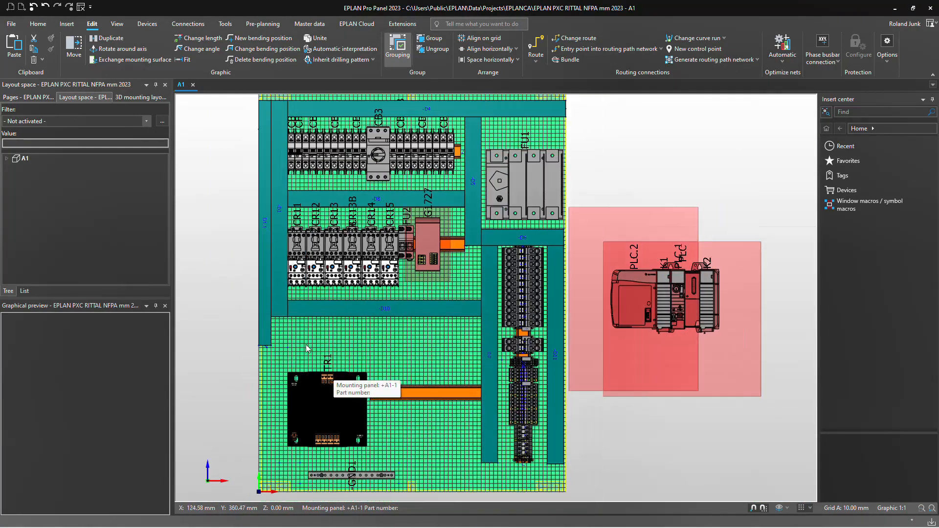
scroll(347, 451, up, 2)
click(325, 401)
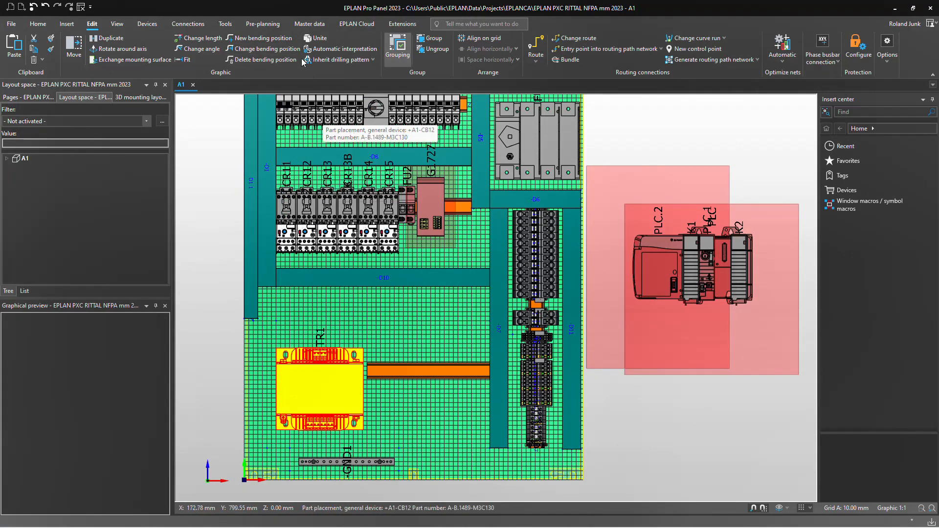
click(117, 23)
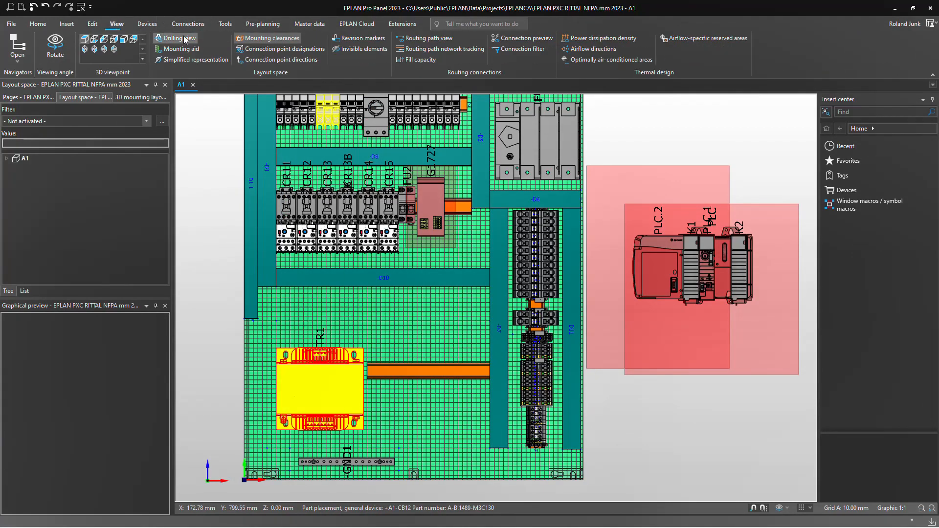
click(263, 39)
click(264, 39)
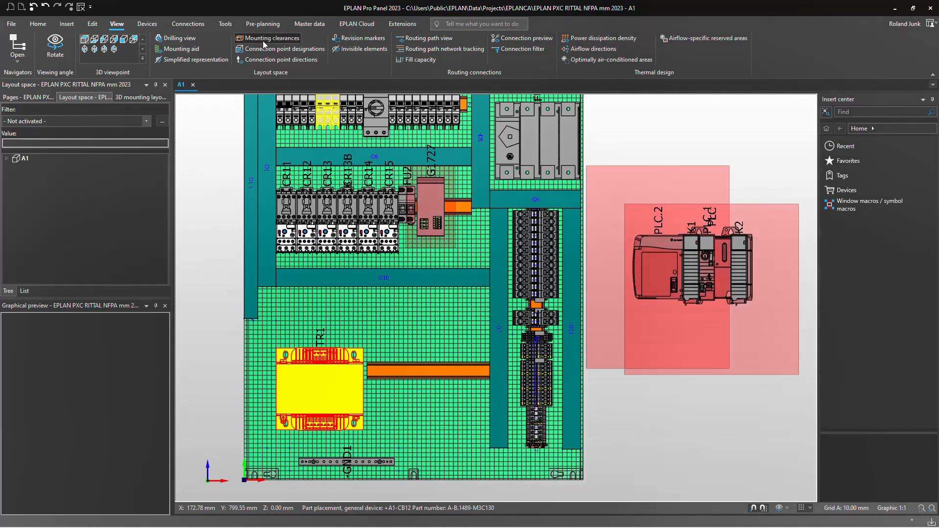
Move device G1727 along the middle mounting rail so its clearance area fits between FU2 and wire duct D5.
scroll(433, 195, up, 3)
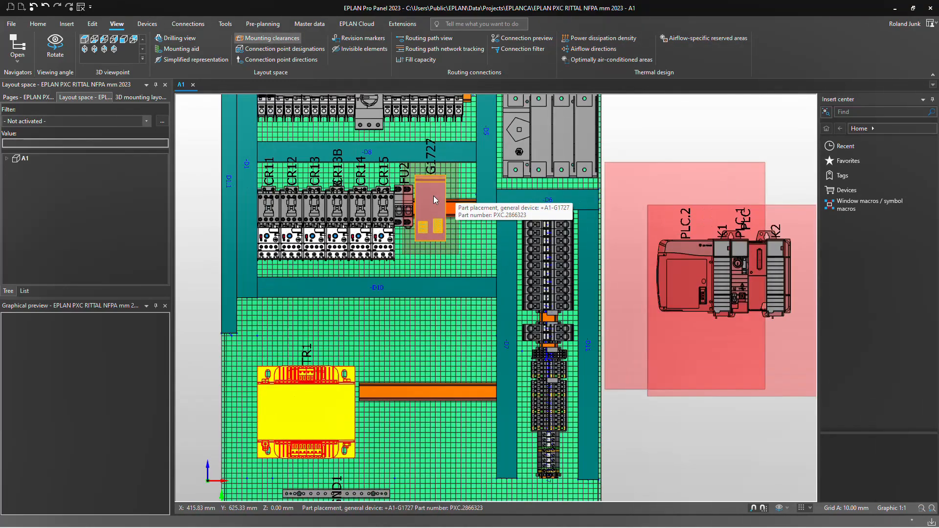
scroll(477, 210, down, 2)
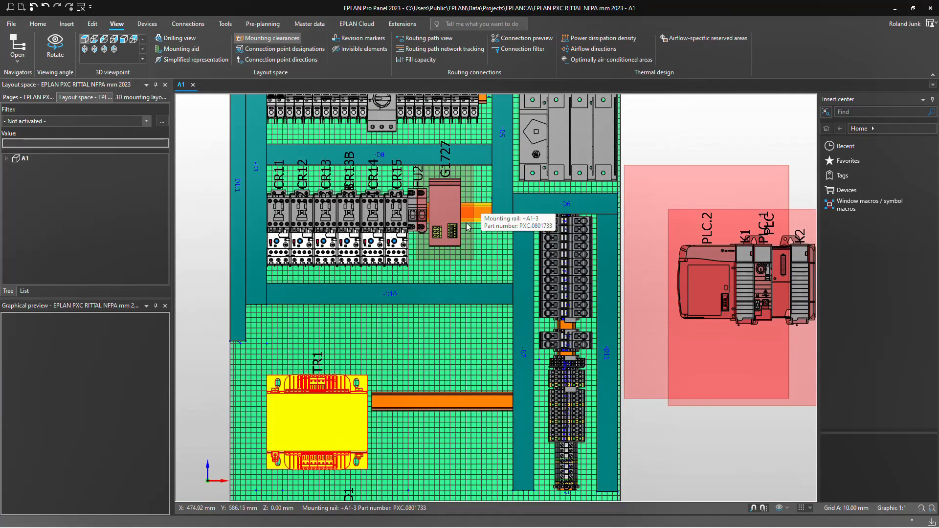
click(447, 226)
click(448, 226)
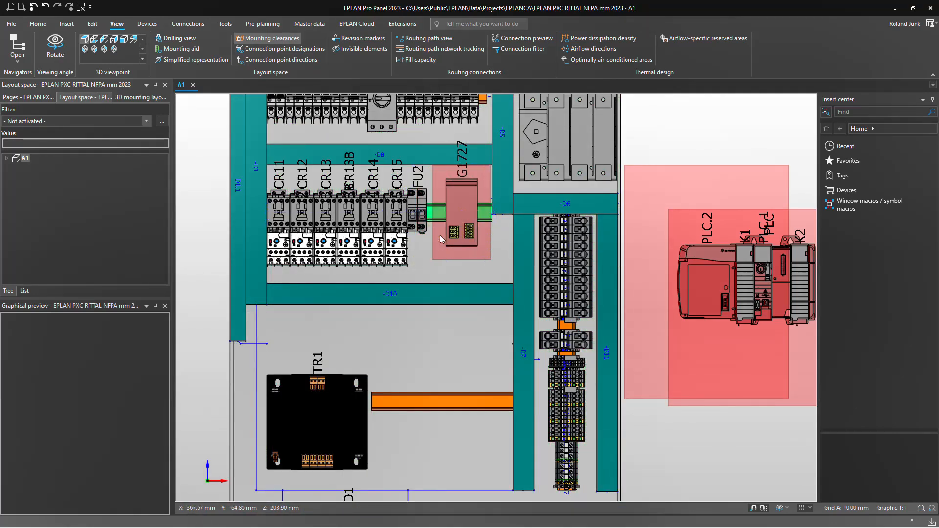
click(464, 223)
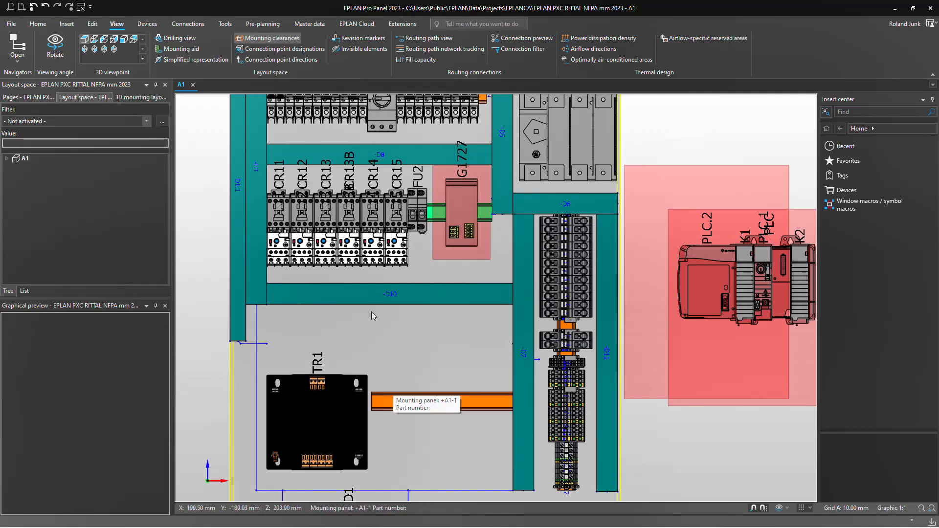
Delete the lower mounting rail between transformer TR1 and wire duct D7.
scroll(369, 309, down, 1)
click(414, 392)
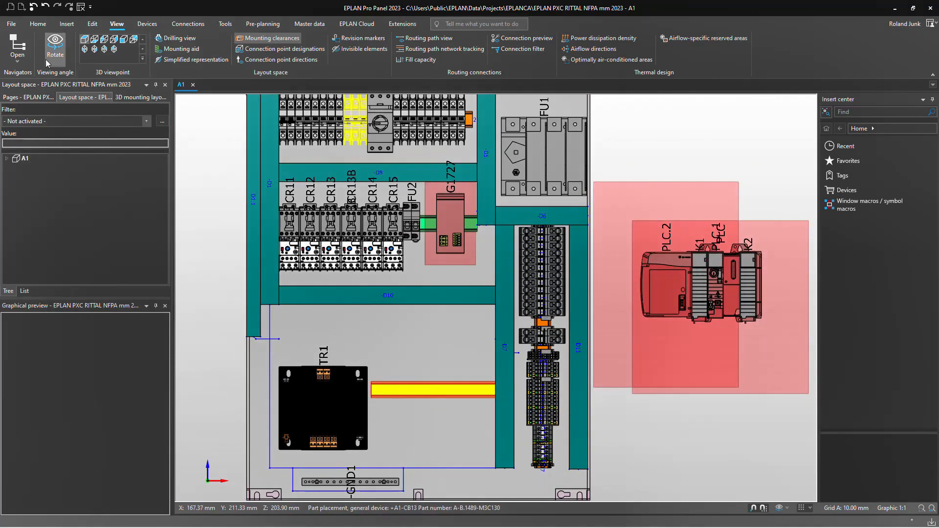
click(92, 24)
click(35, 60)
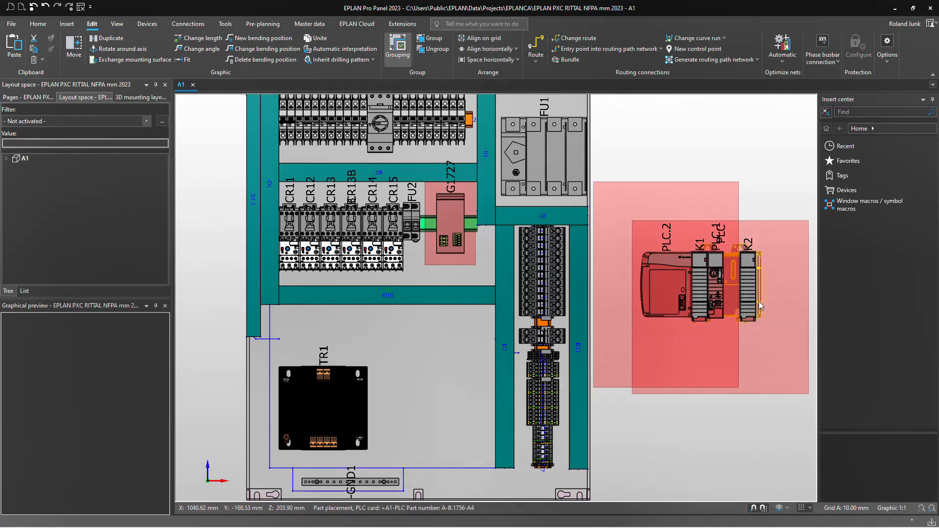
Move the PLC assembly from beside the enclosure onto the mounting panel, between transformer TR1 and wire duct D7.
click(761, 306)
drag(764, 302, 441, 357)
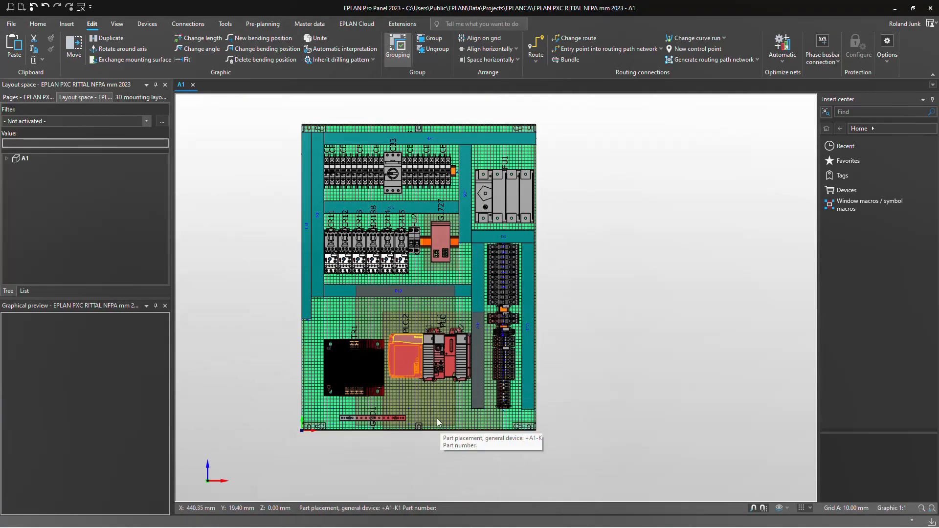
scroll(397, 334, up, 2)
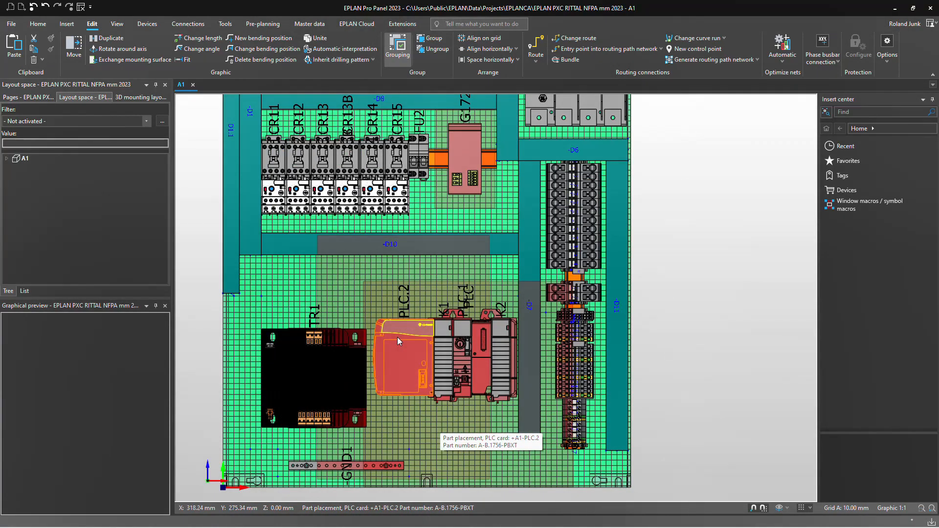
Move transformer TR1 away from the PLC to the target point X 30 mm, Y 200 mm.
click(299, 365)
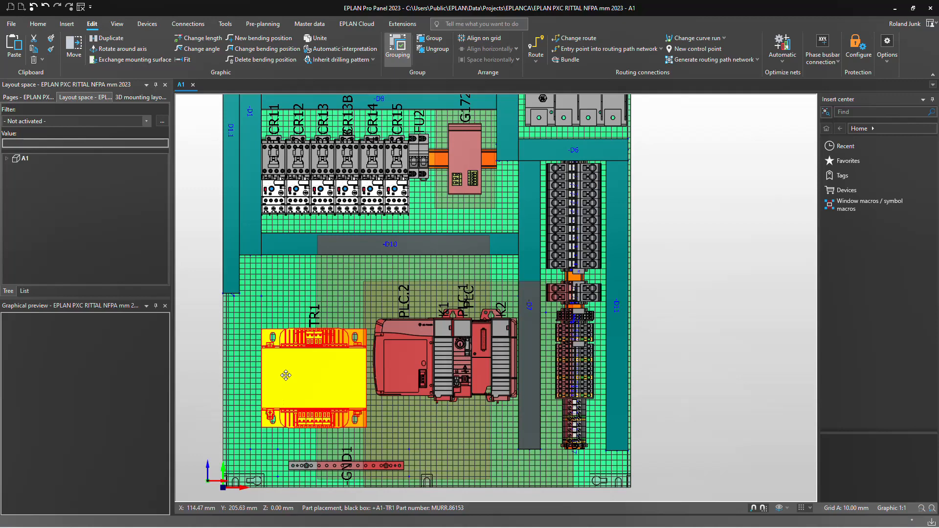
drag(286, 375, 241, 382)
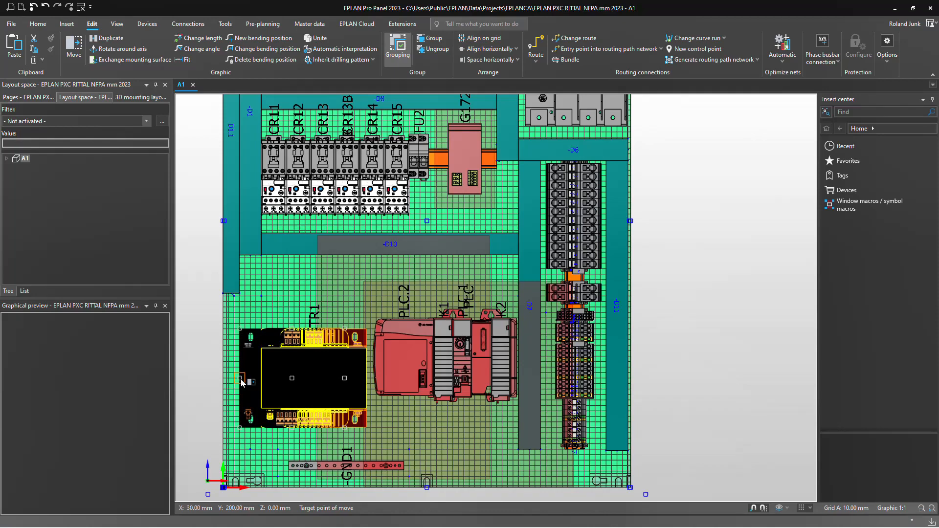
click(240, 380)
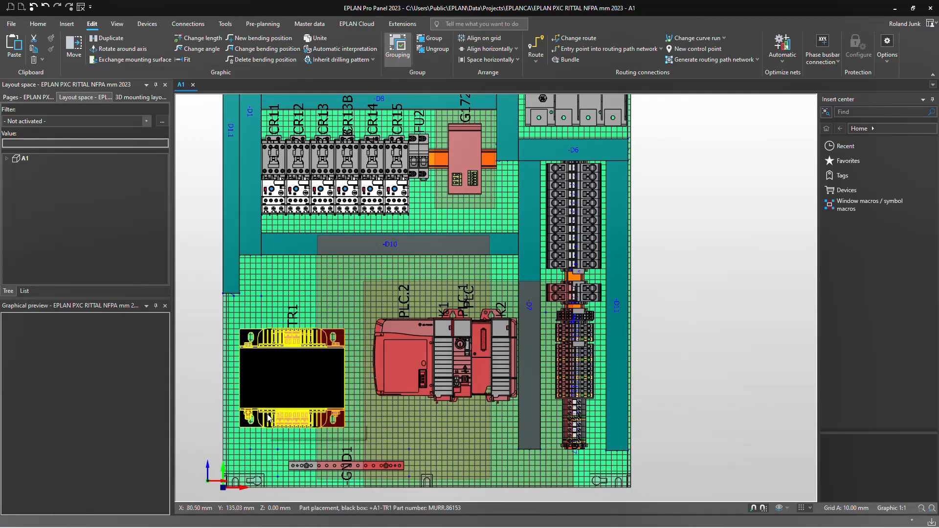
scroll(269, 418, down, 3)
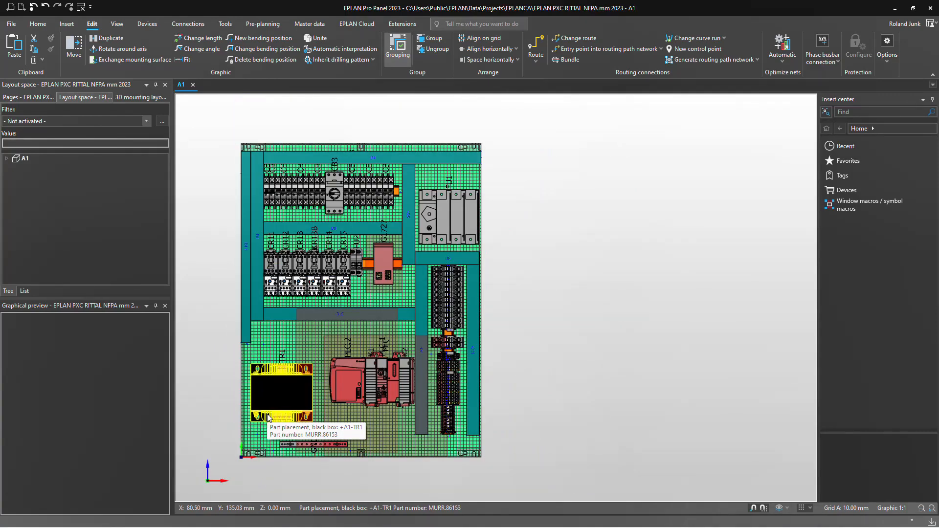
drag(207, 128, 515, 481)
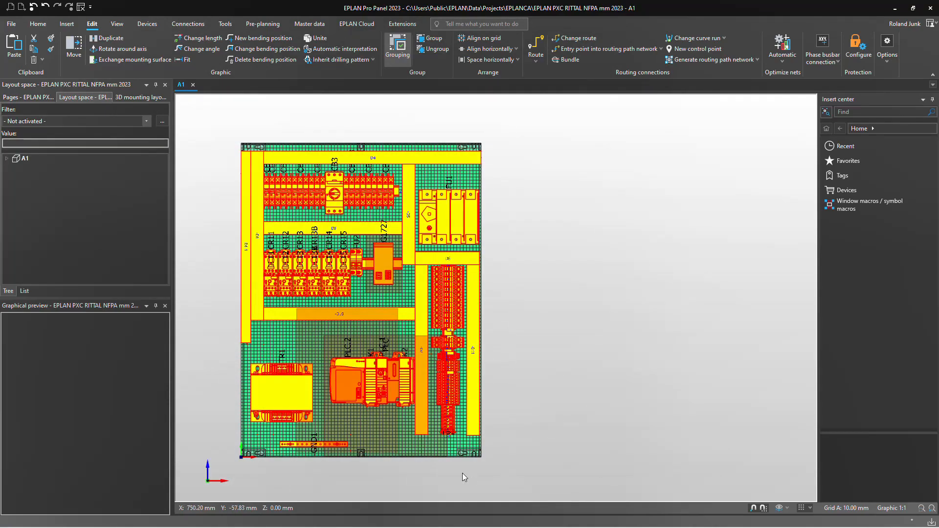
scroll(450, 468, up, 5)
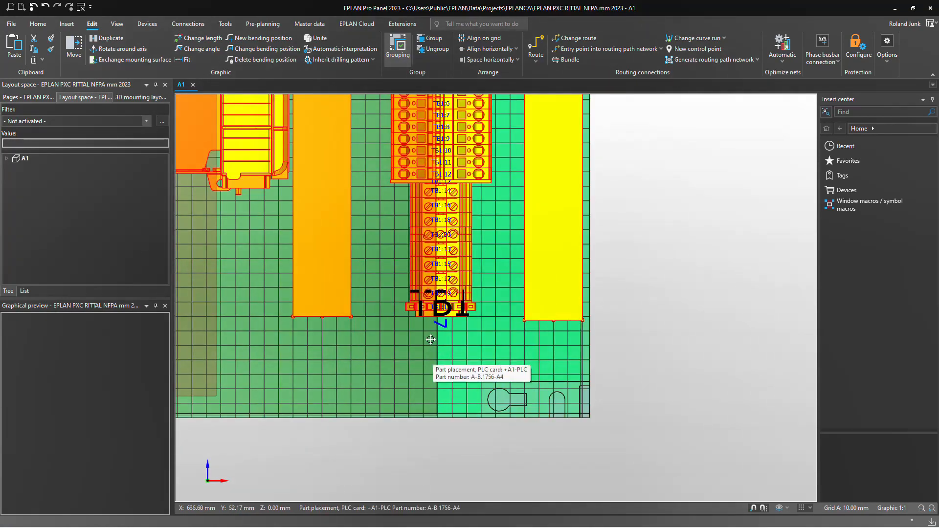
key(Escape)
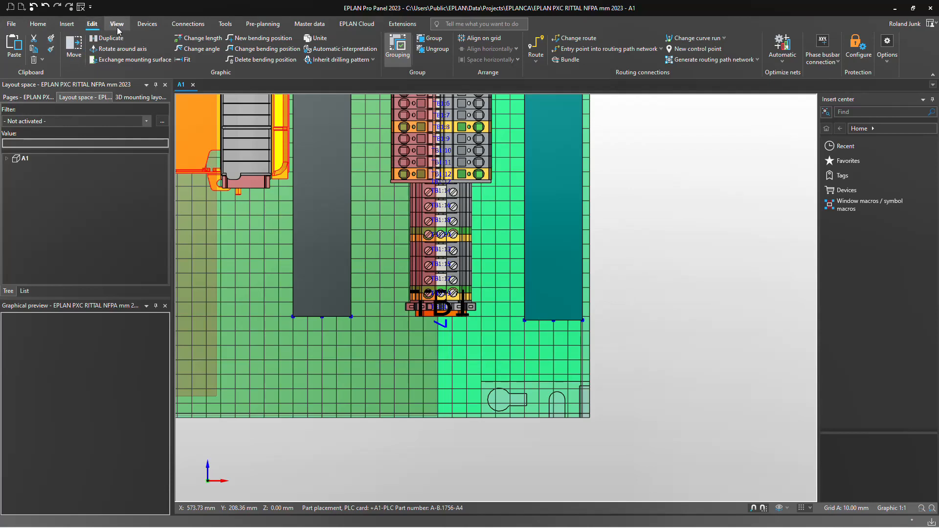
Lengthen wire duct D11 downward so that its lower end lies at Y 30 mm.
click(68, 27)
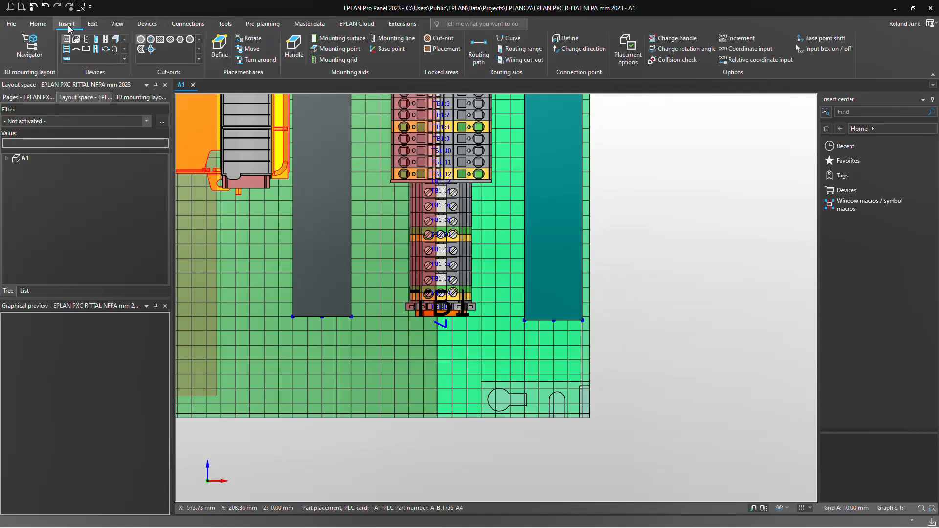
click(92, 24)
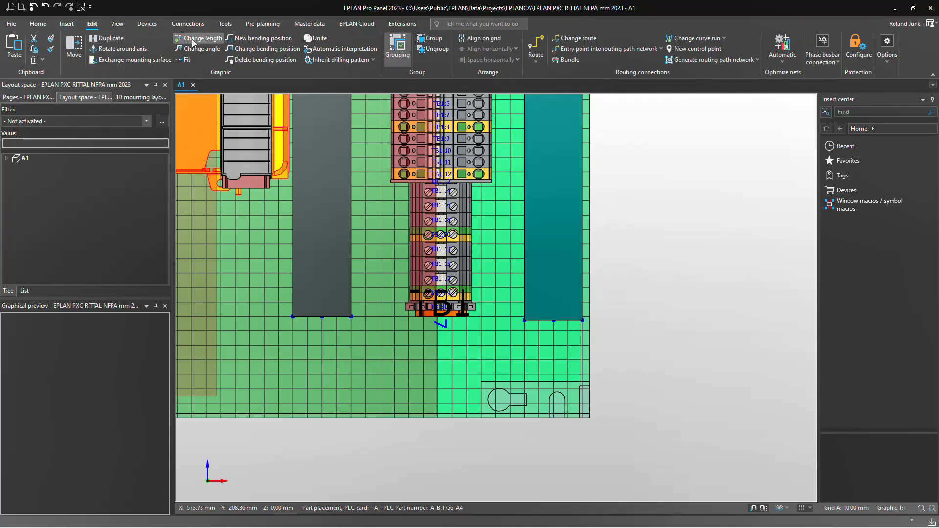
click(198, 38)
click(555, 326)
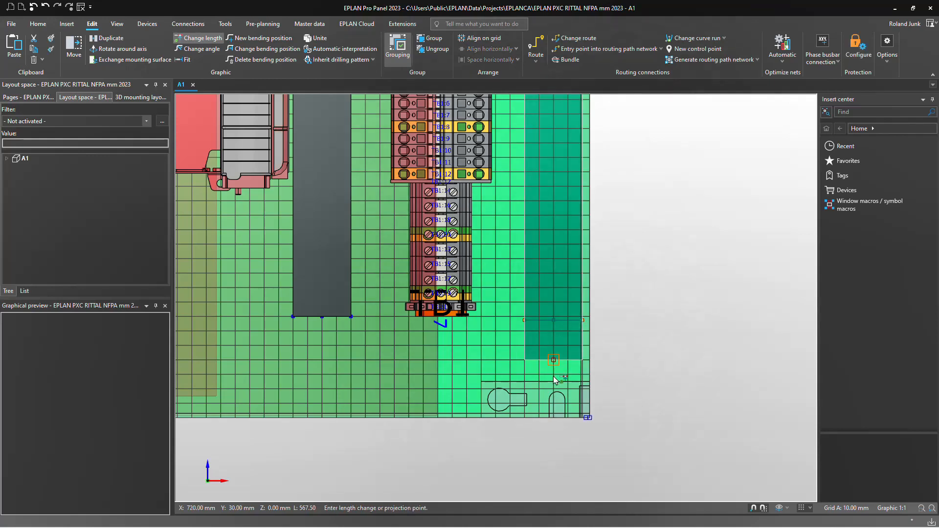
click(553, 378)
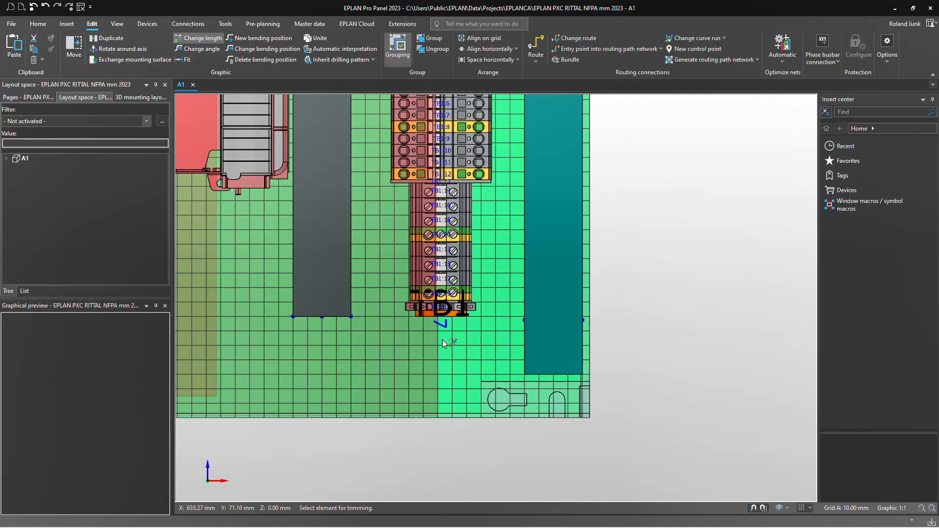
key(Escape)
Hide the mounting clearances in the layout space.
scroll(471, 356, down, 1)
scroll(473, 363, down, 1)
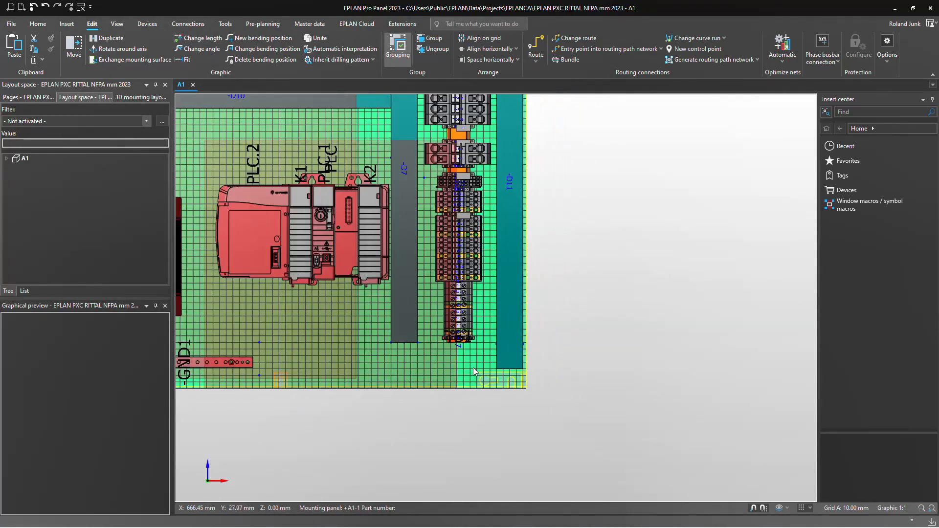
click(117, 23)
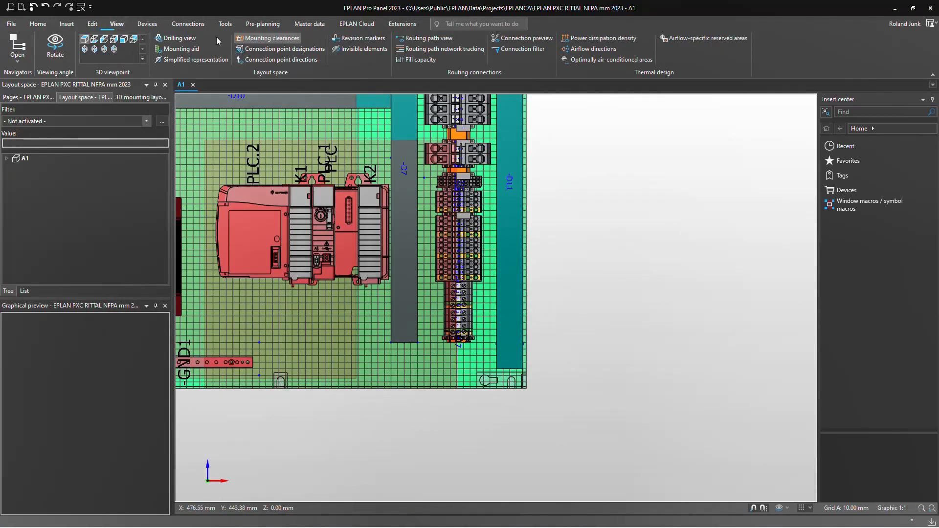
scroll(452, 353, up, 2)
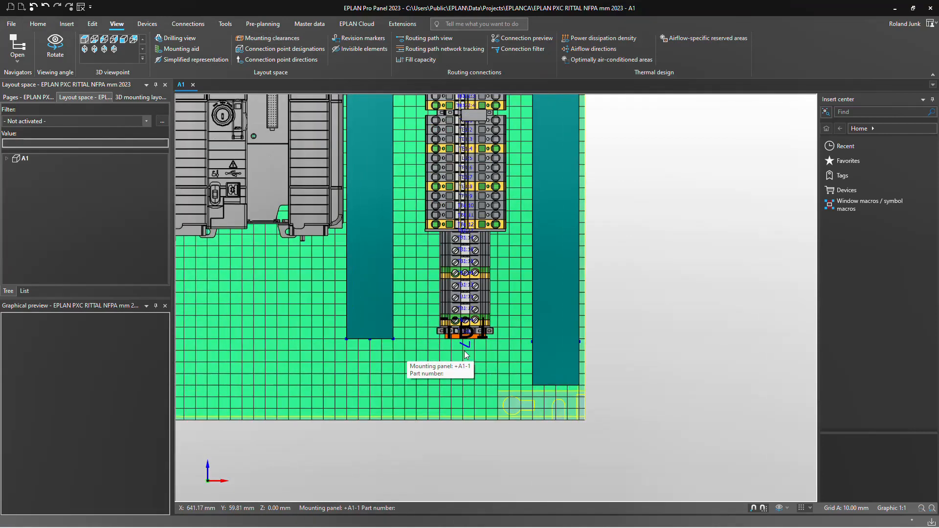
Lengthen the TB1 terminal strip's mounting rail and wire duct D7 downward to Y 30 mm, level with duct D11.
click(92, 24)
click(197, 38)
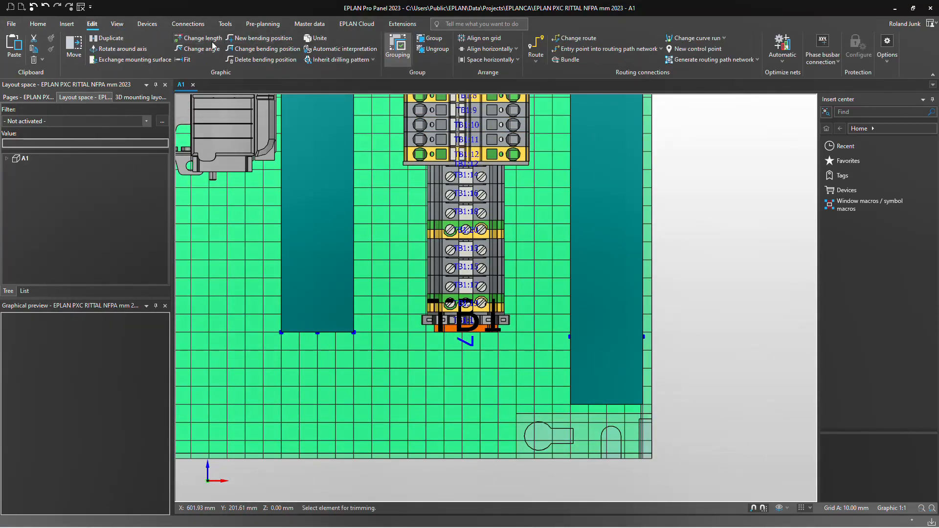
click(470, 340)
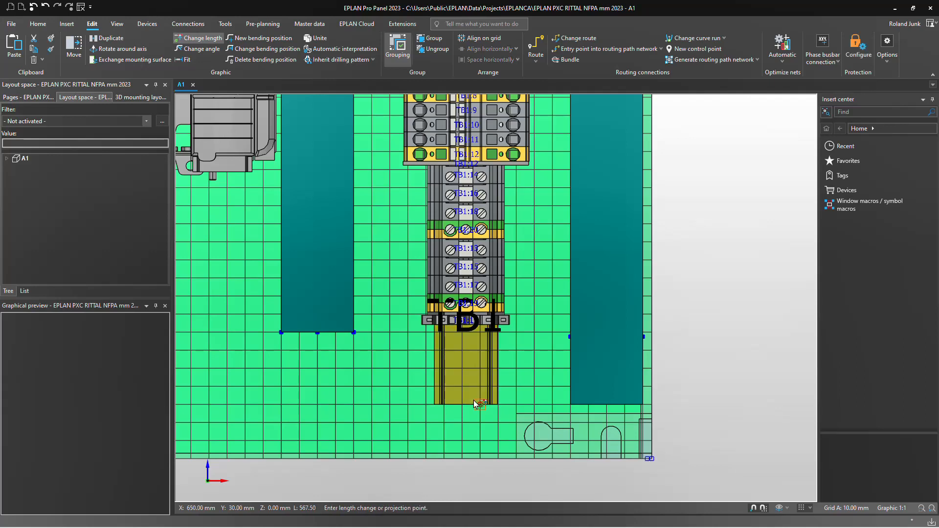
click(334, 336)
click(336, 335)
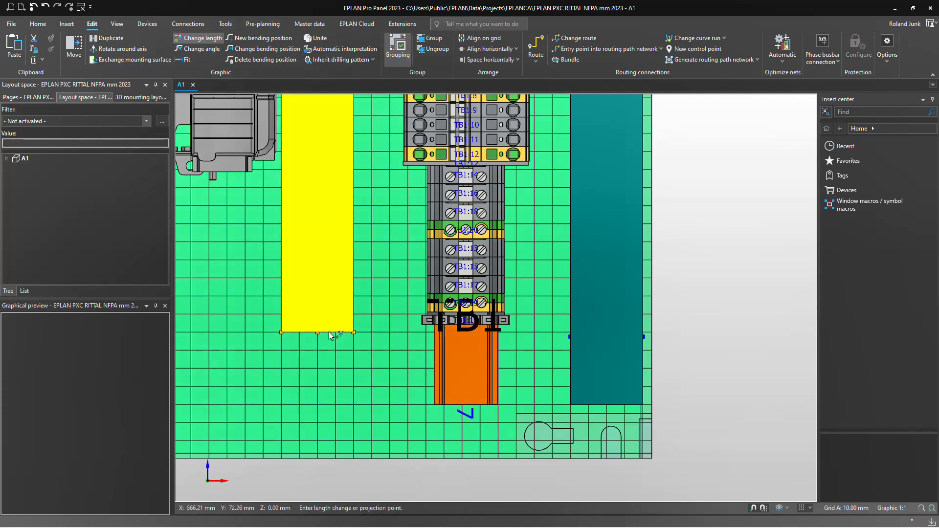
click(343, 406)
scroll(411, 377, down, 3)
key(Escape)
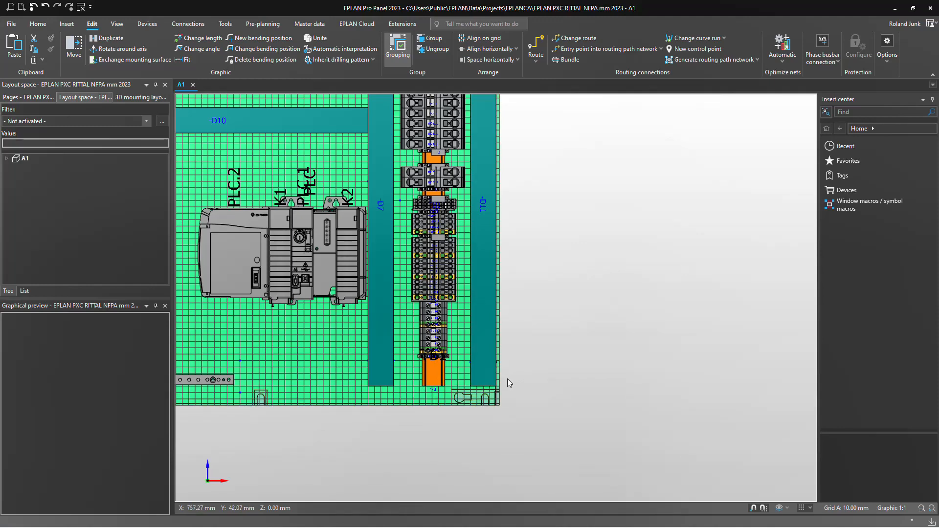
Select everything on the mounting panel and route its connections.
scroll(507, 378, down, 3)
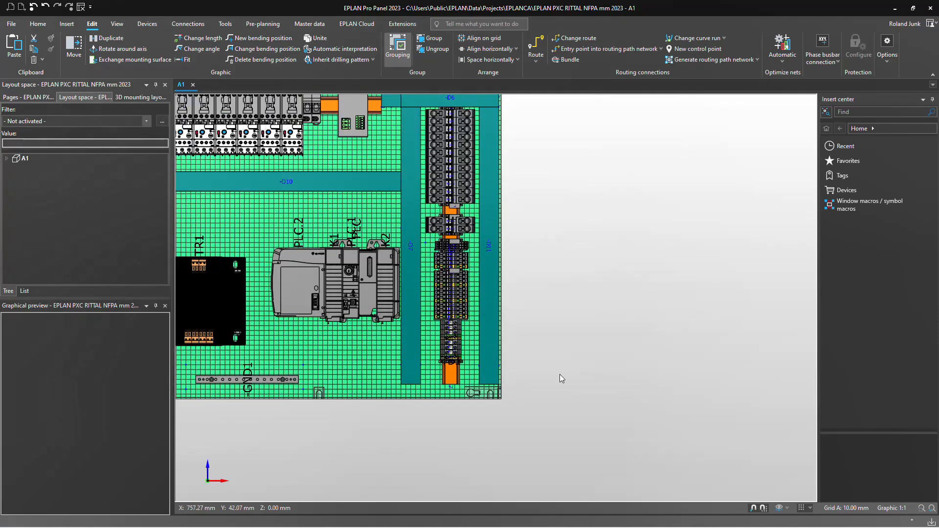
scroll(560, 374, down, 3)
drag(333, 175, 548, 413)
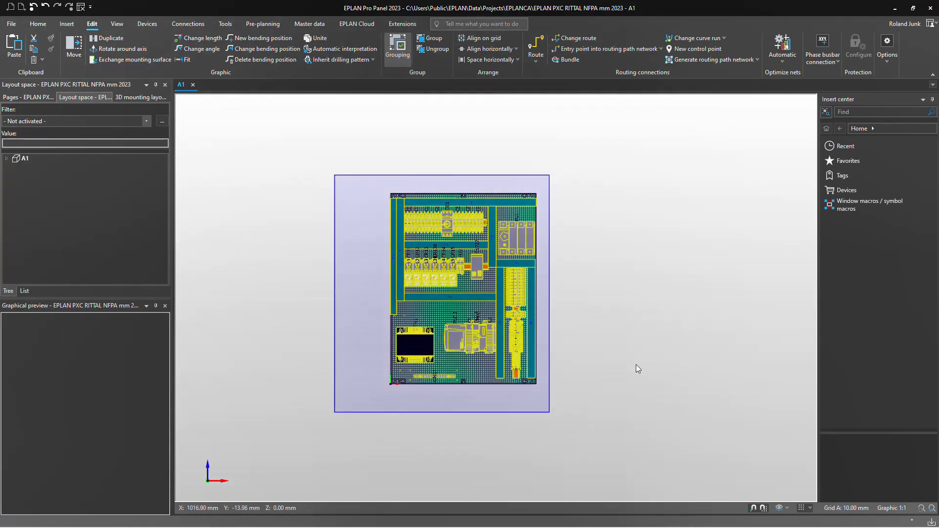
click(536, 47)
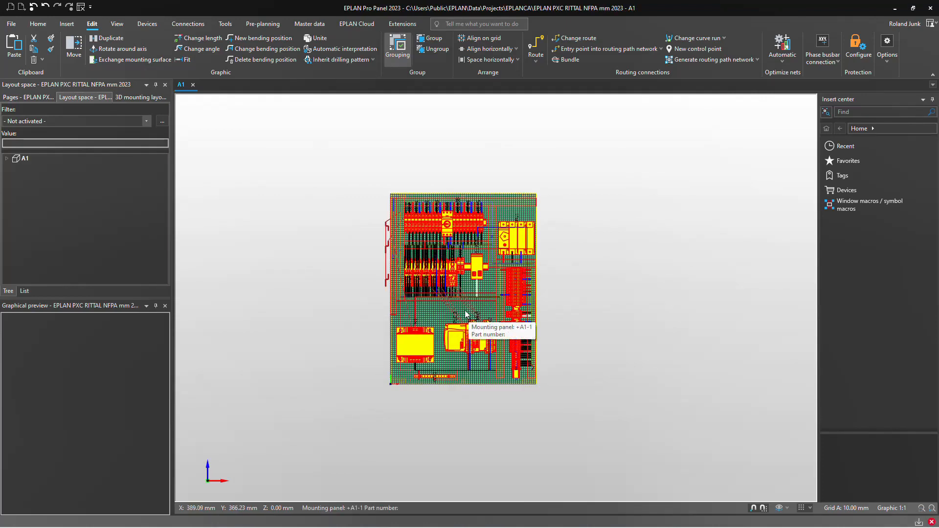
Examine the routed wires around transformer TR1, the PLC and ground bar GND1.
scroll(464, 315, up, 1)
scroll(463, 315, up, 4)
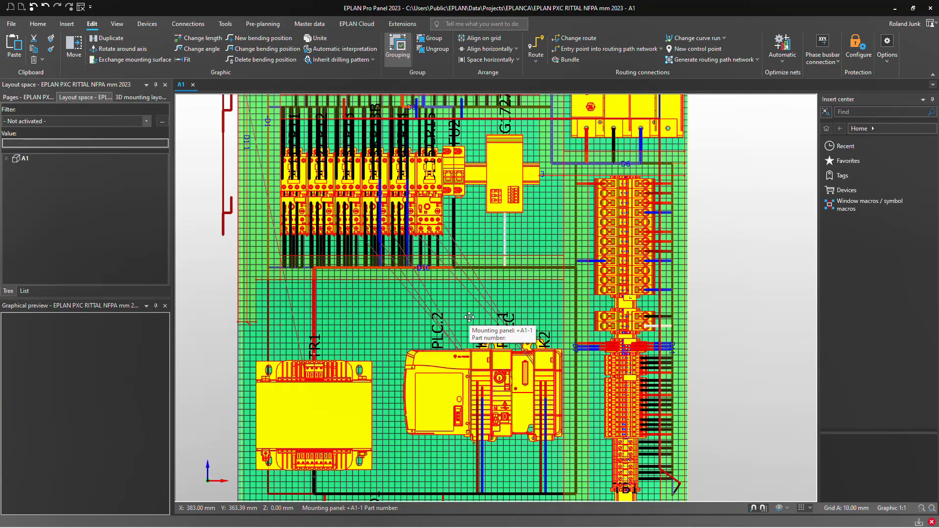
scroll(469, 317, down, 2)
scroll(485, 459, up, 1)
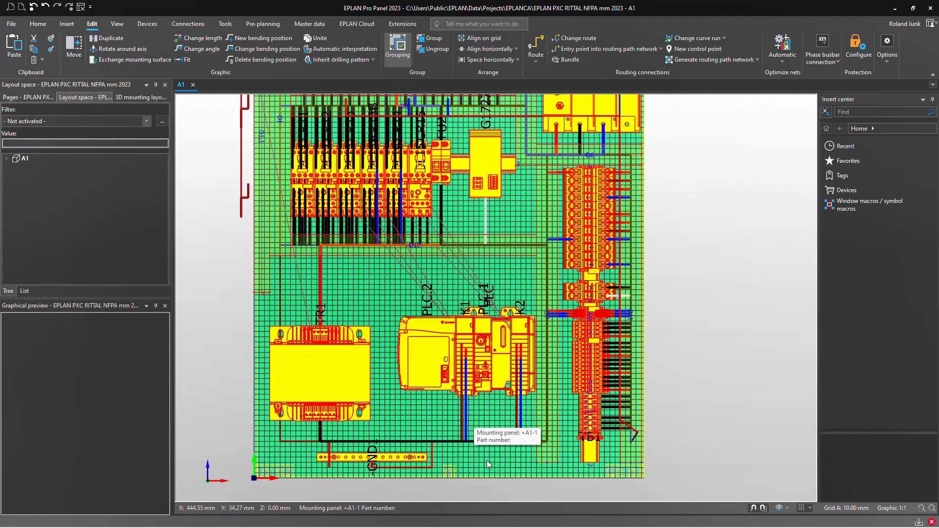
scroll(486, 460, up, 3)
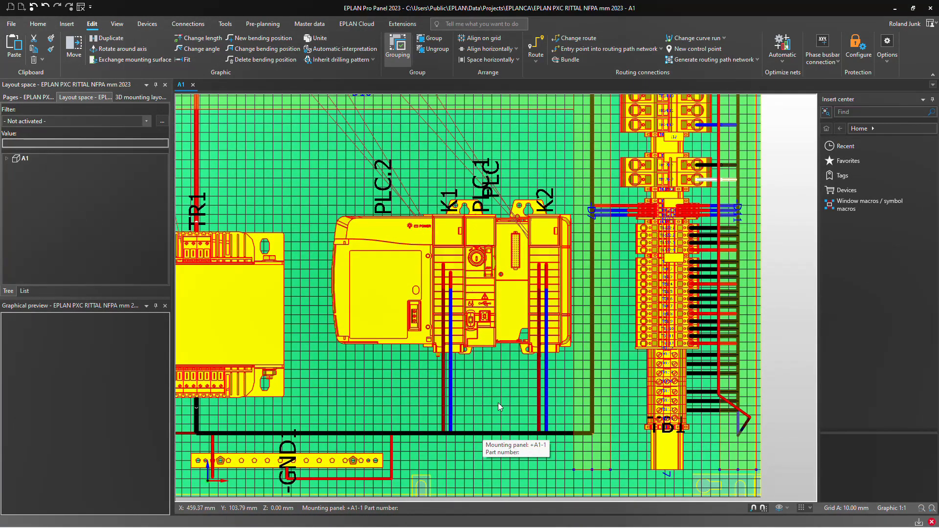
scroll(496, 403, down, 2)
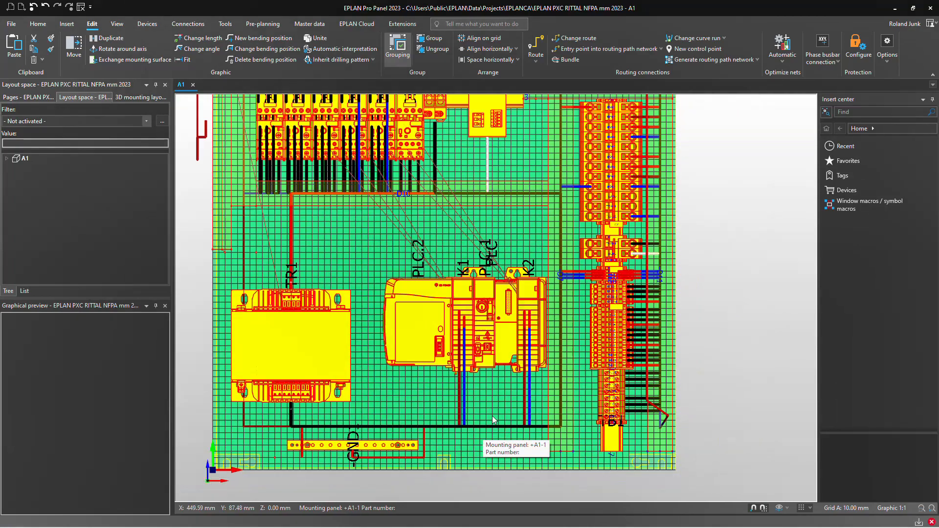
scroll(487, 413, down, 1)
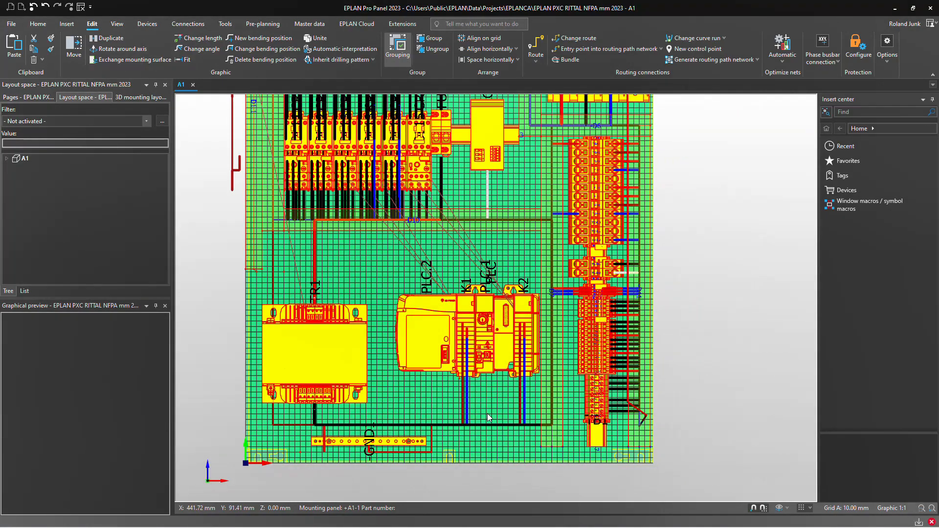
Rotate the mounting panel to an angled 3D view and hide the grid.
click(778, 508)
drag(737, 465, 767, 452)
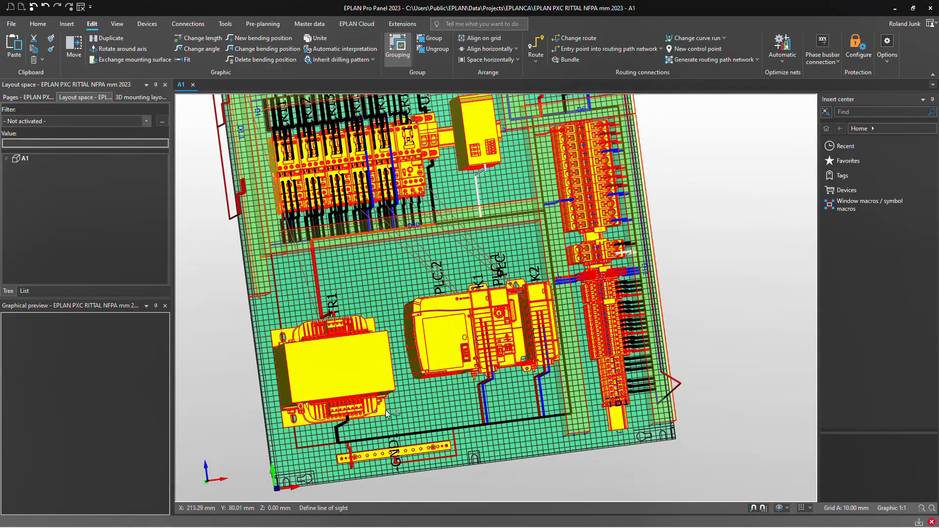
click(800, 508)
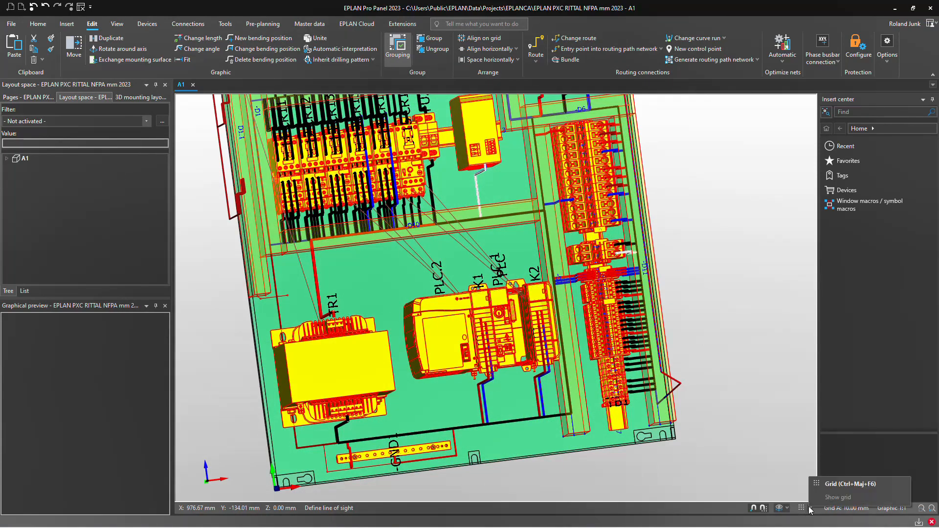
scroll(296, 455, up, 2)
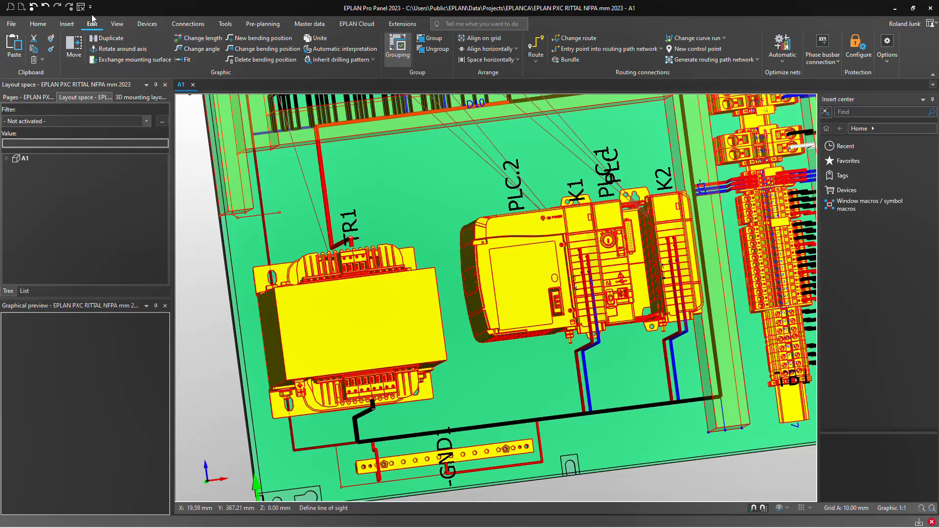
Draw a routing path from the existing path corner below transformer TR1 through X 20 mm, Y 70 mm up to the lower end of wire duct D11.
click(66, 24)
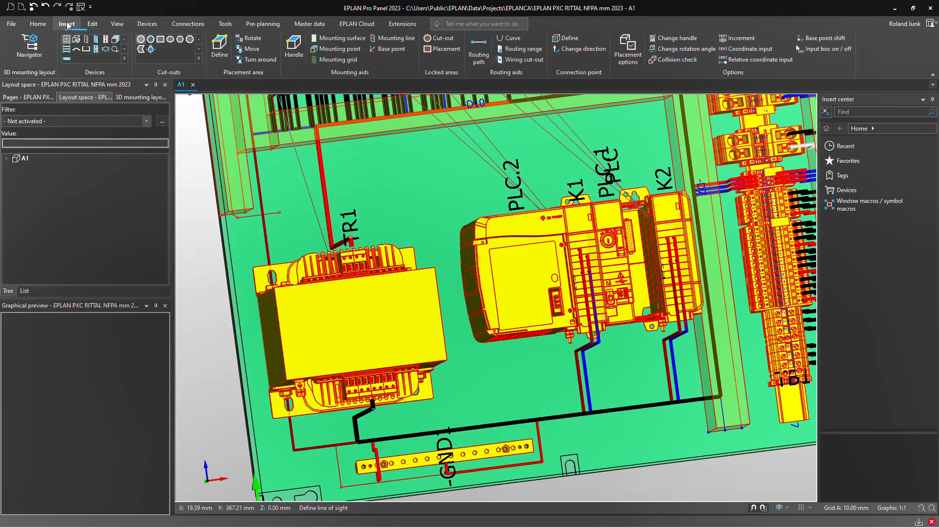
click(478, 49)
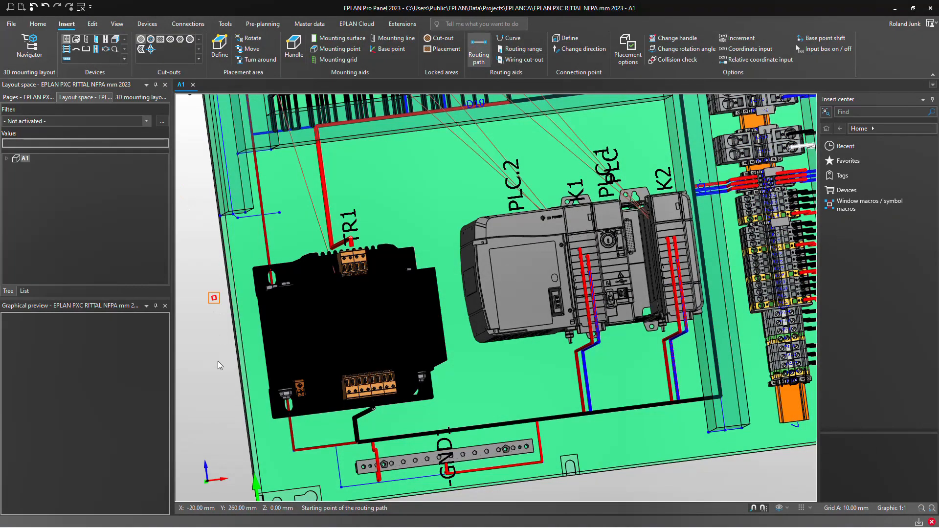
click(293, 450)
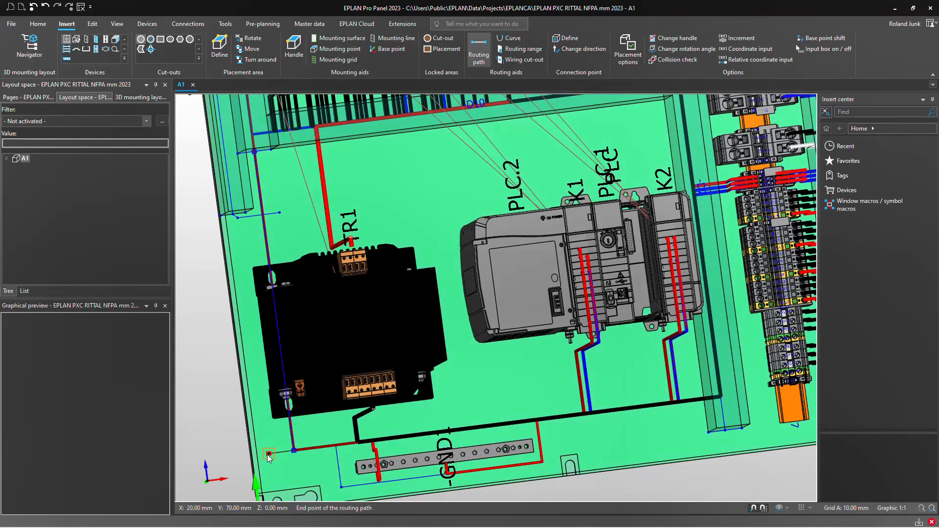
click(238, 218)
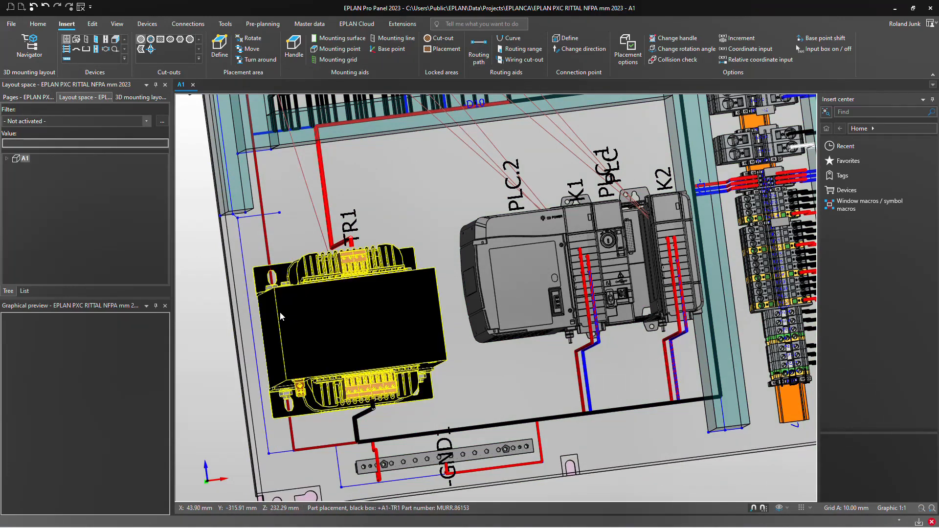
Route the connections of transformer TR1 and of the PLC assembly with modules K1 and K2.
scroll(330, 209, up, 2)
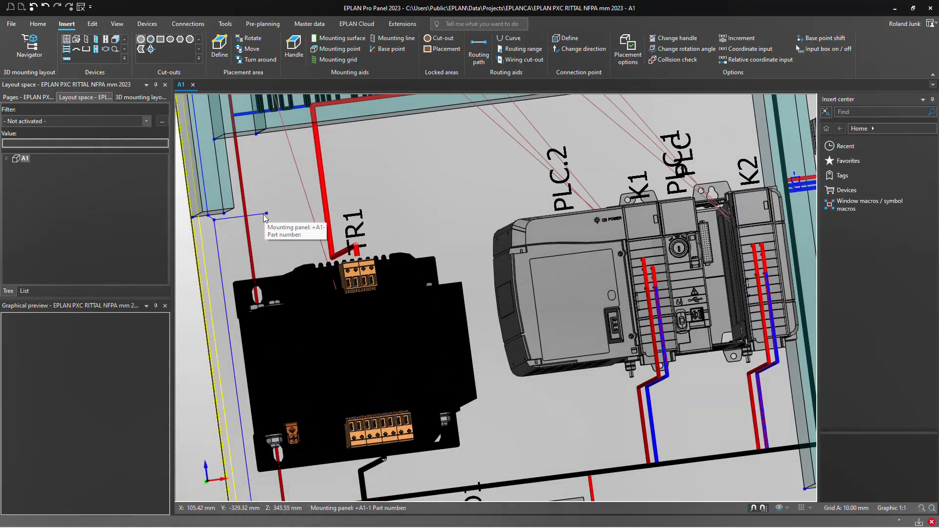
scroll(329, 282, down, 2)
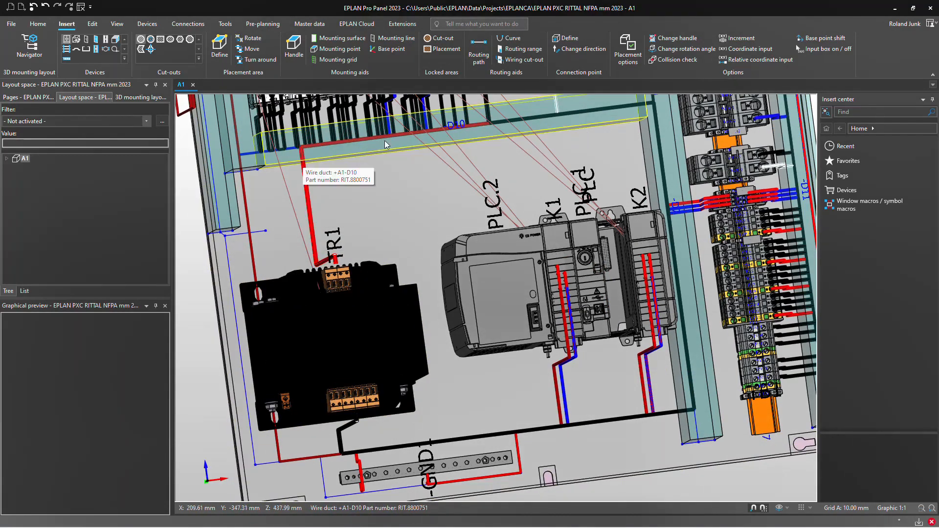
scroll(368, 235, down, 1)
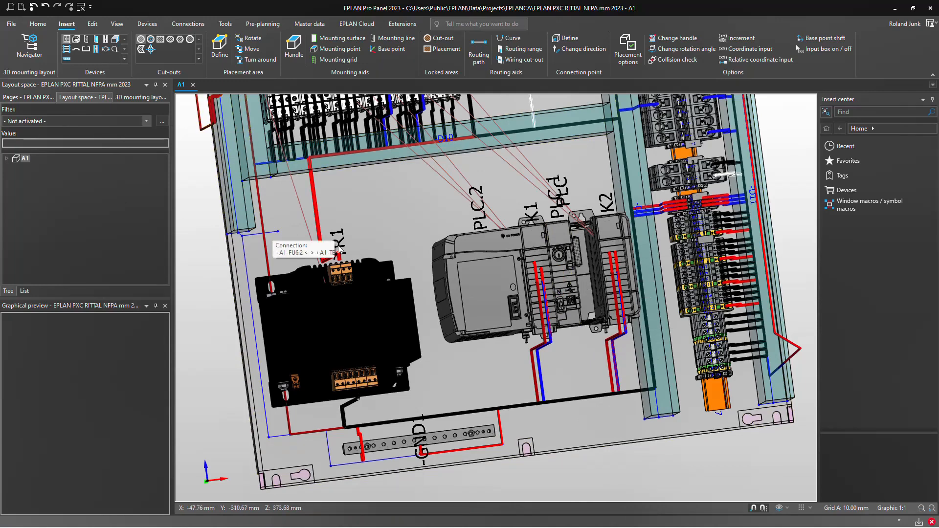
click(345, 322)
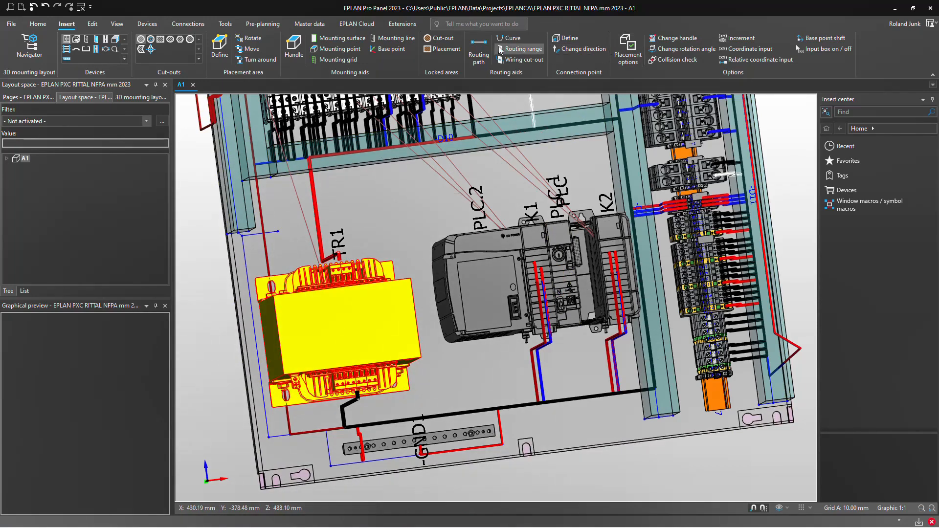
click(94, 28)
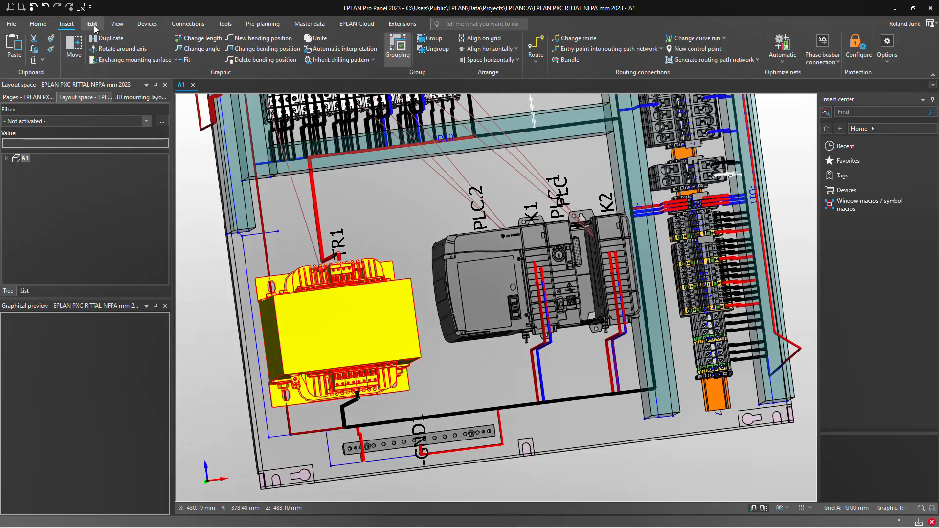
click(535, 45)
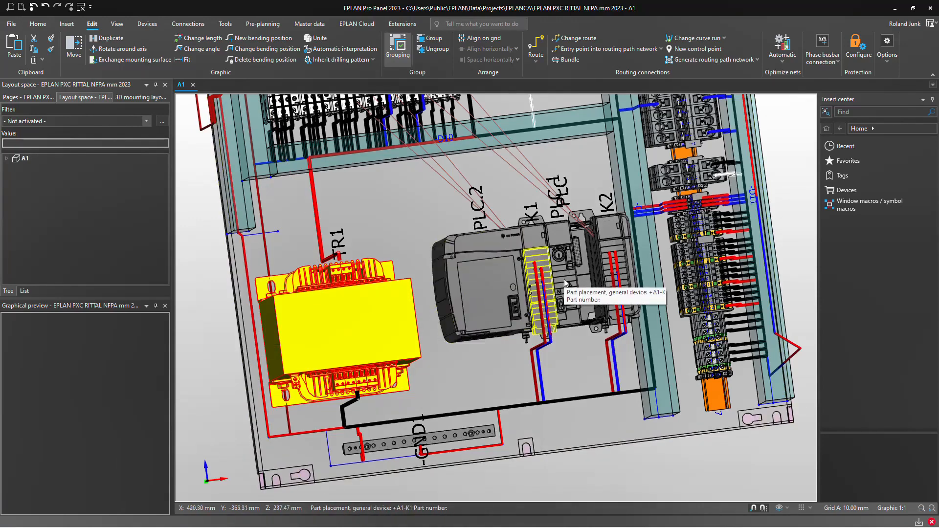
drag(408, 204, 649, 345)
click(543, 48)
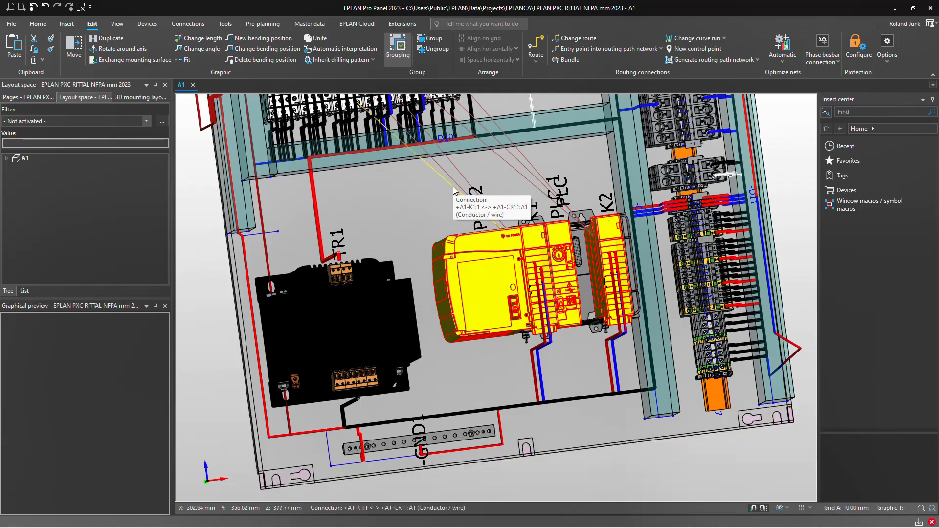
Inspect the unrouted PLC connections at the contactors and check the connection point pattern of contactor CR11.
scroll(465, 350, down, 2)
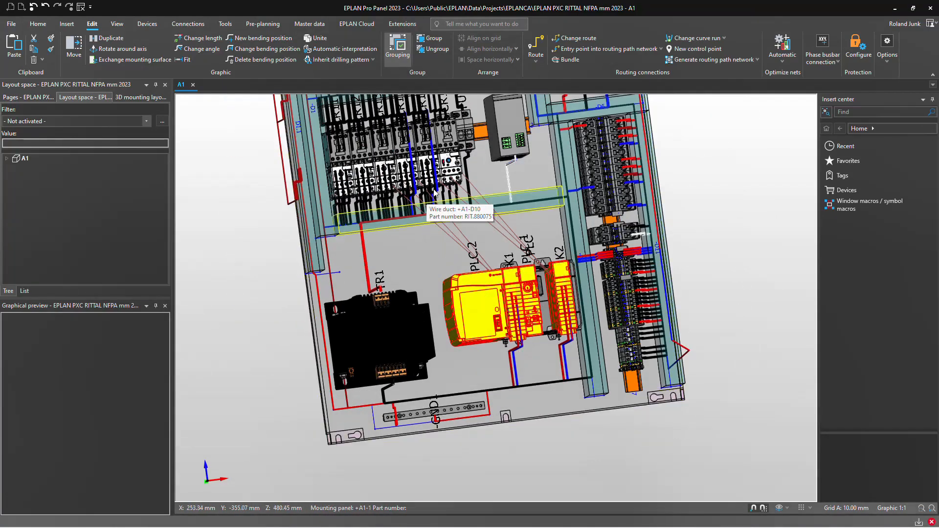
scroll(519, 221, up, 4)
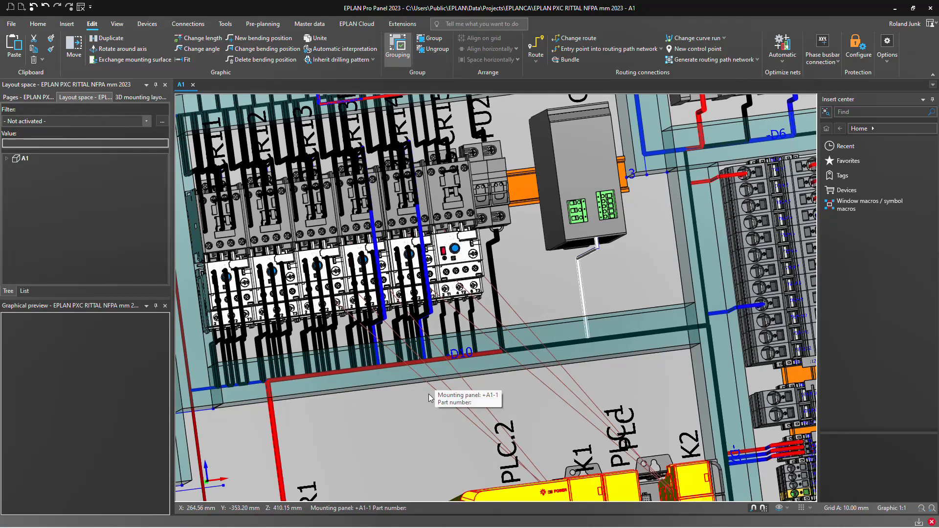
double_click(229, 227)
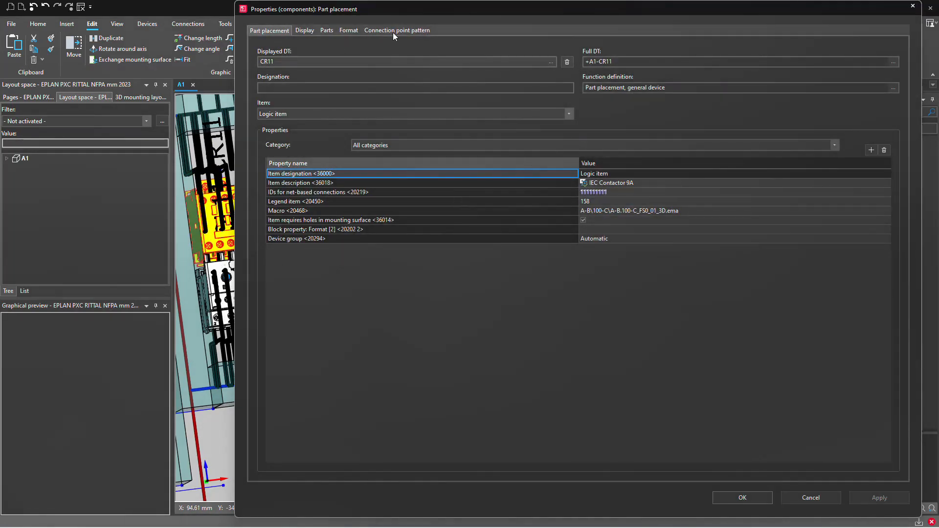
click(393, 31)
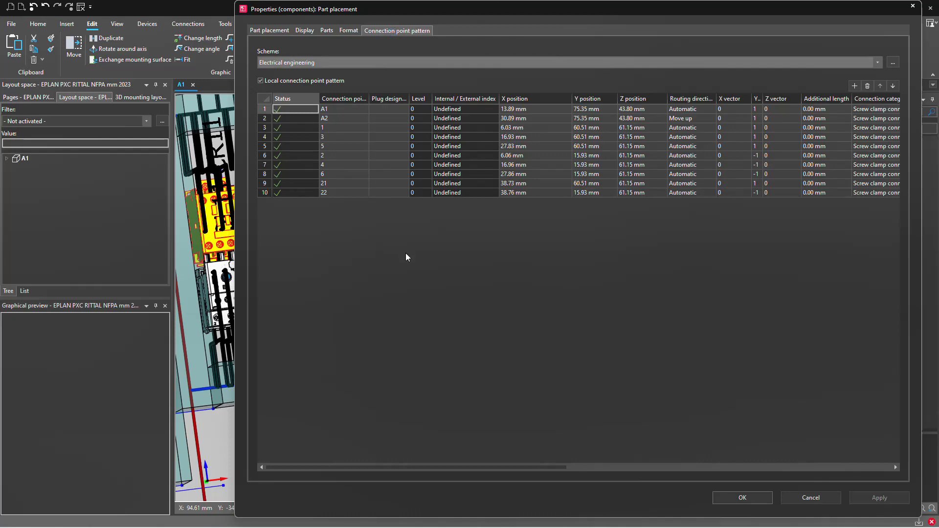
key(Escape)
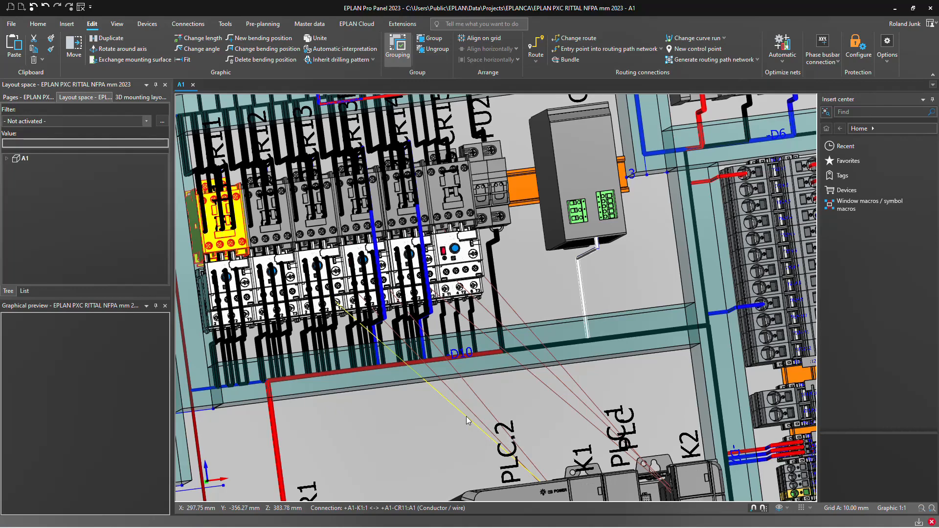
Go from PLC module K1 to its schematic page &E+A1/12 and examine output Out-0's connection to CR11.
scroll(477, 410, down, 3)
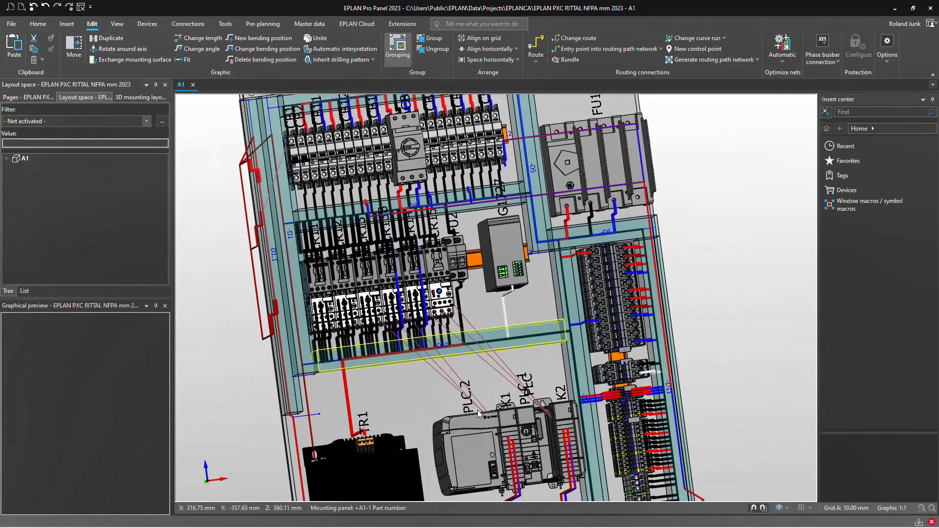
click(516, 476)
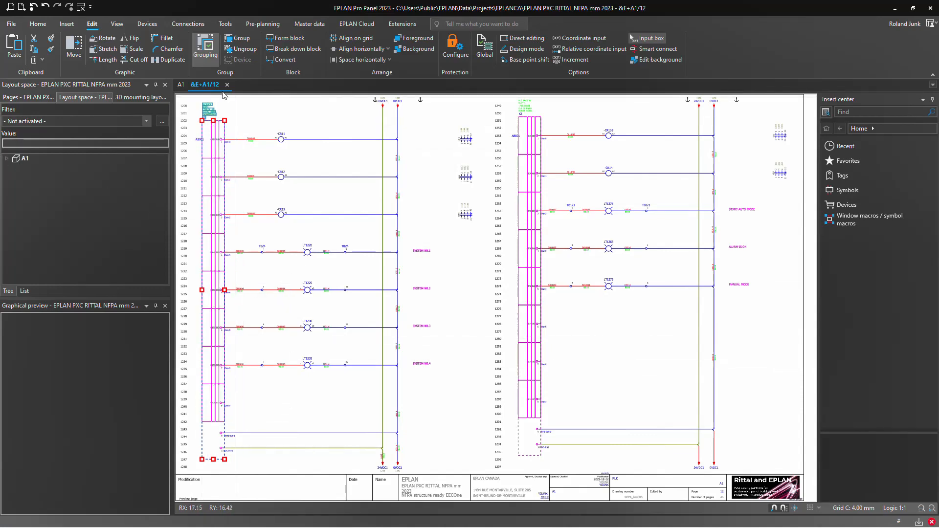
scroll(216, 130, up, 2)
scroll(216, 130, up, 3)
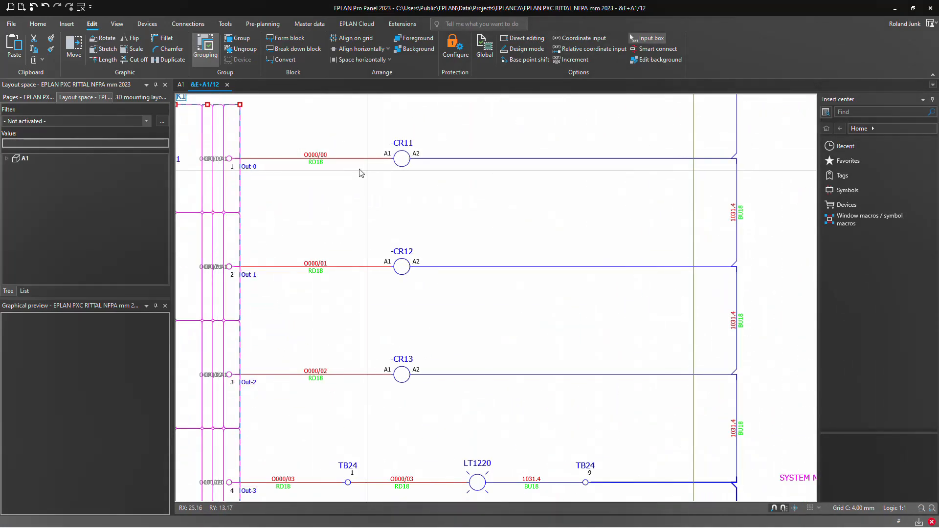
middle_drag(288, 132, 461, 162)
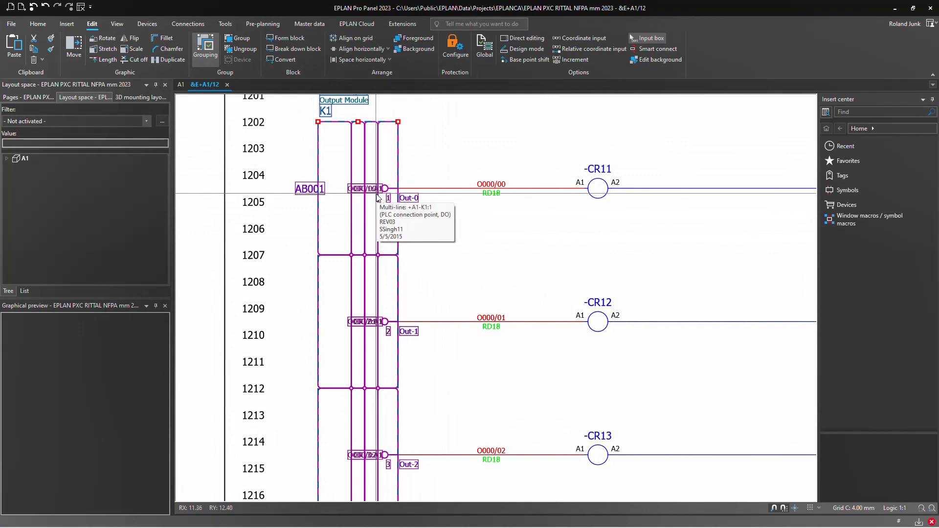
scroll(320, 201, down, 1)
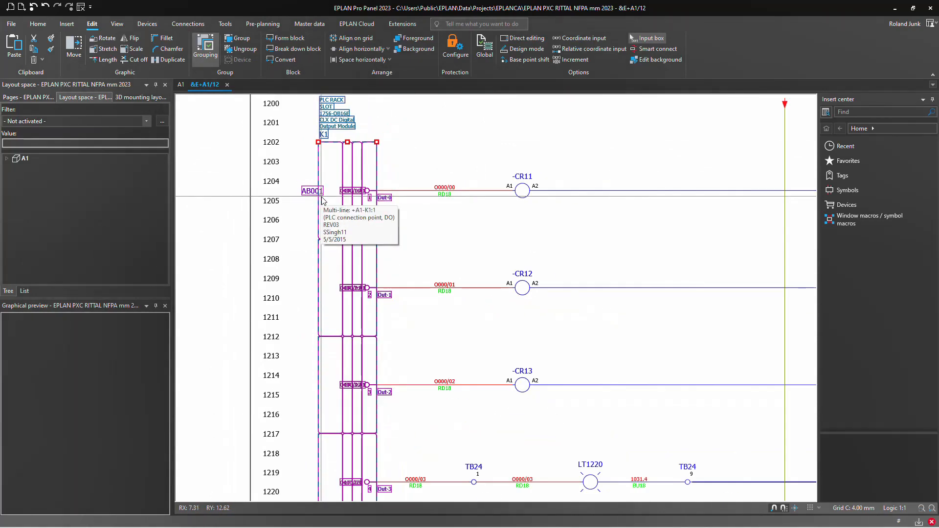
click(393, 200)
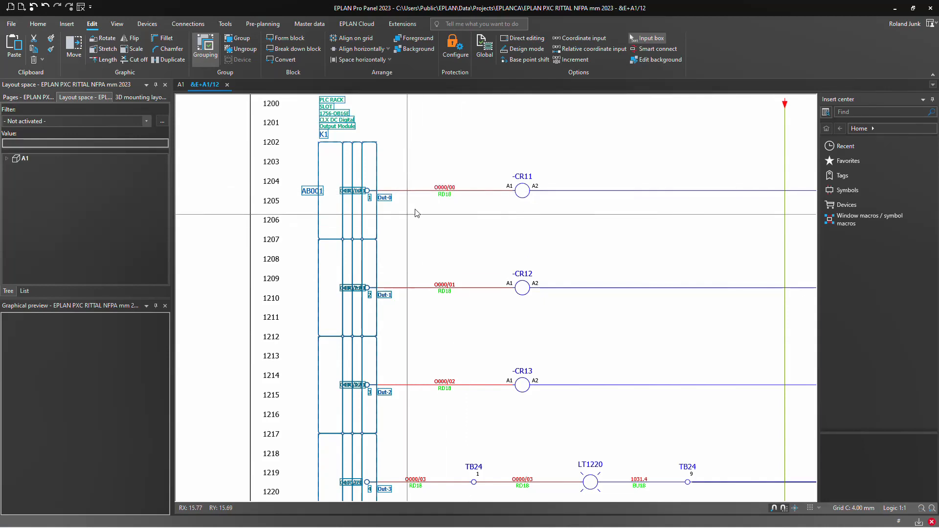
Check the properties of connection definition point O000/00 and examine the neighbouring K1 output connections.
double_click(444, 192)
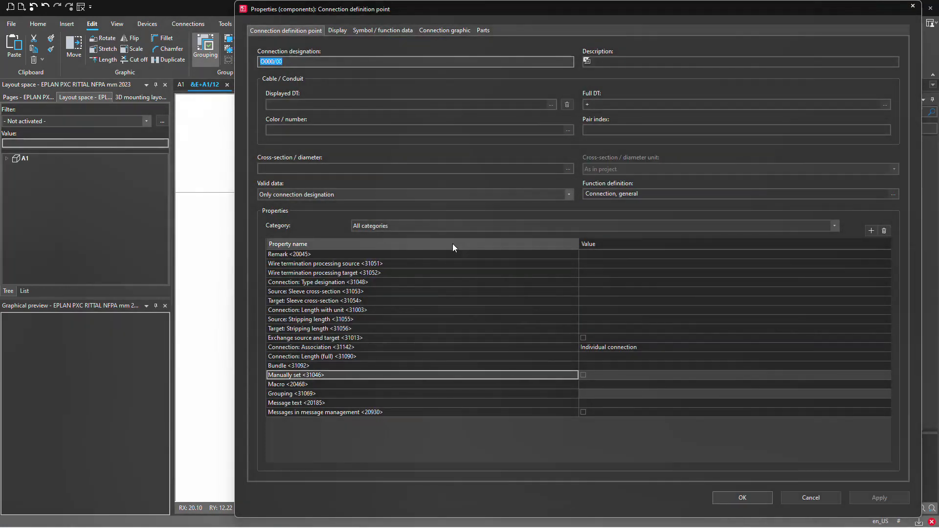
key(Escape)
scroll(442, 209, up, 2)
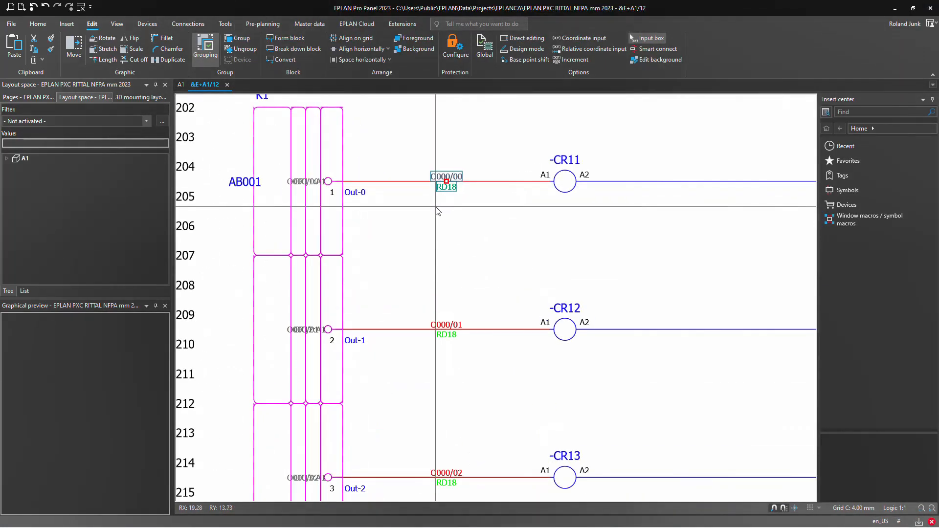
scroll(371, 168, down, 2)
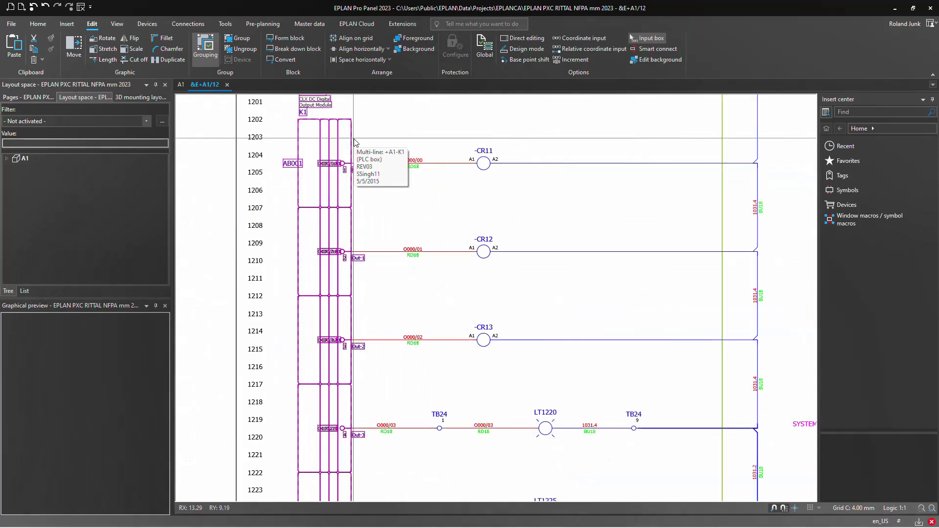
scroll(449, 209, down, 2)
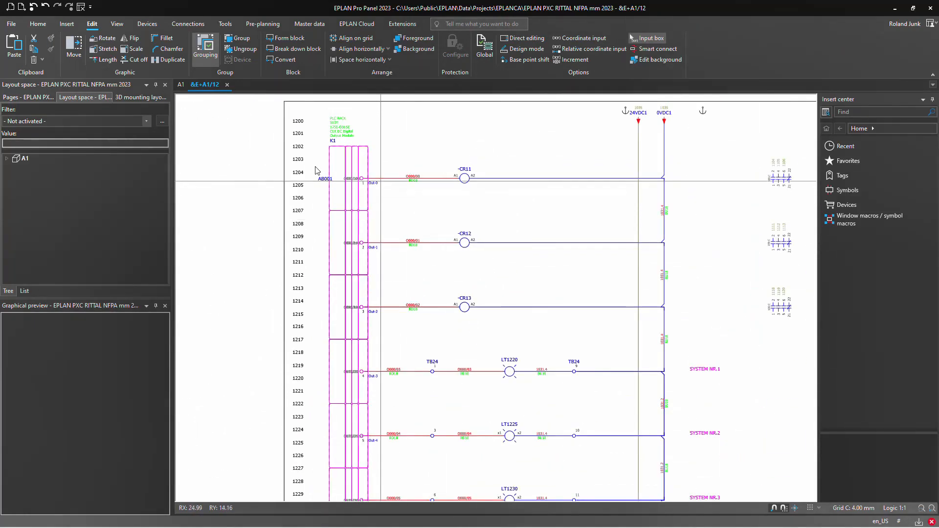
Return to layout space A1 and check wire duct D7's properties for a connection filter.
click(180, 85)
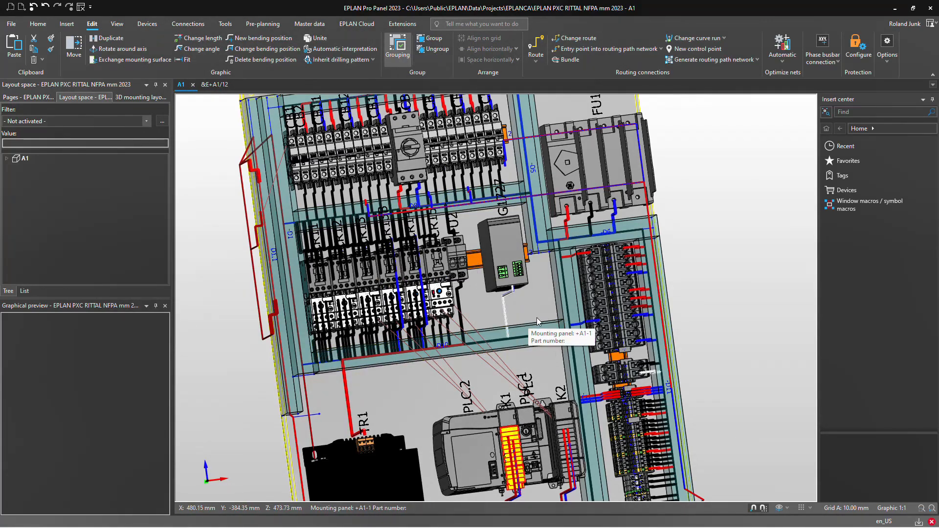
scroll(538, 322, down, 2)
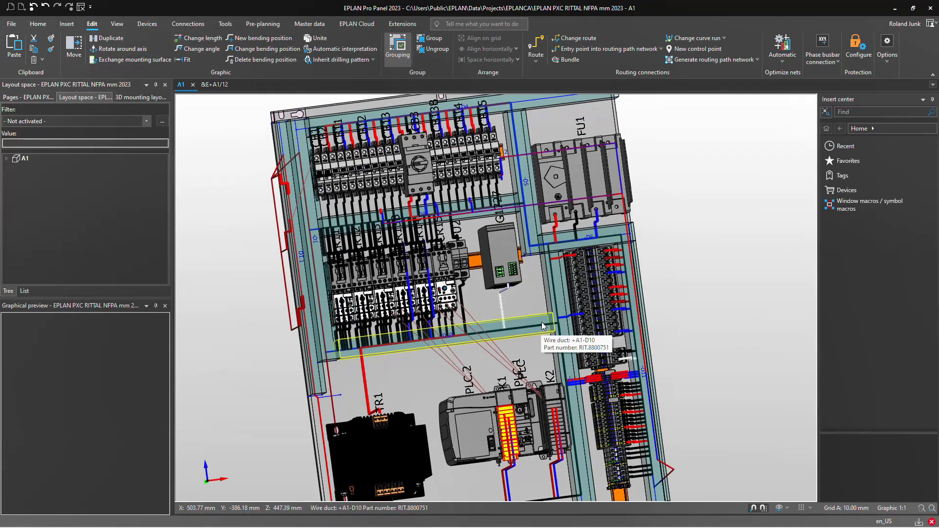
scroll(541, 321, up, 2)
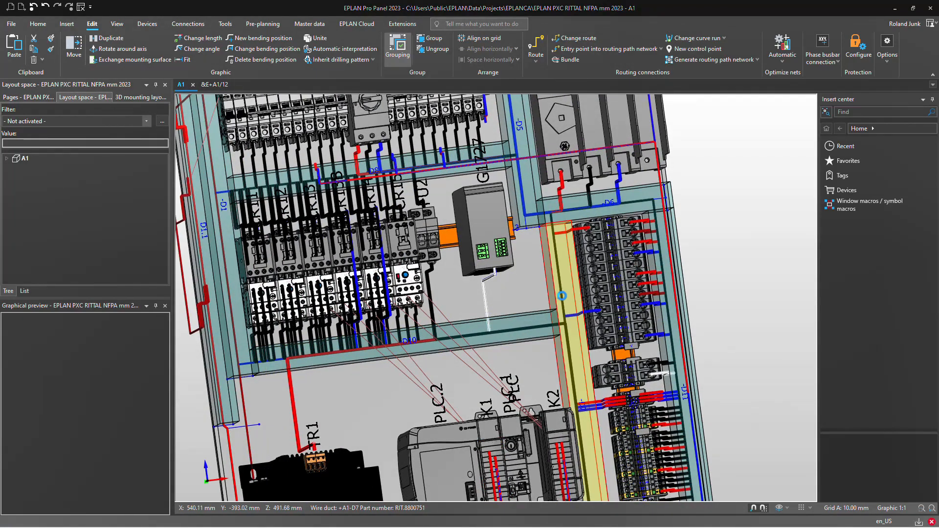
double_click(562, 295)
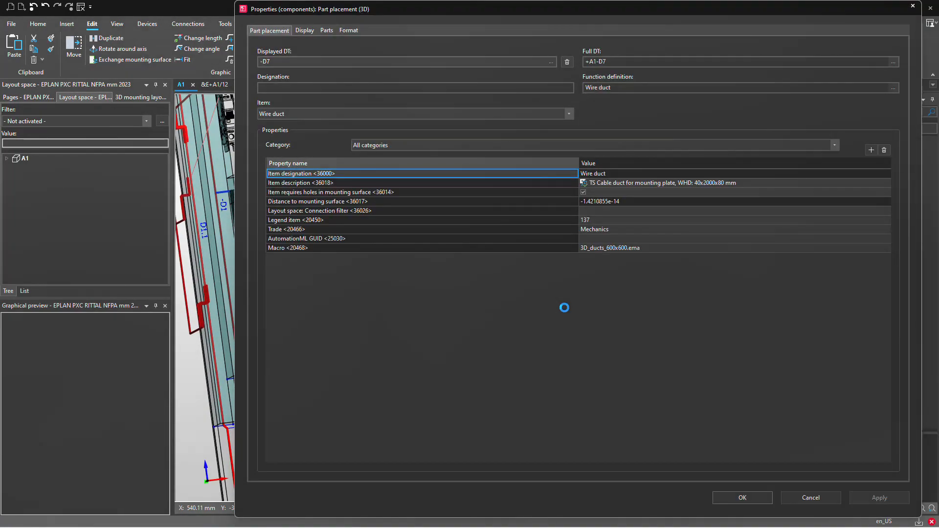
key(Escape)
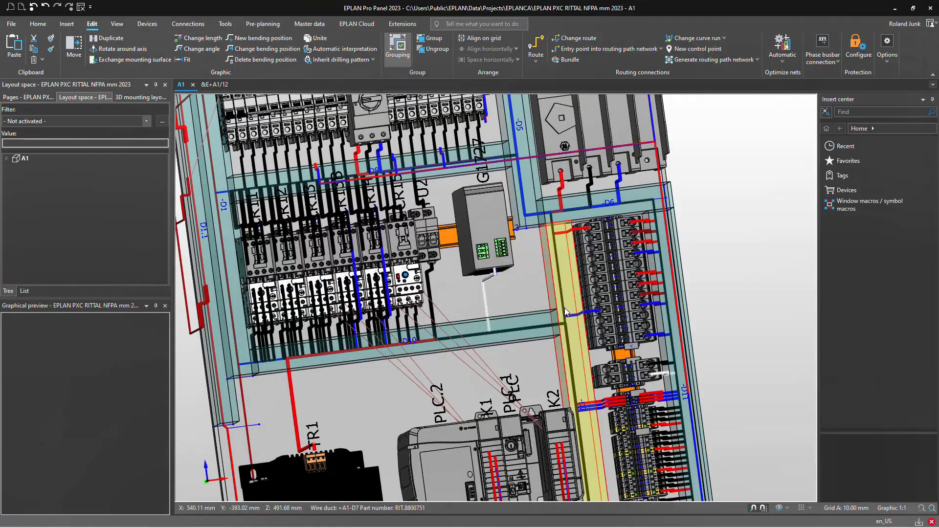
Deactivate the connection filter of wire duct D5 and apply the changed part placement properties.
double_click(532, 208)
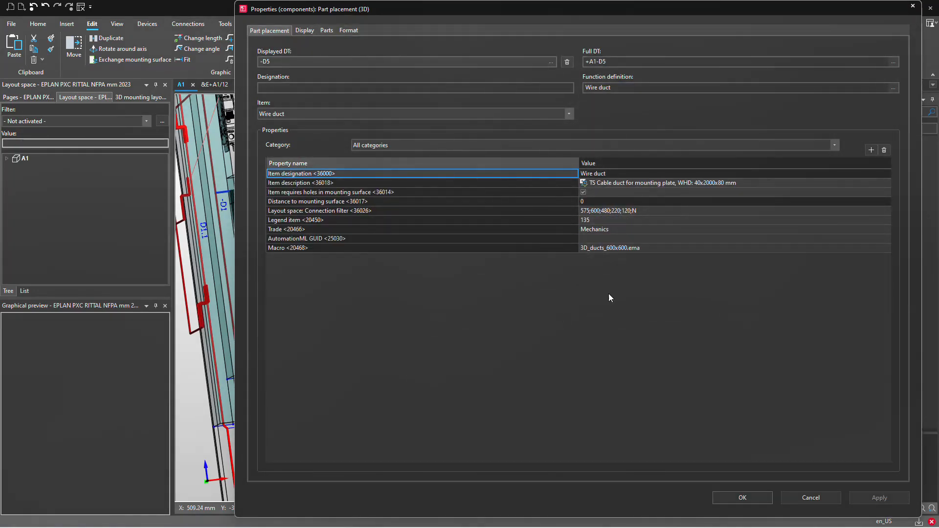
click(887, 210)
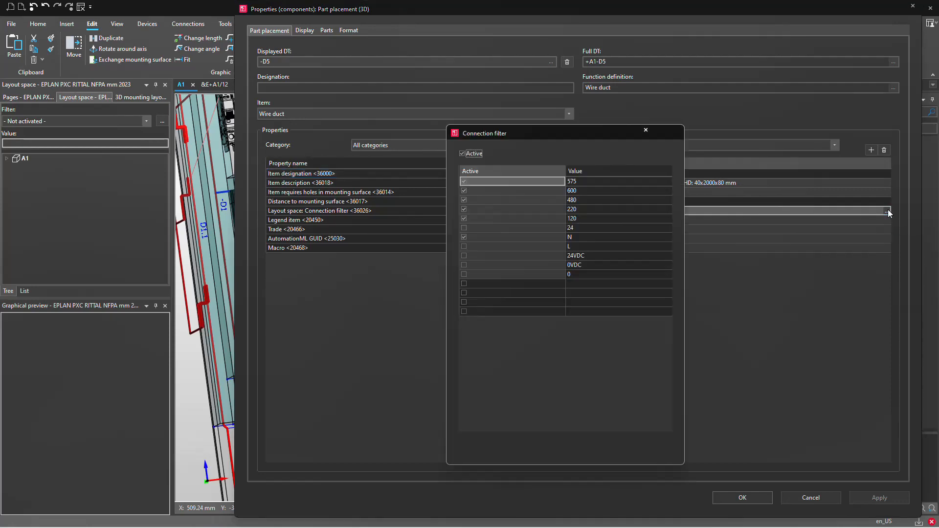
click(471, 154)
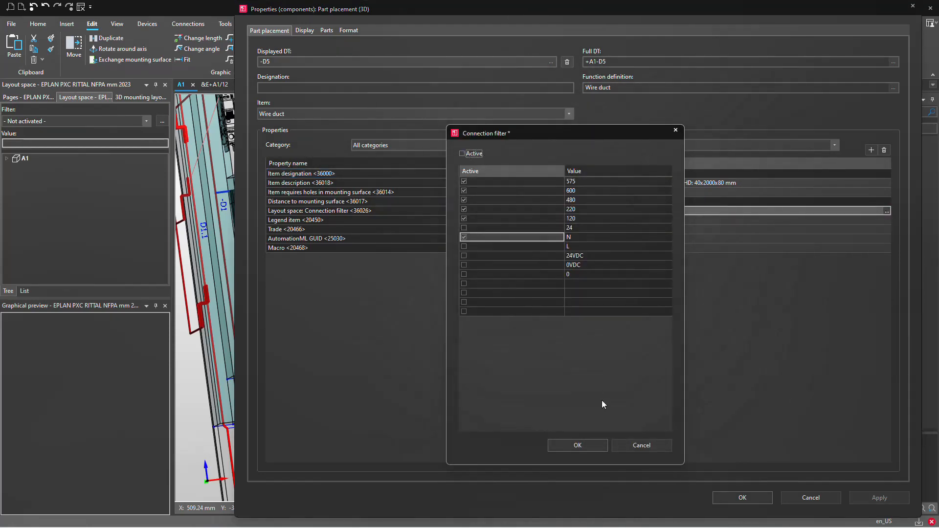
click(589, 445)
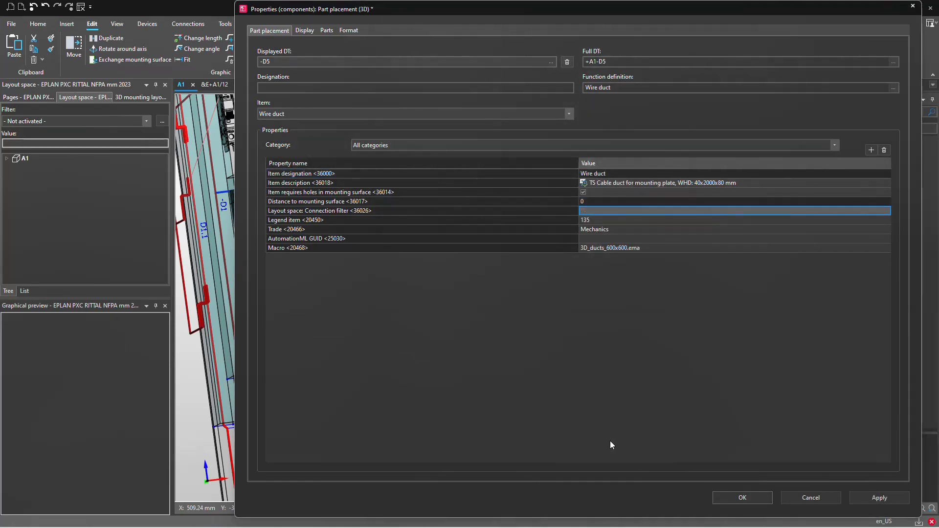
click(761, 502)
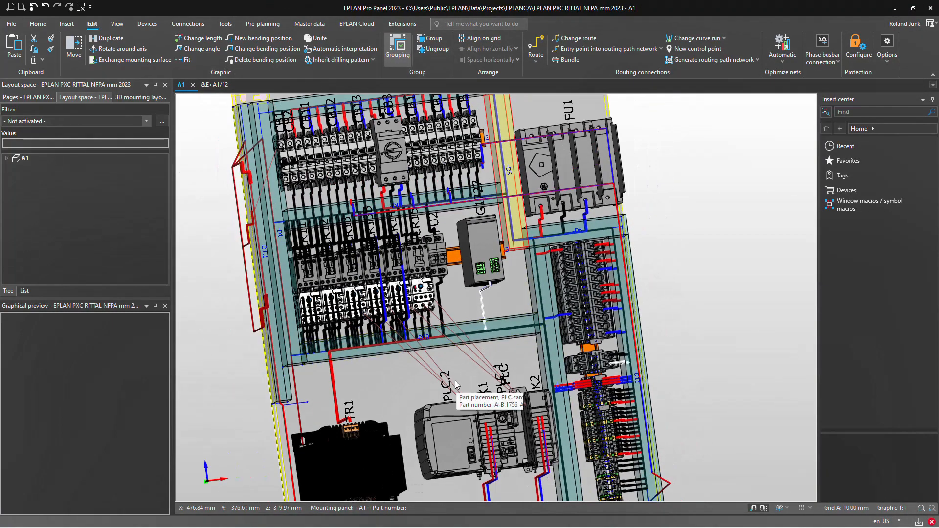
Reroute the connections of the PLC modules, then those of the devices and wire ducts in the upper part of the panel.
scroll(455, 381, down, 1)
drag(404, 385, 544, 476)
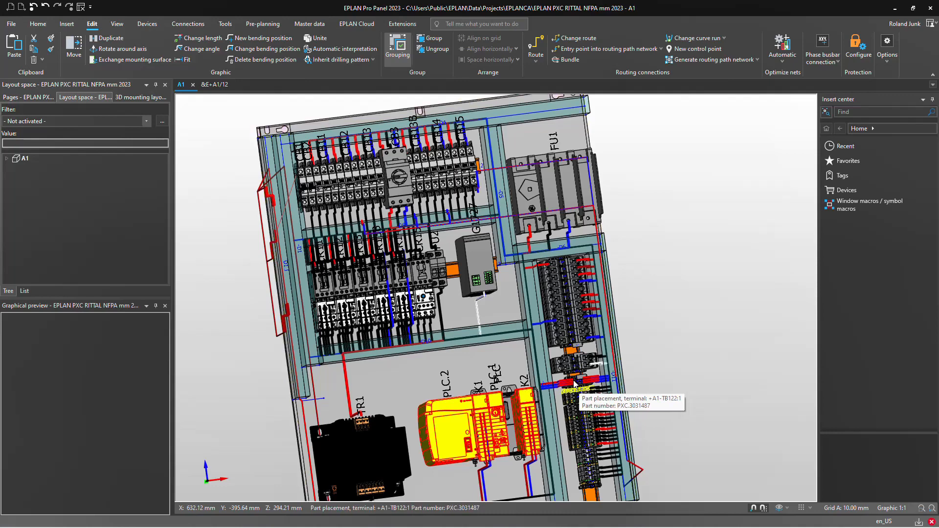
drag(231, 121, 665, 410)
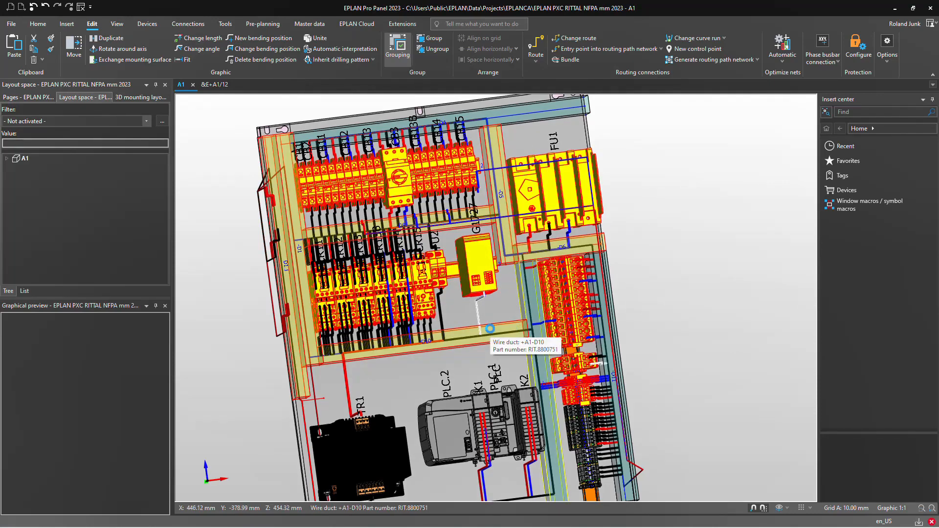
Export the project's wiring data for EPLAN Smart Wiring to C:\SmartWiring Data, overwriting EPLAN PXC RITTAL NFPA mm 2023.epdz.
click(42, 97)
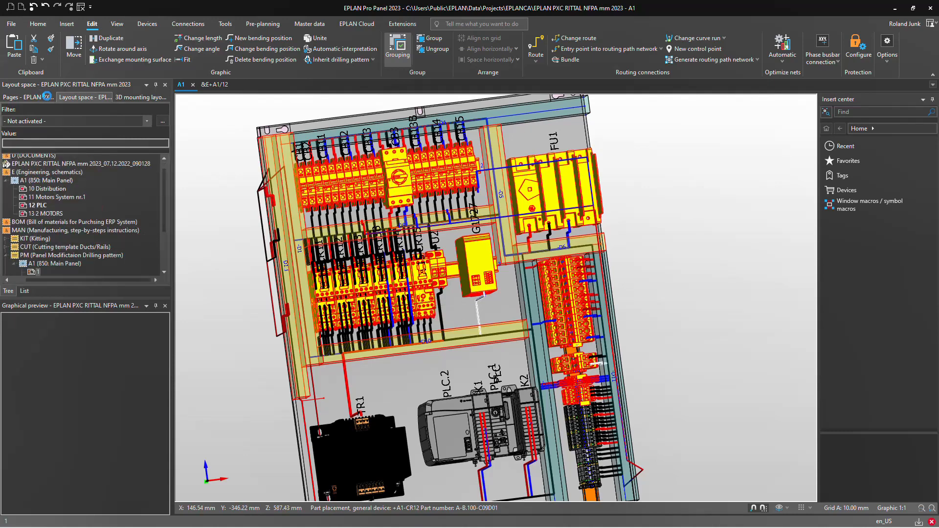
click(12, 24)
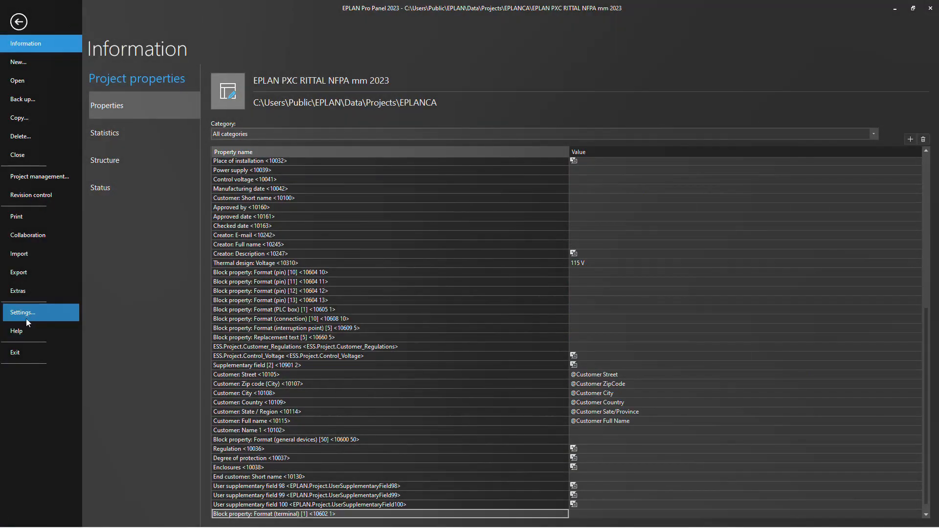
click(34, 272)
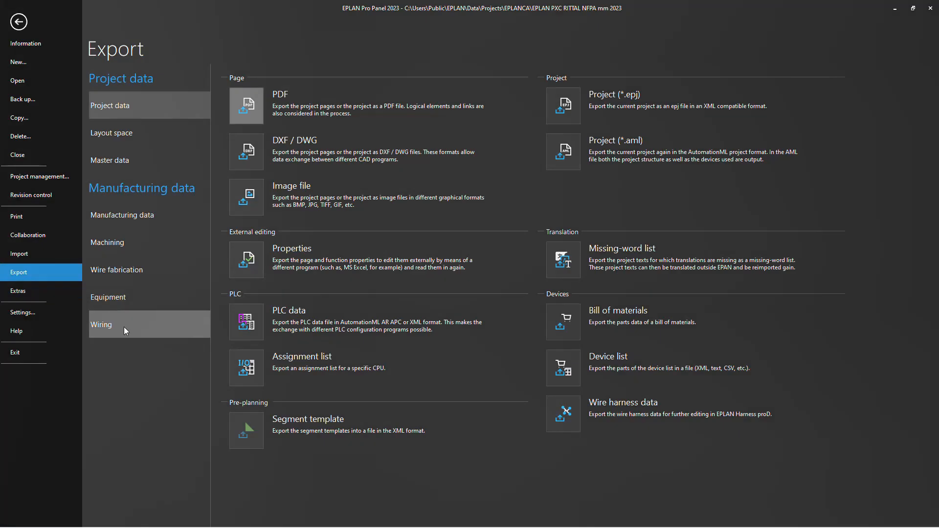
click(124, 325)
click(246, 106)
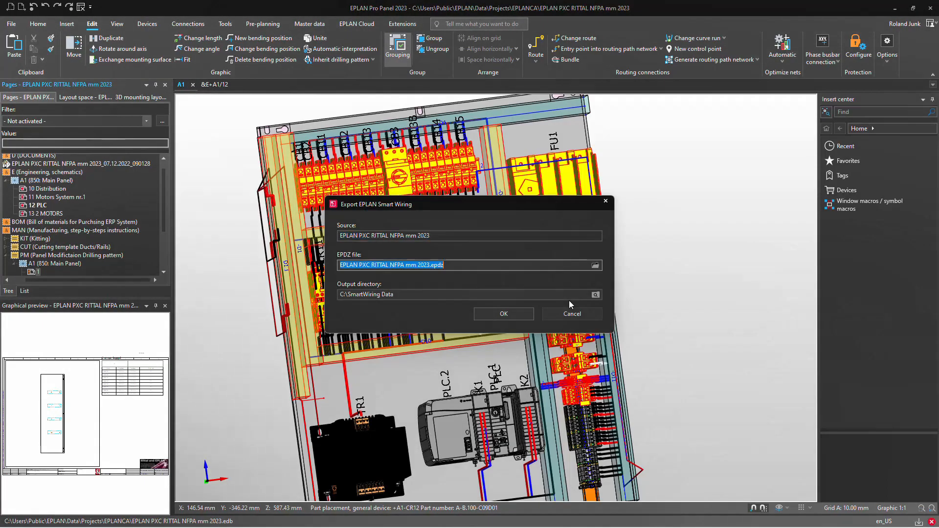
click(497, 314)
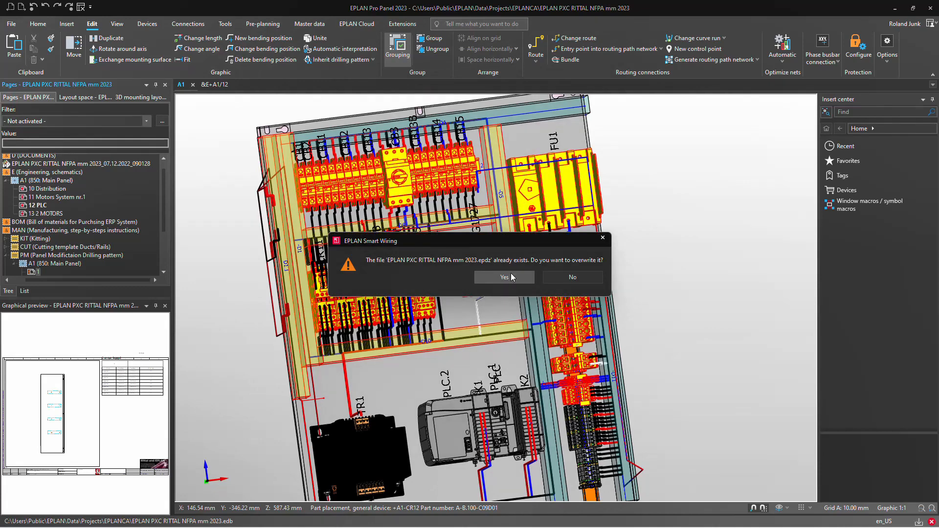
click(511, 275)
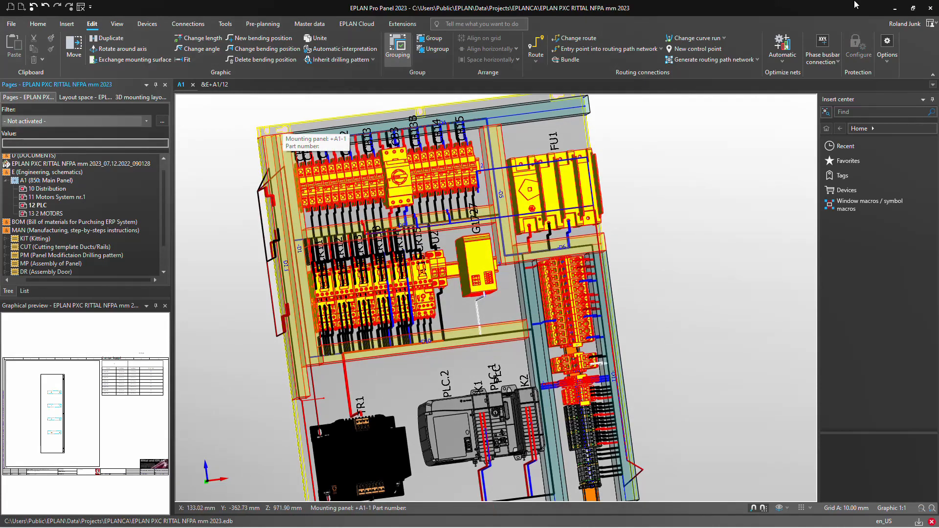
Switch to EPLAN Smart Wiring in the browser and update the project from EPLAN PXC RITTAL NFPA mm 2023.epdz after reviewing the changes.
click(895, 9)
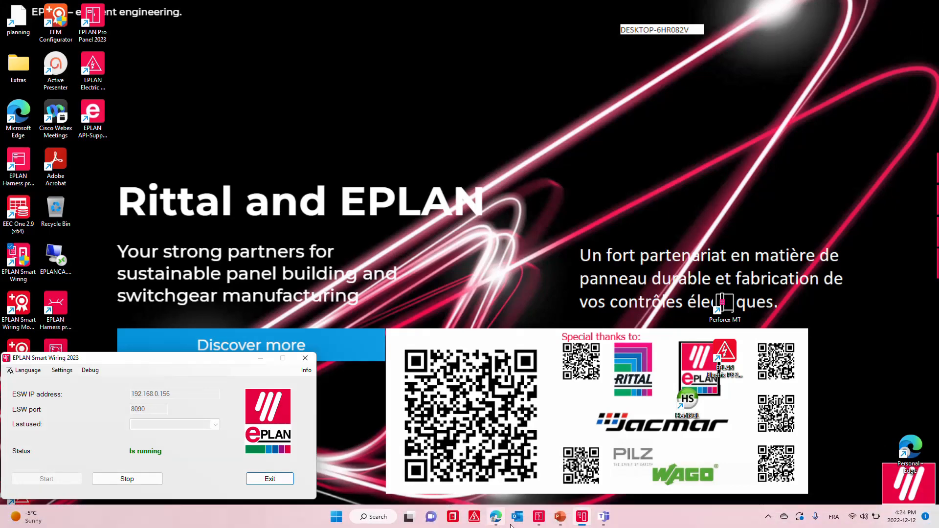
click(495, 516)
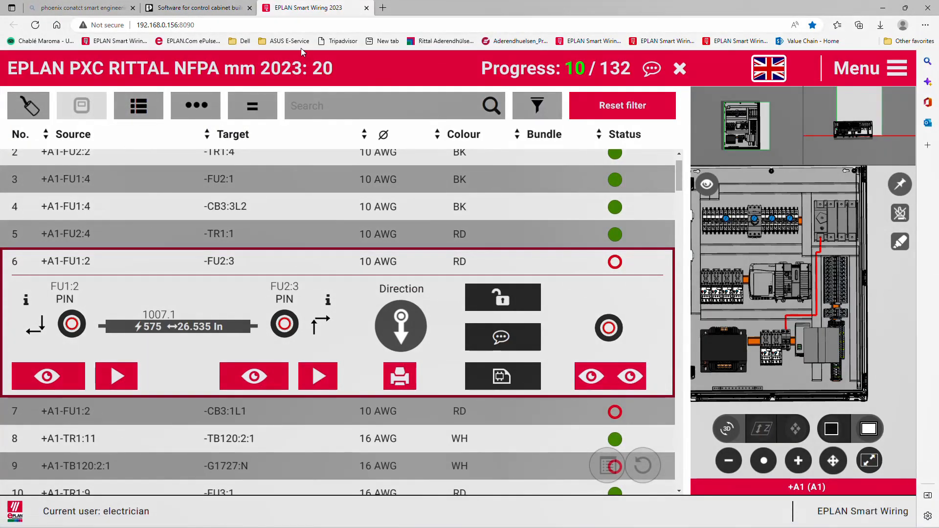
click(892, 77)
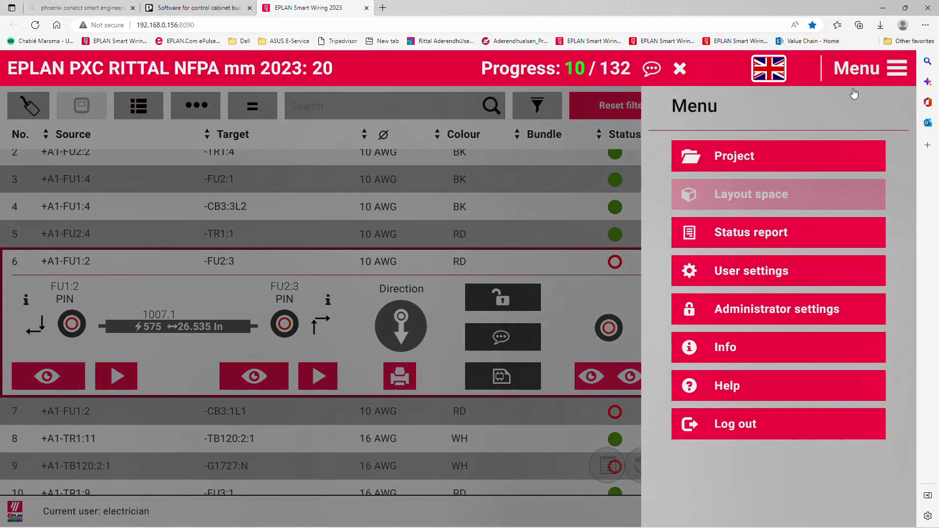
click(714, 164)
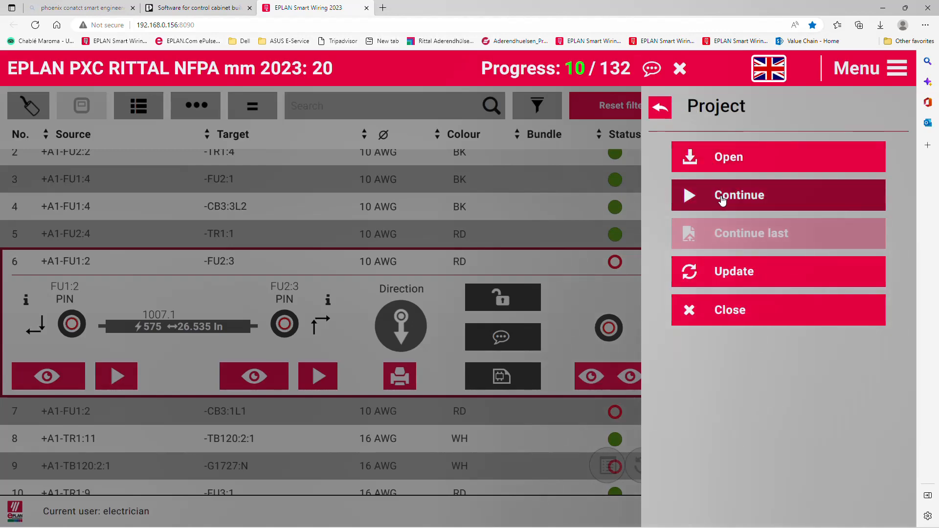
click(724, 270)
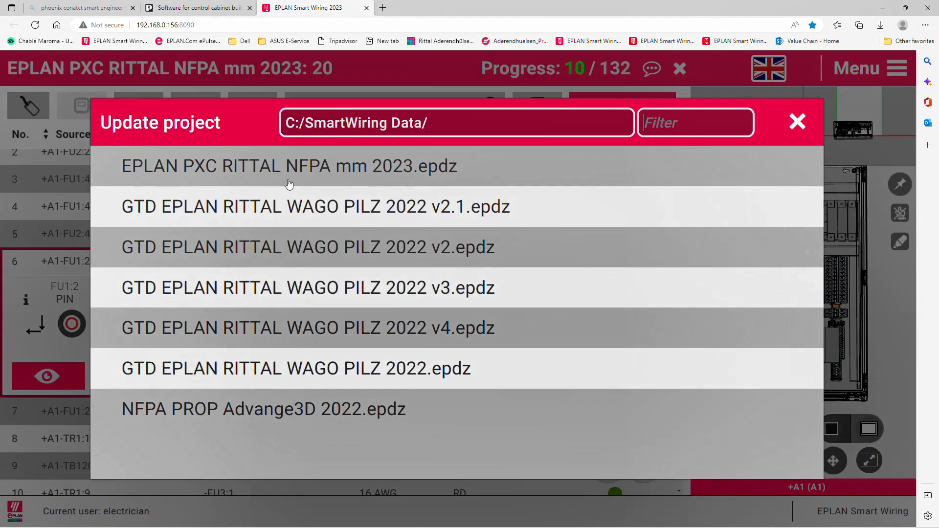
click(310, 176)
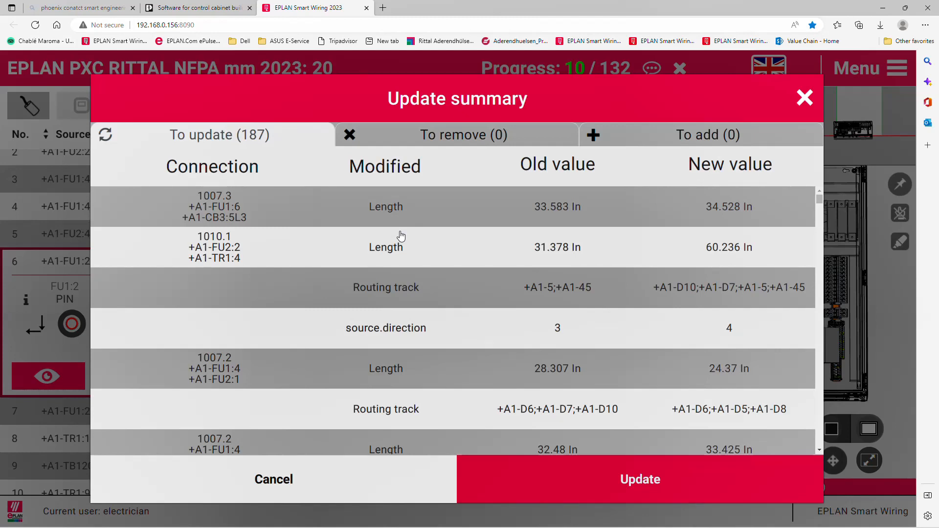
scroll(375, 241, down, 5)
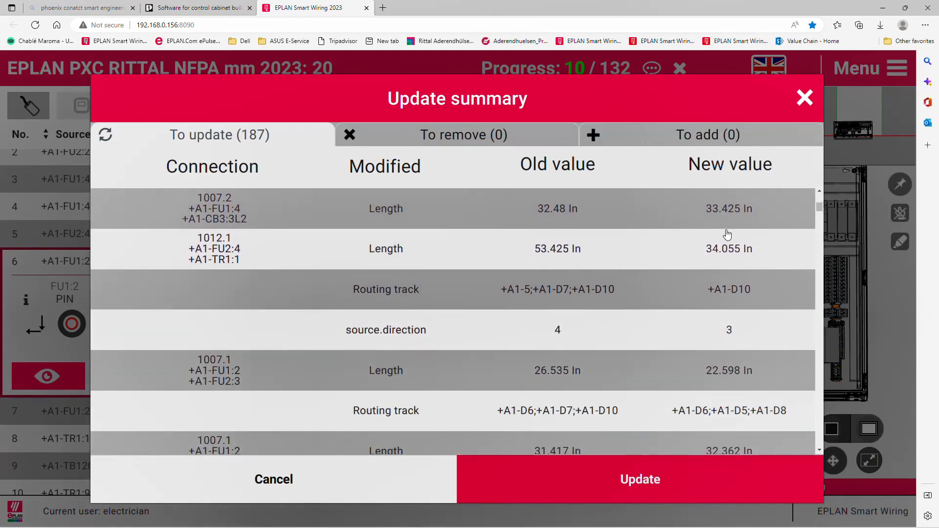
click(645, 479)
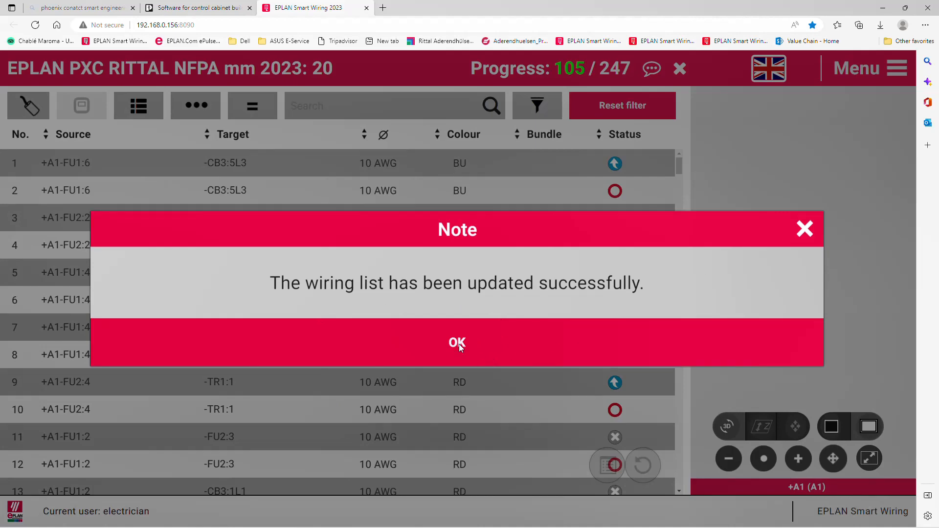
click(803, 228)
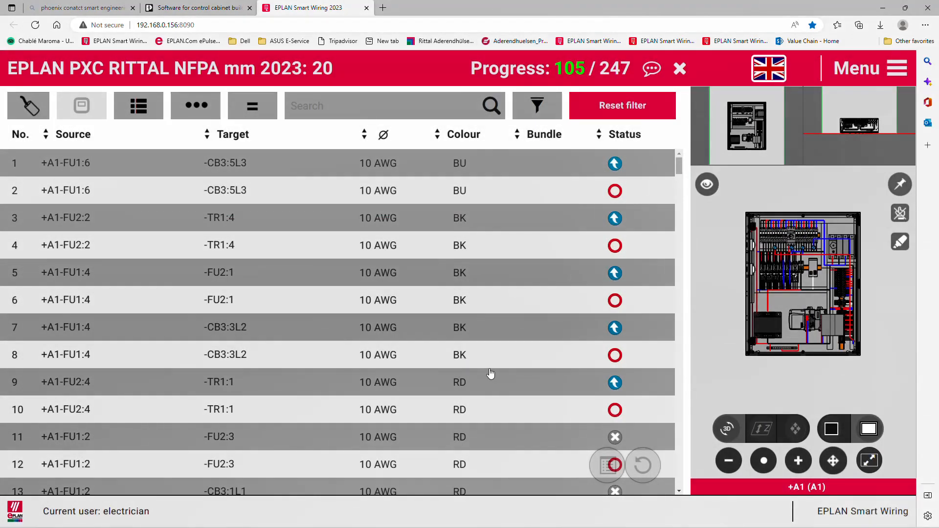
Sort the wiring list by status and filter it to connections with the status To be uninstalled.
click(611, 139)
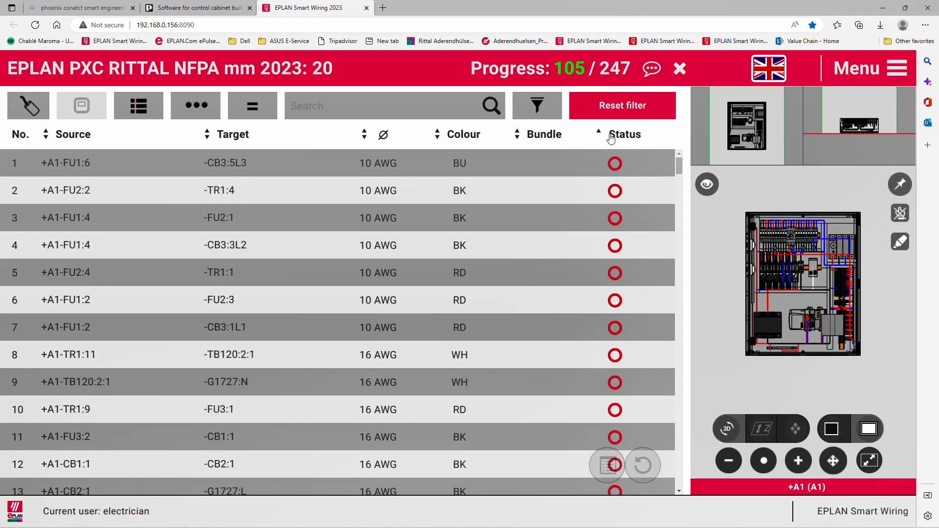
click(611, 140)
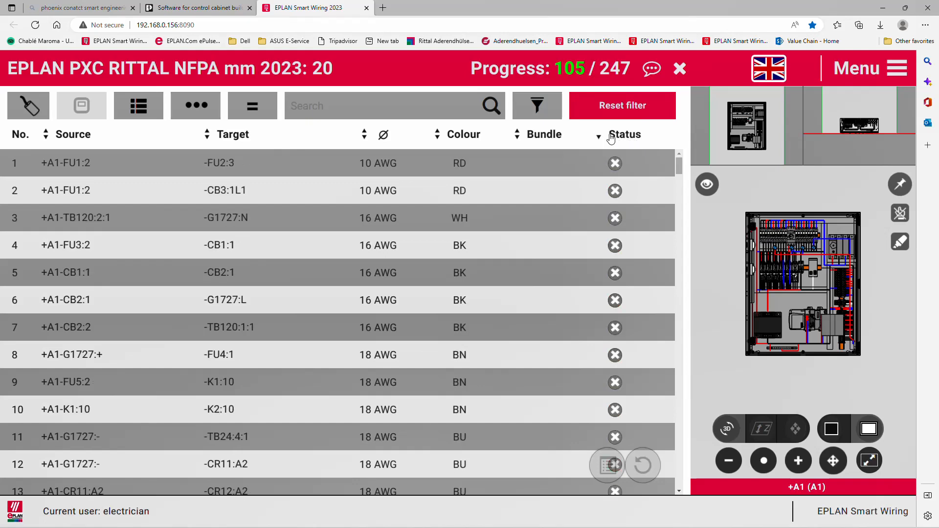
click(540, 110)
click(627, 139)
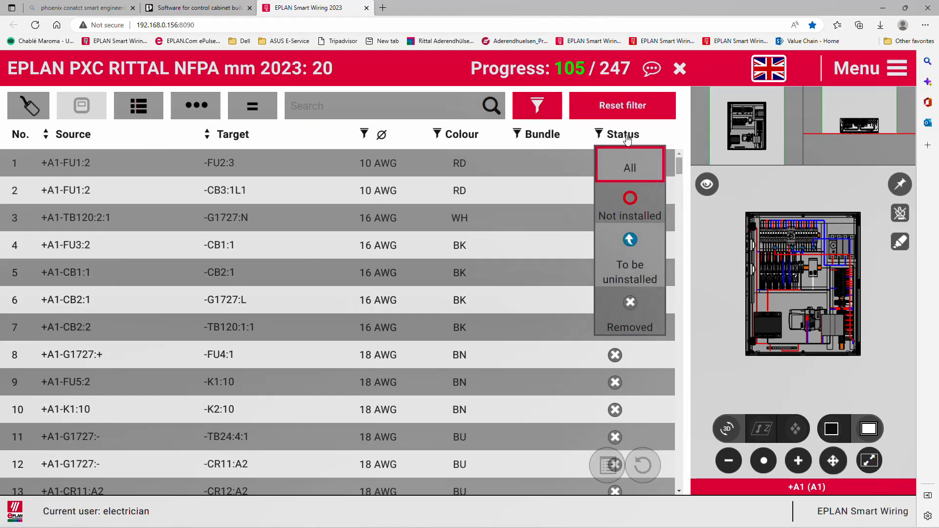
click(629, 264)
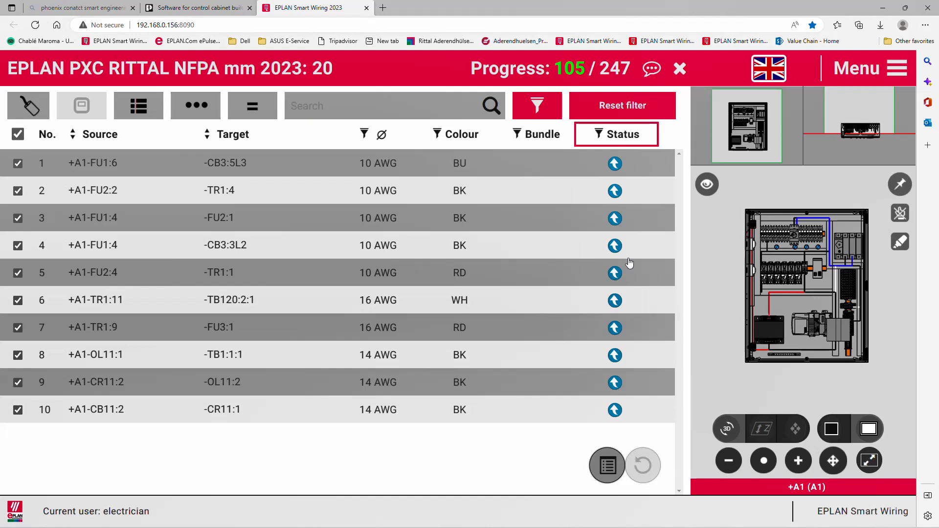
Mark both ends of the connection from FU1:6 to CB3:5L3 as removed.
click(250, 166)
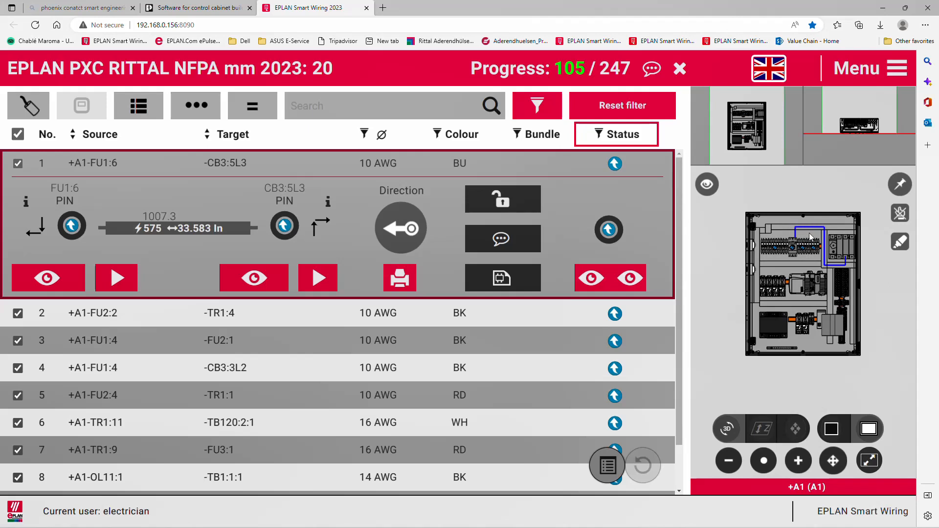
click(72, 225)
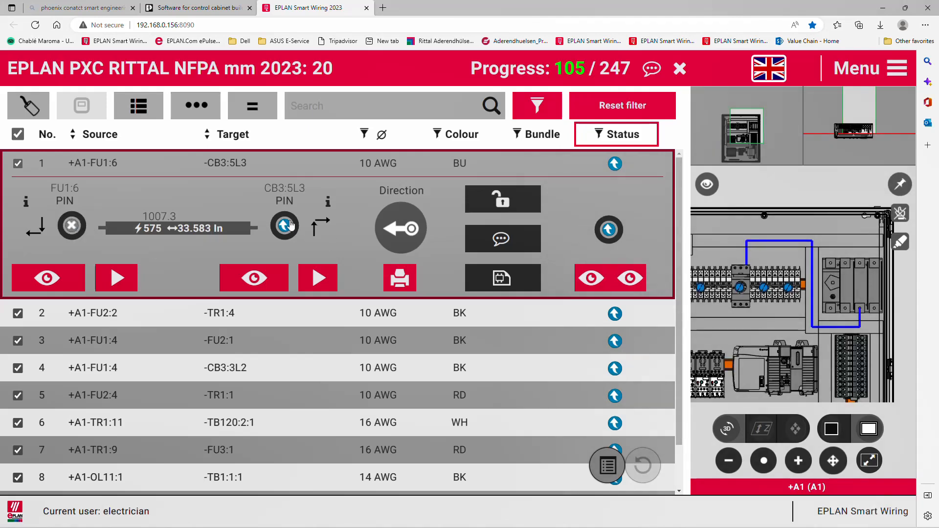
click(285, 226)
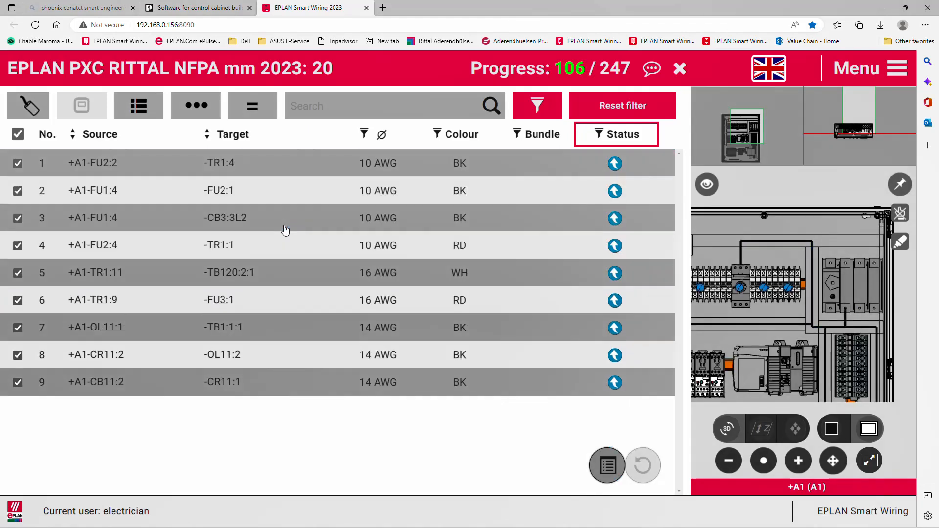
Mark the connections FU2:2 to TR1:4 and FU1:4 to FU2:1 as removed.
click(617, 167)
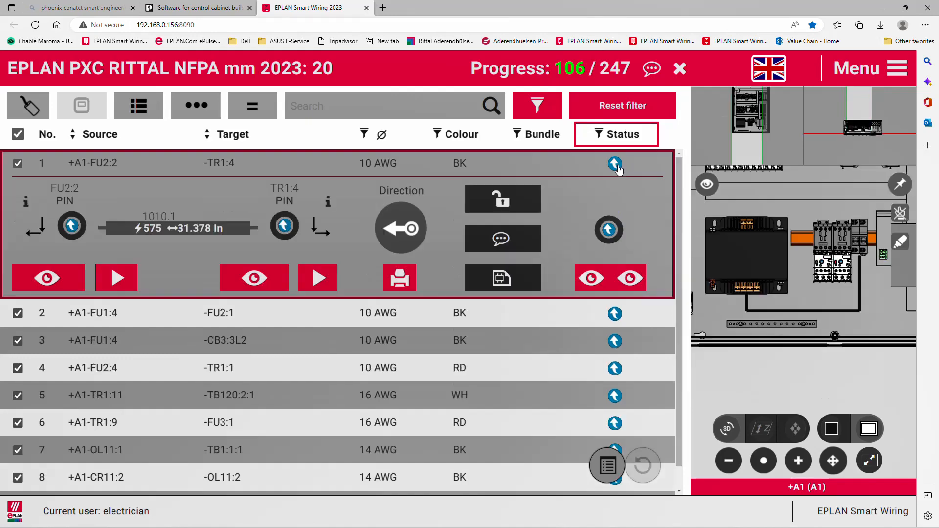
click(609, 231)
click(615, 173)
click(614, 231)
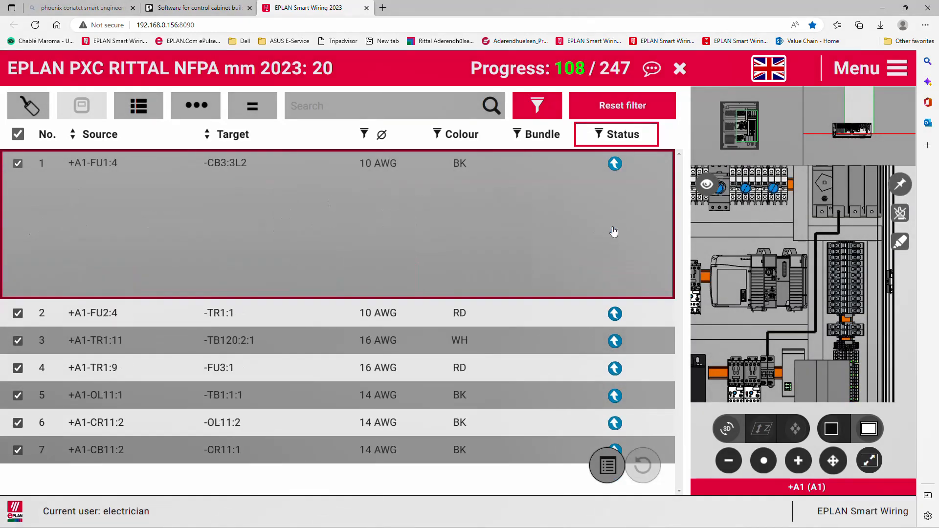
Mark the connections FU1:4 to CB3:3L2, FU2:4 to TR1:1 and TR1:11 to TB120:2:1 as removed.
click(612, 171)
click(615, 168)
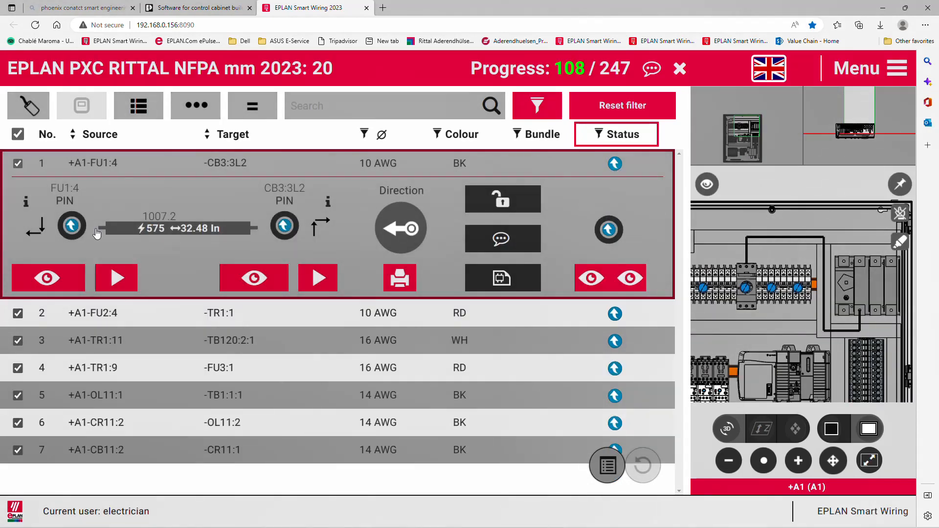
click(615, 163)
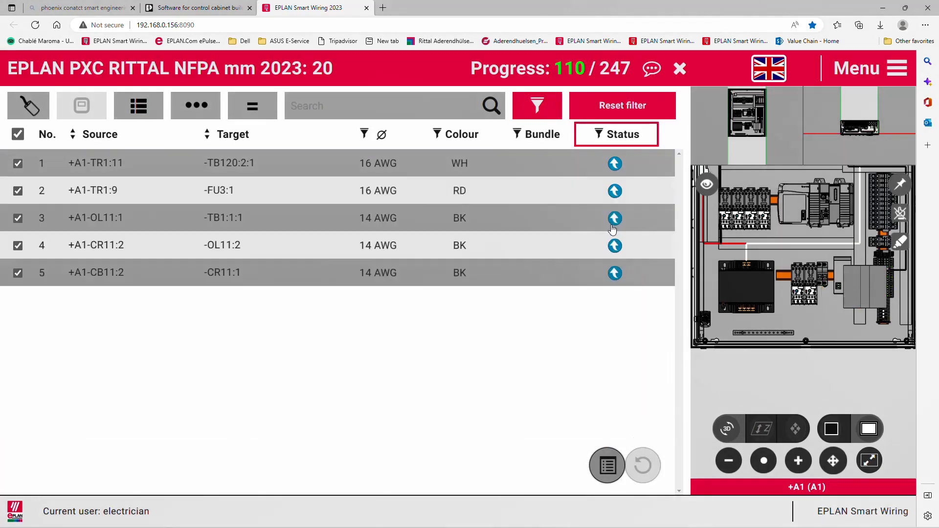
click(614, 165)
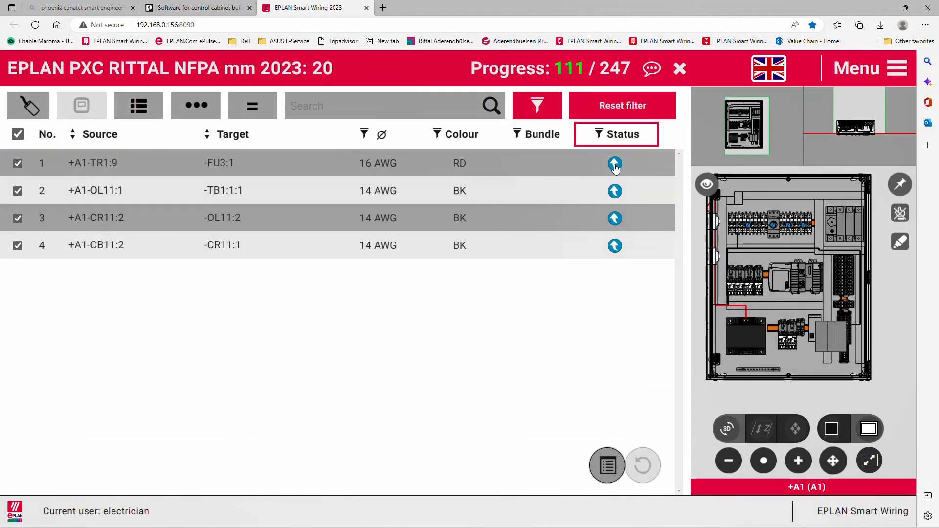
Mark the connections TR1:9 to FU3:1, OL11:1 to TB1:1:1, CR11:2 to OL11:2 and CB11:2 to CR11:1 as removed.
click(614, 163)
click(613, 164)
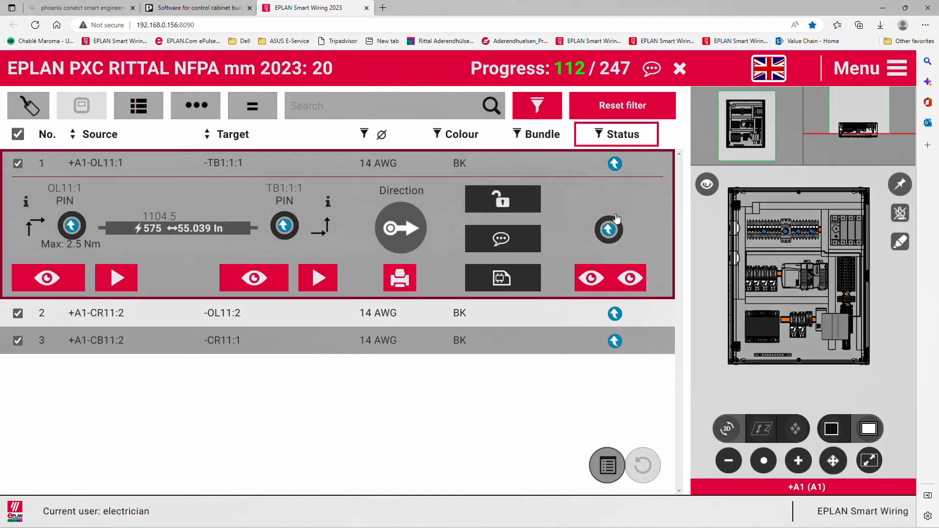
click(615, 164)
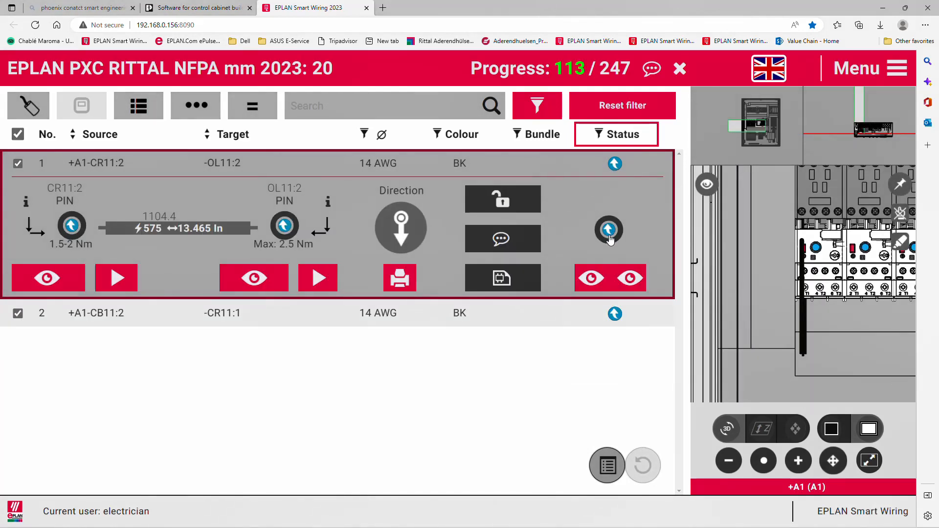
click(608, 229)
click(615, 164)
click(609, 229)
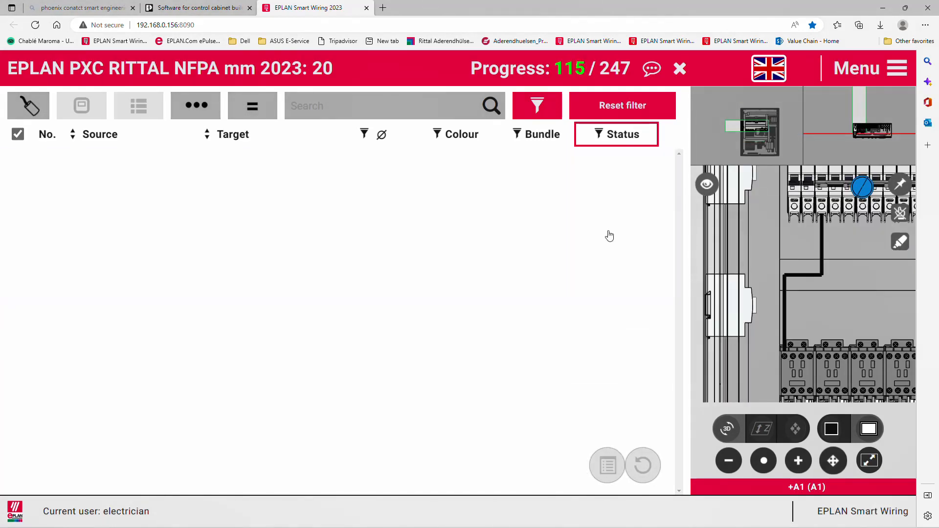
Filter the wiring list to connections with the status Not installed and load the layout space +A1 (A1).
click(537, 105)
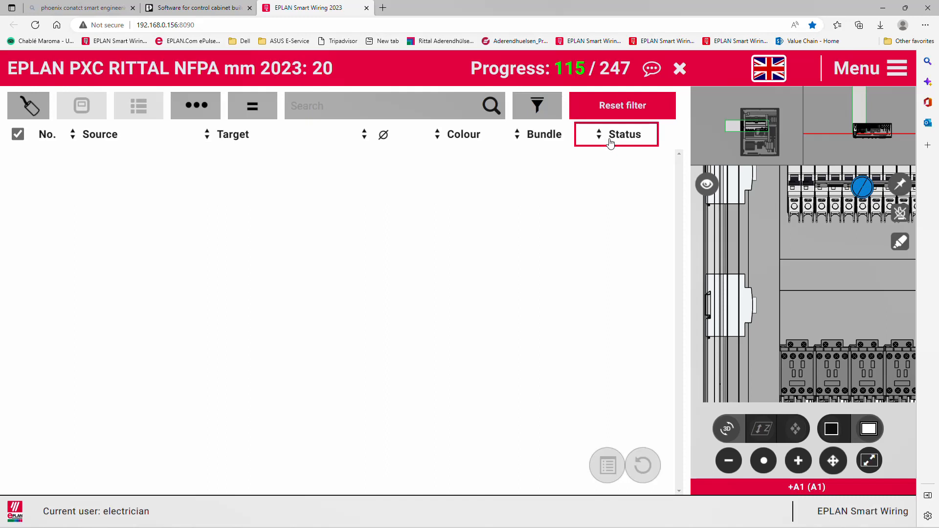
click(544, 103)
click(619, 135)
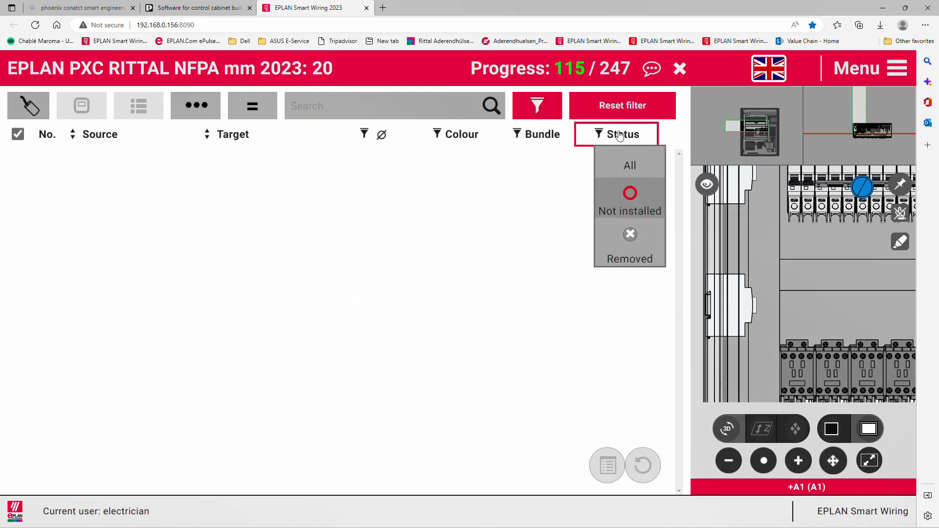
click(630, 197)
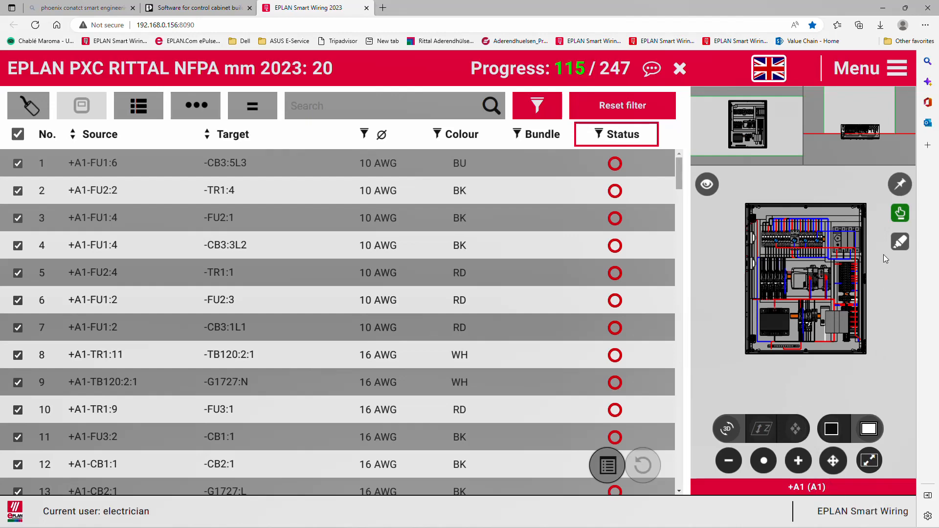
click(804, 488)
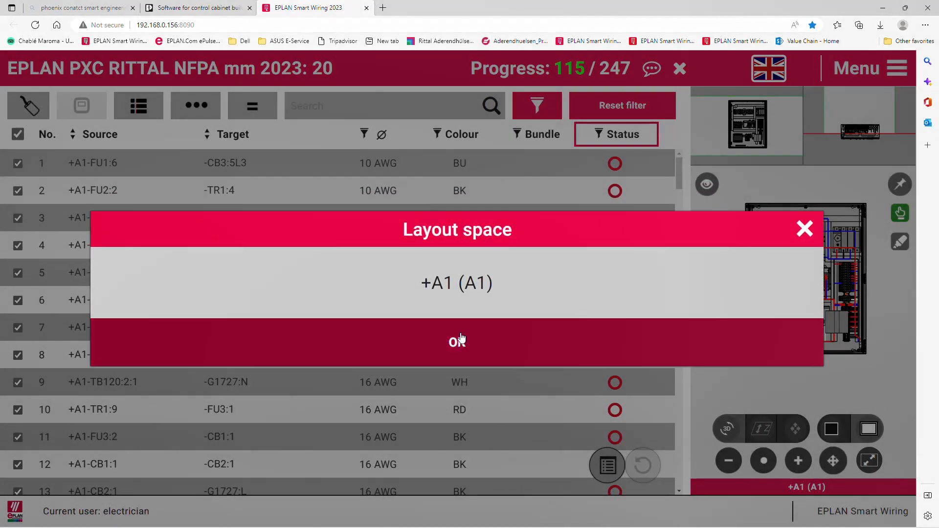
click(460, 342)
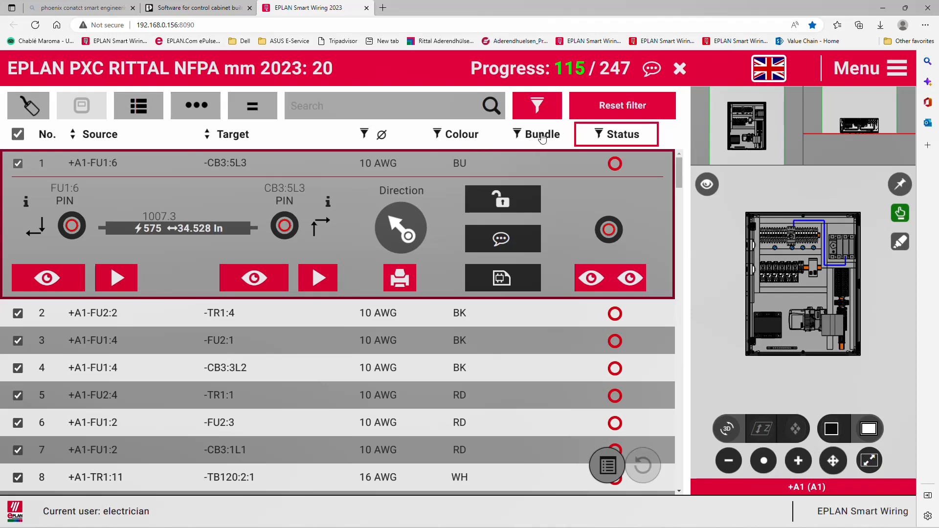
Filter the wiring list to 10 AWG connections and search it for "tr".
click(547, 136)
click(464, 136)
click(380, 134)
click(392, 213)
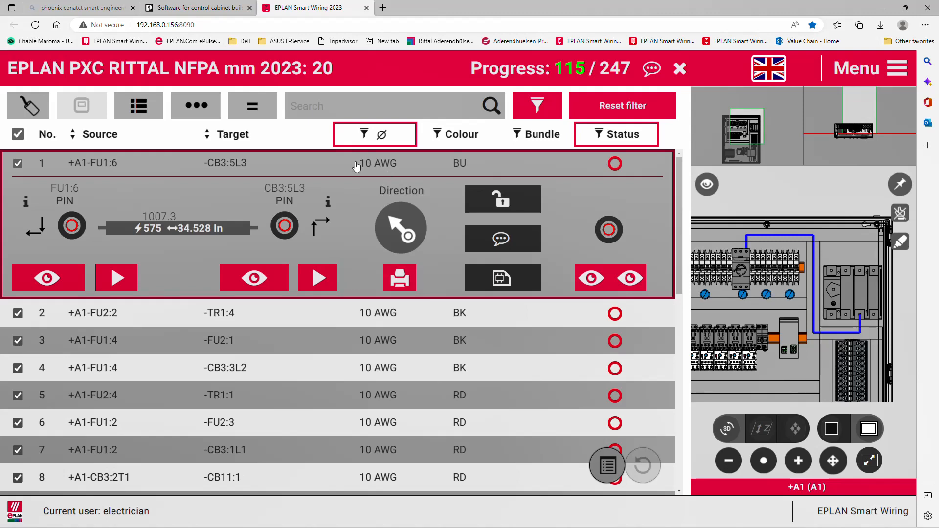
click(361, 116)
text(tr)
click(491, 105)
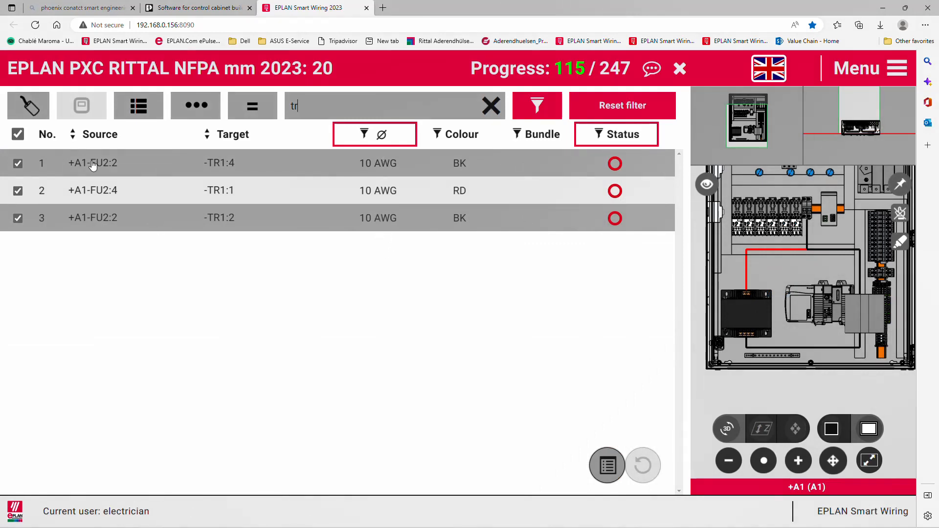
Mark the FU2:2 end of the connection to TR1:4 as installed and set the status filter to All.
click(141, 166)
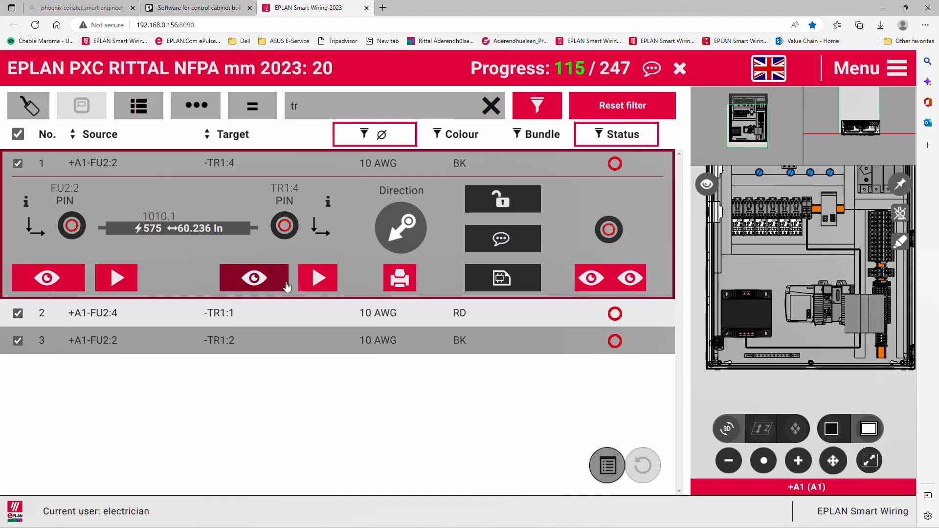
click(71, 225)
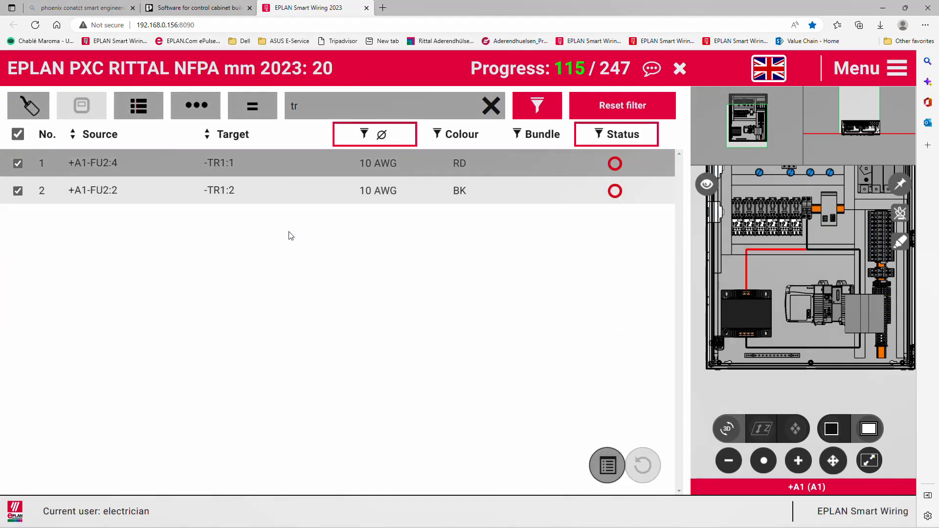
click(98, 169)
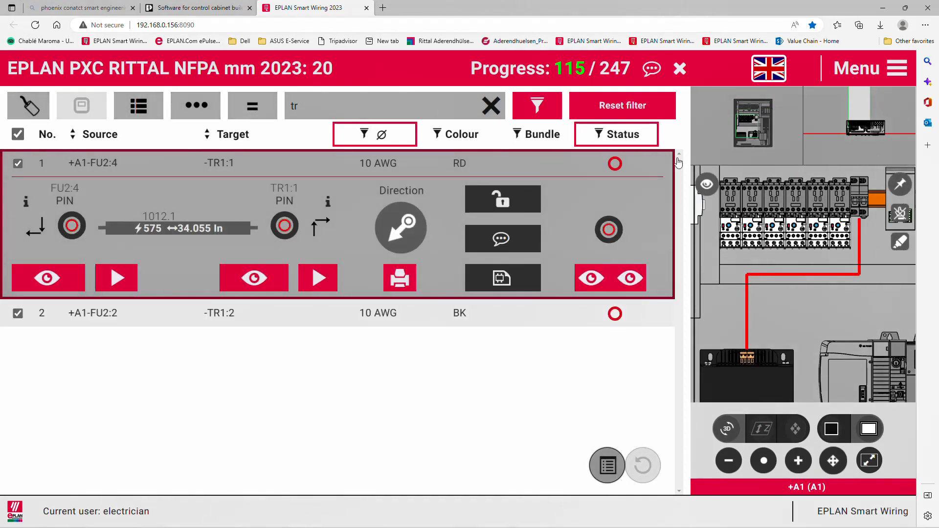
click(609, 137)
click(623, 163)
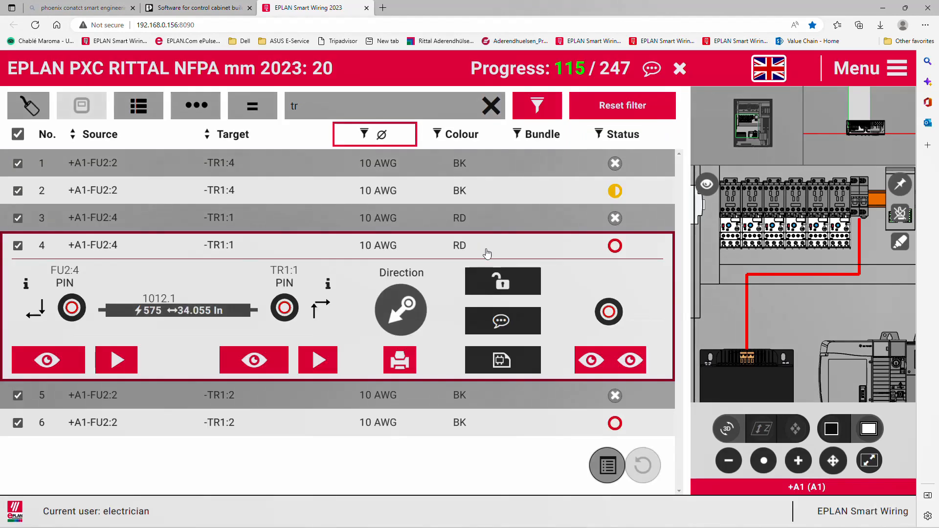
Mark the TR1:4 end and both ends of the connections FU2:4 to TR1:1 and FU2:2 to TR1:2 as installed.
click(262, 202)
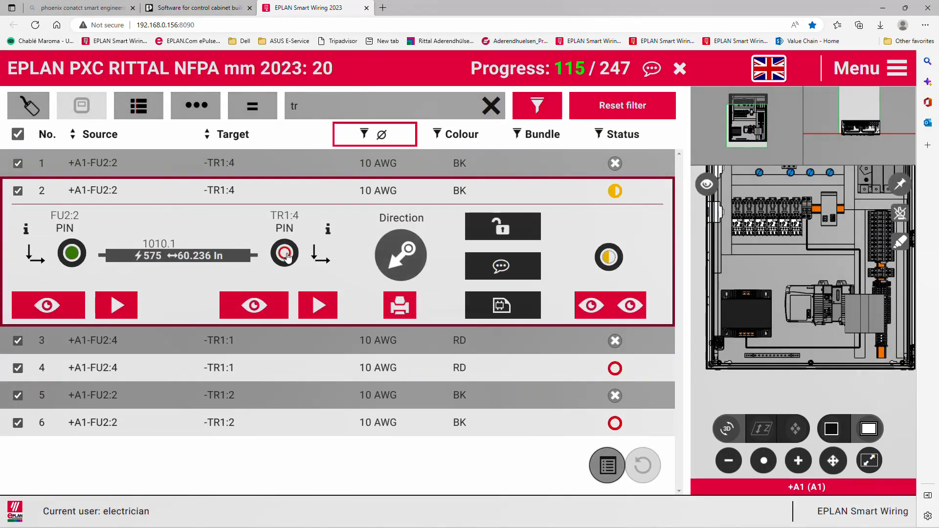
click(283, 254)
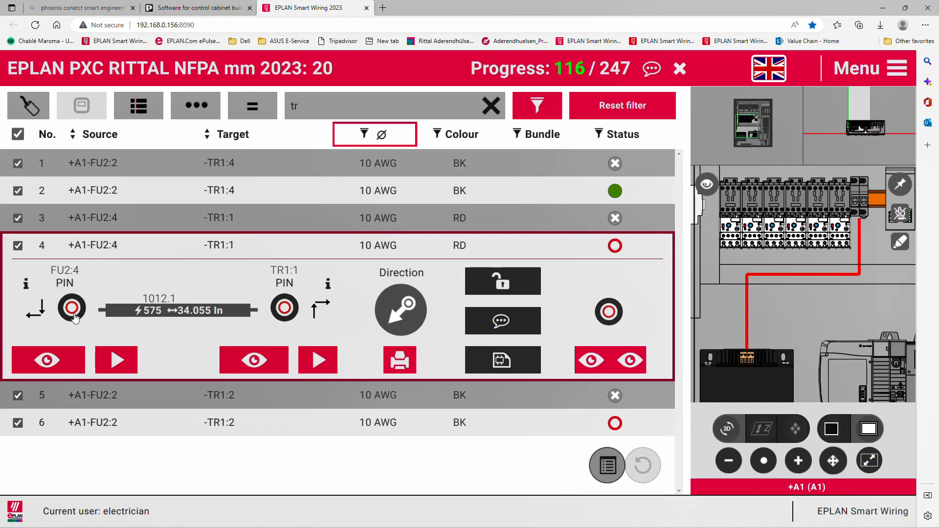
click(71, 309)
click(285, 307)
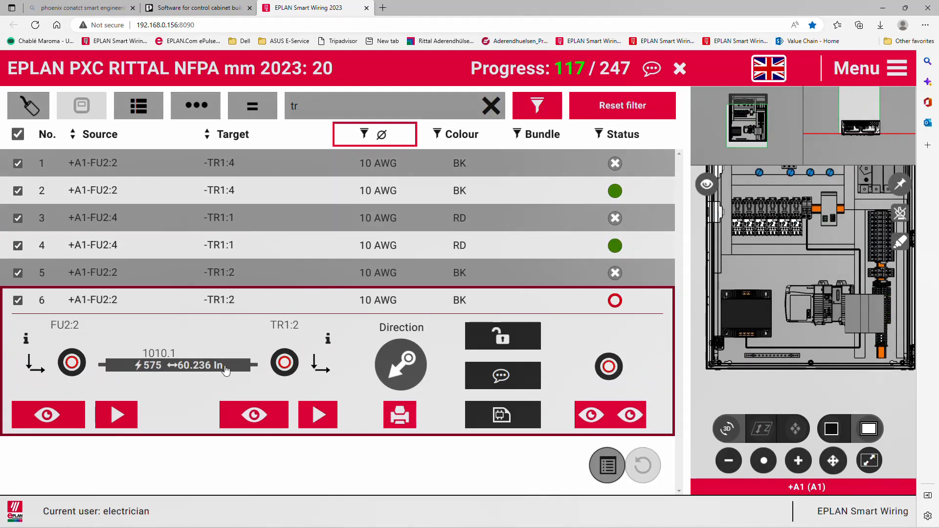
click(74, 365)
click(285, 363)
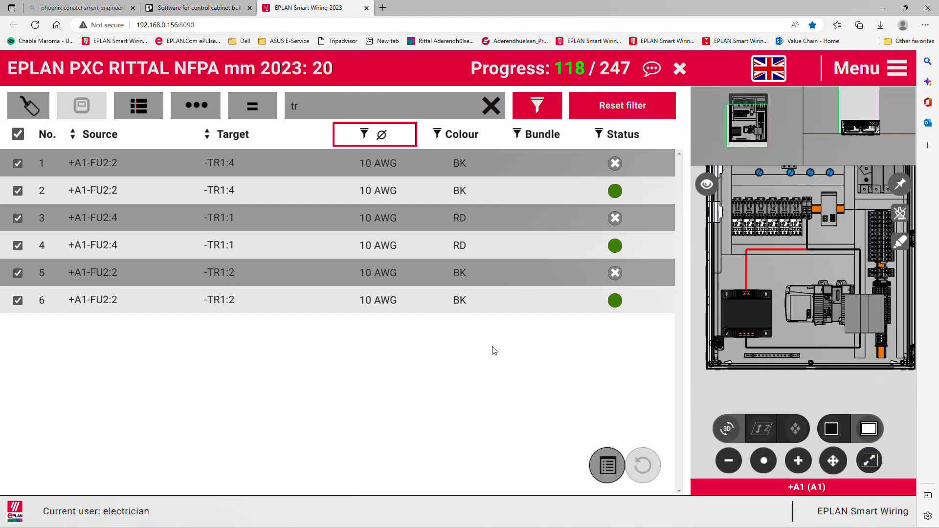
Clear the cross-section filter and the "tr" search to list all connections again.
click(366, 134)
click(394, 162)
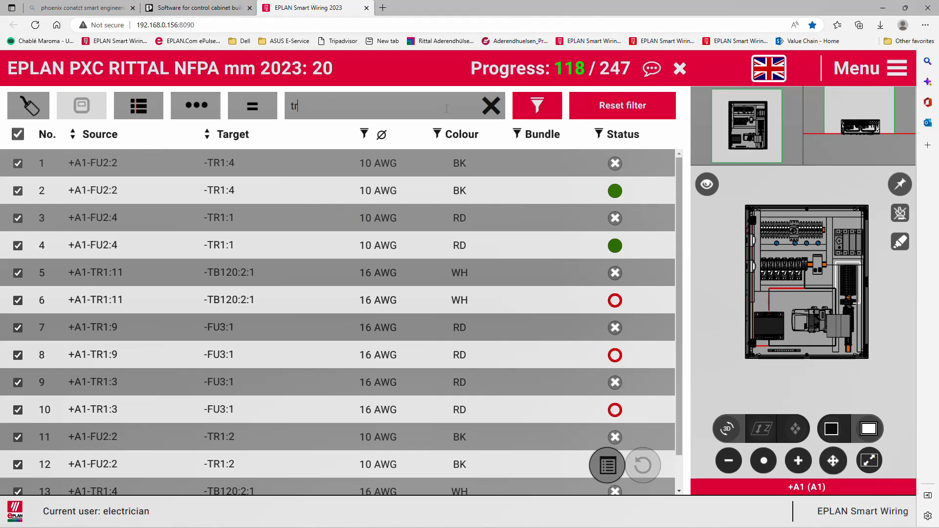
key(BackSpace)
key(BackSpace)
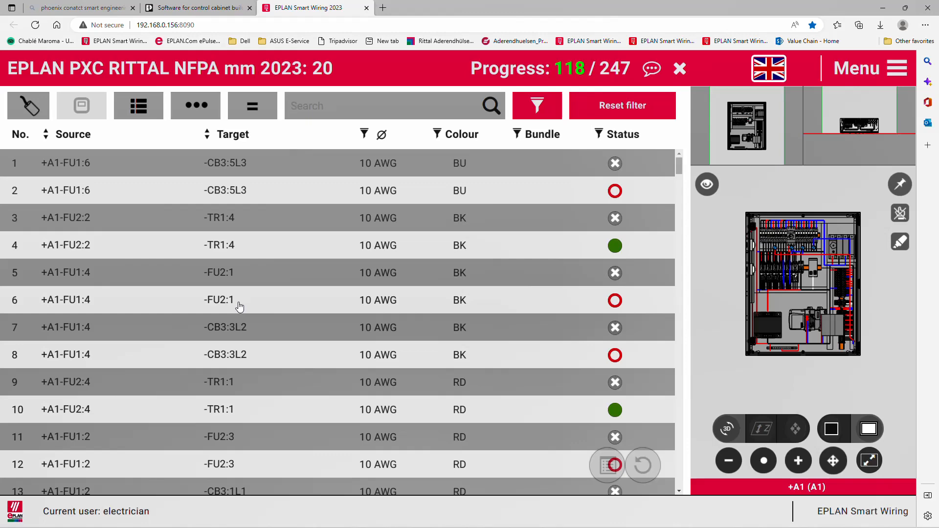
Switch to EPLAN Pro Panel and generate the project reports for EPLAN PXC RITTAL NFPA mm 2023.
key(alt+Tab)
key(Tab)
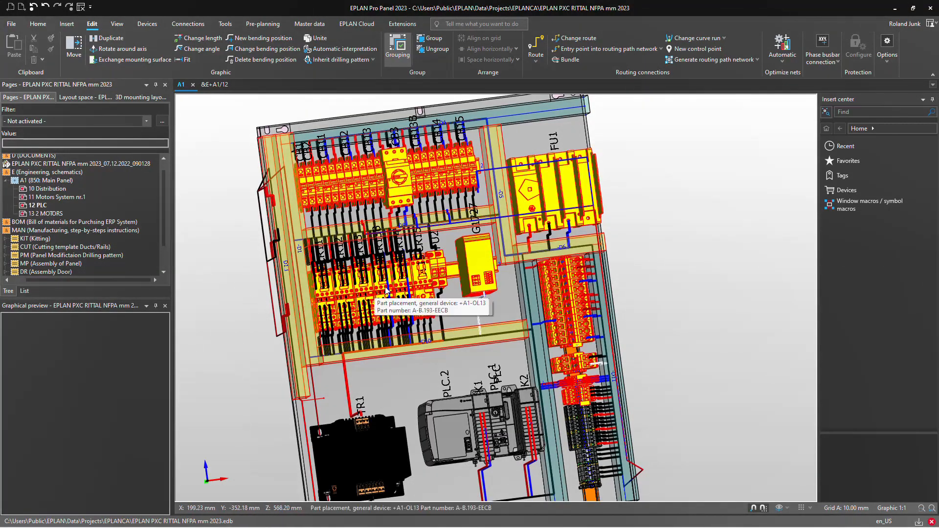
scroll(48, 163, up, 1)
click(48, 158)
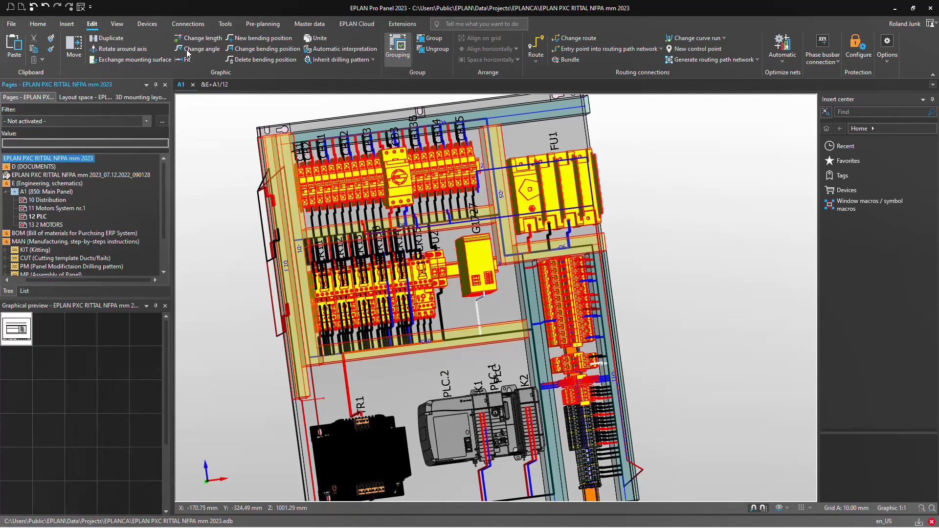
click(224, 24)
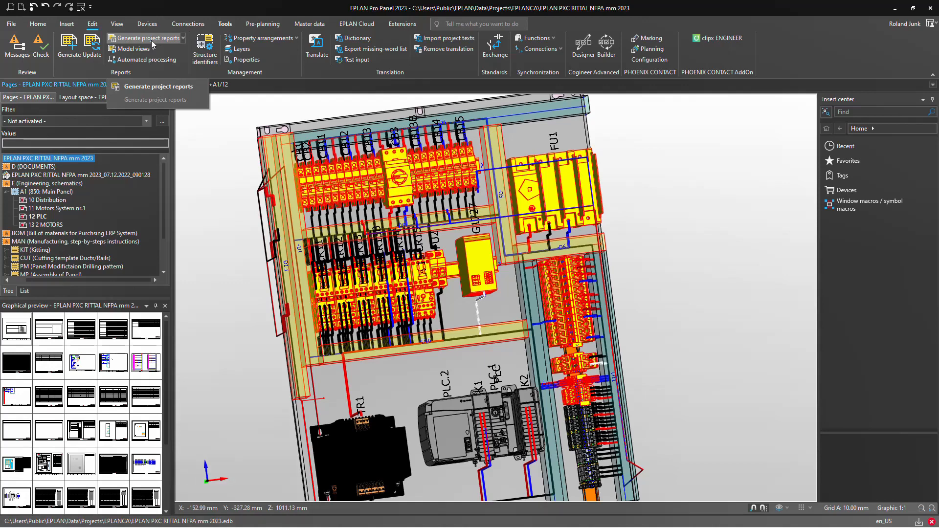
click(152, 40)
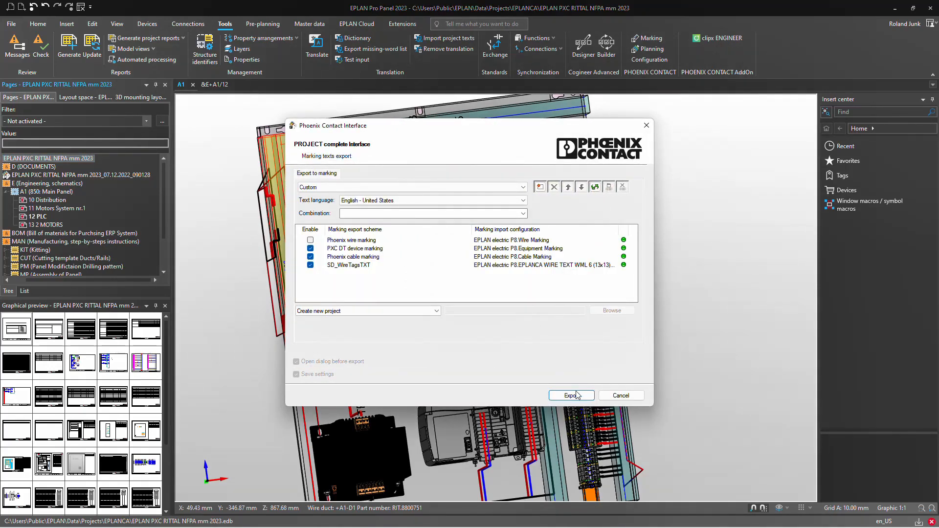
Export the device, cable and wire tag marking texts to a new PROJECT complete marking project and postpone the software update.
click(576, 394)
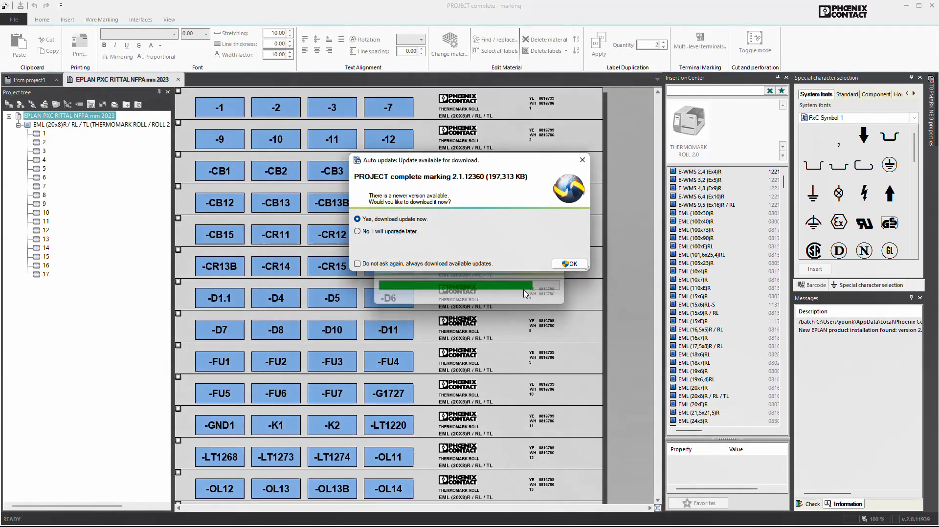
click(385, 233)
click(566, 263)
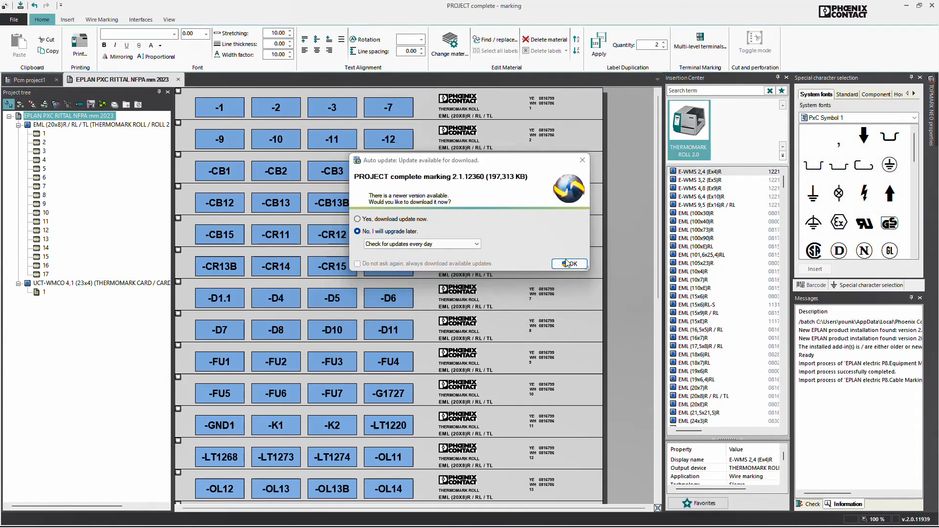
click(568, 263)
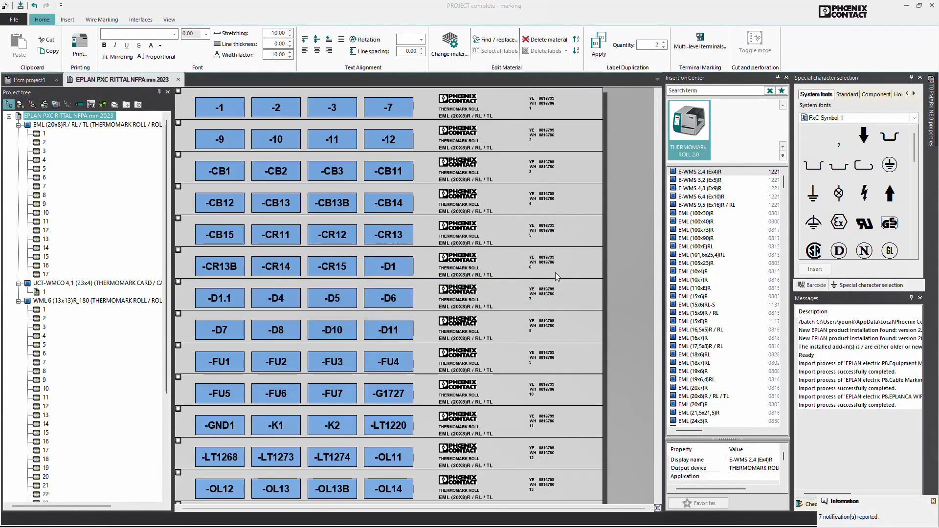
Display the wire labels of the WML 6 (13x13)R_180 material in the marking project.
click(99, 302)
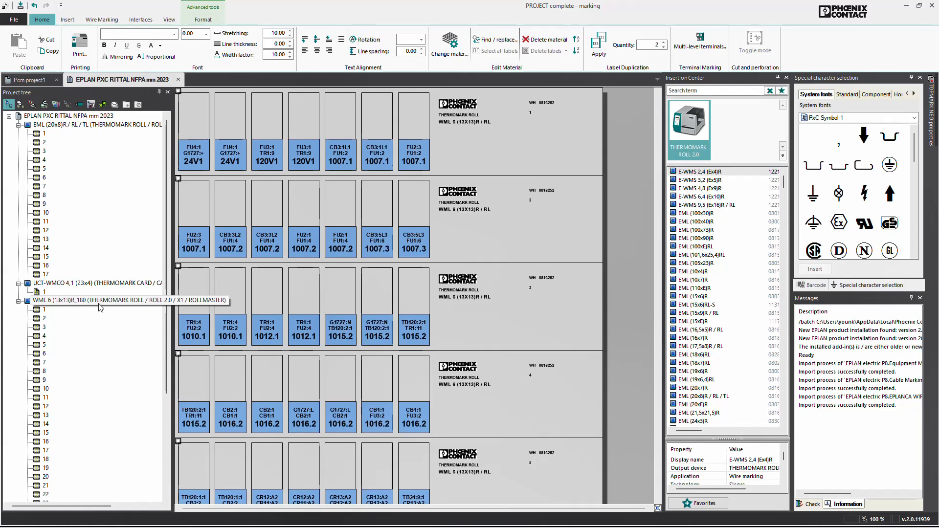
click(100, 307)
Switch back to EPLAN Pro Panel and open the layout space A1 showing the whole enclosure.
mouse_move(451, 525)
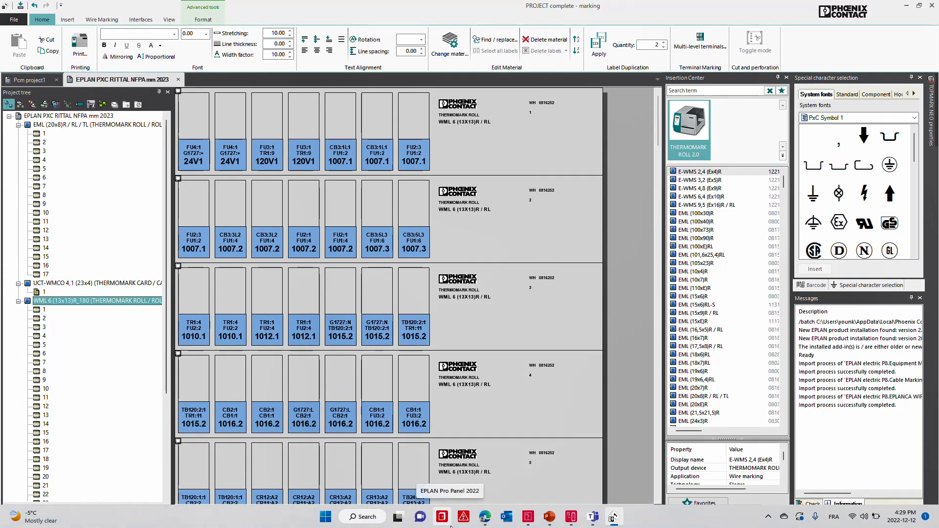
key(alt+Tab)
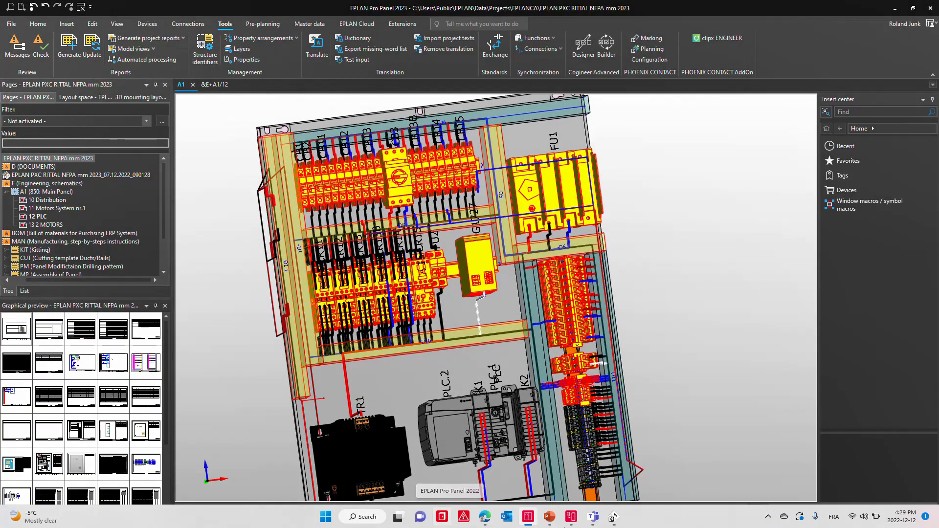
scroll(385, 378, down, 2)
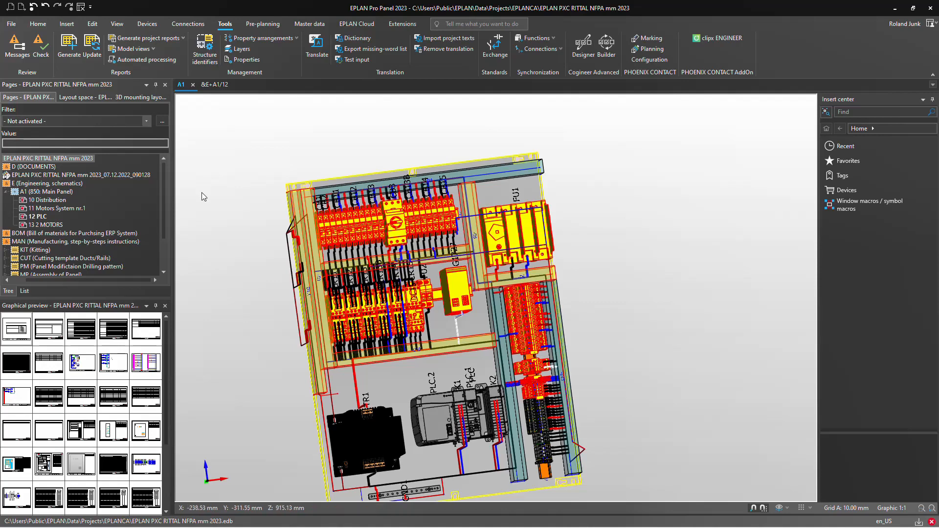
click(93, 97)
double_click(24, 158)
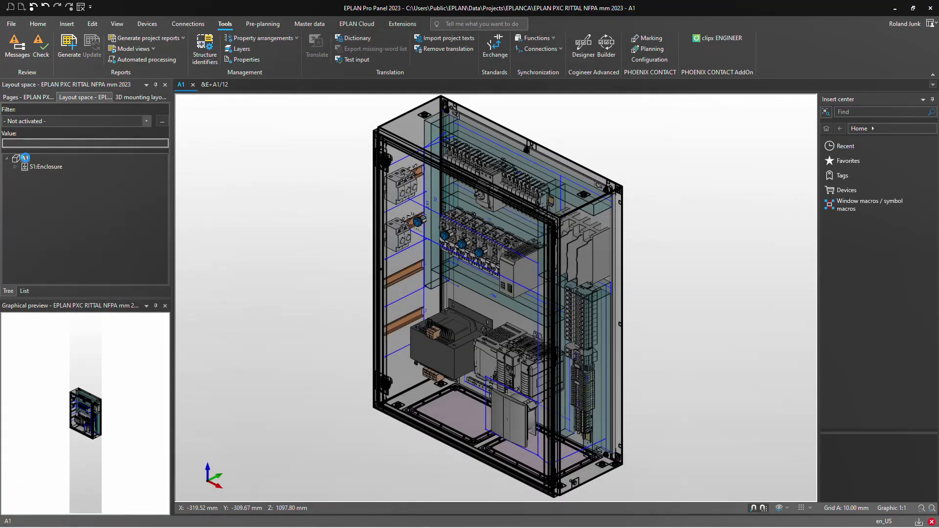
Show the A1 enclosure from the 3D front viewpoint and preview the Kitting and Cutting template Ducts/Rails manufacturing pages.
click(782, 507)
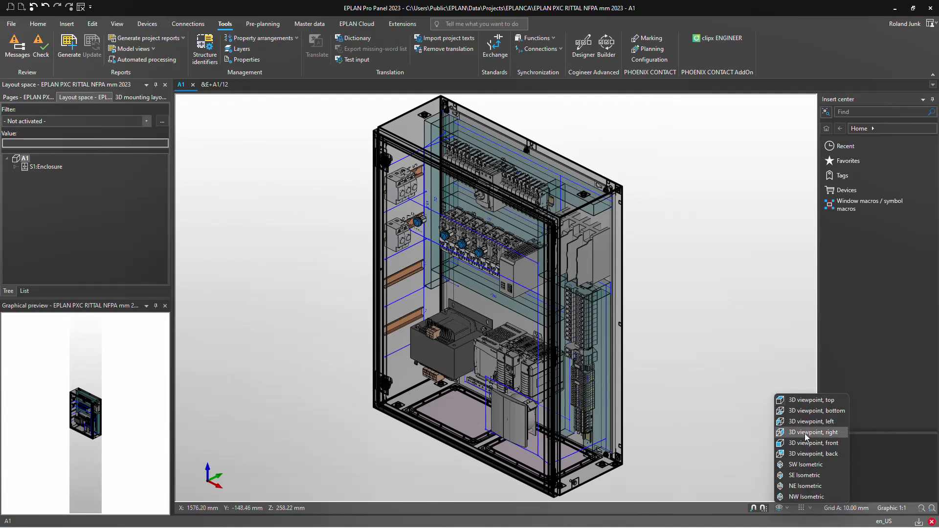
click(807, 442)
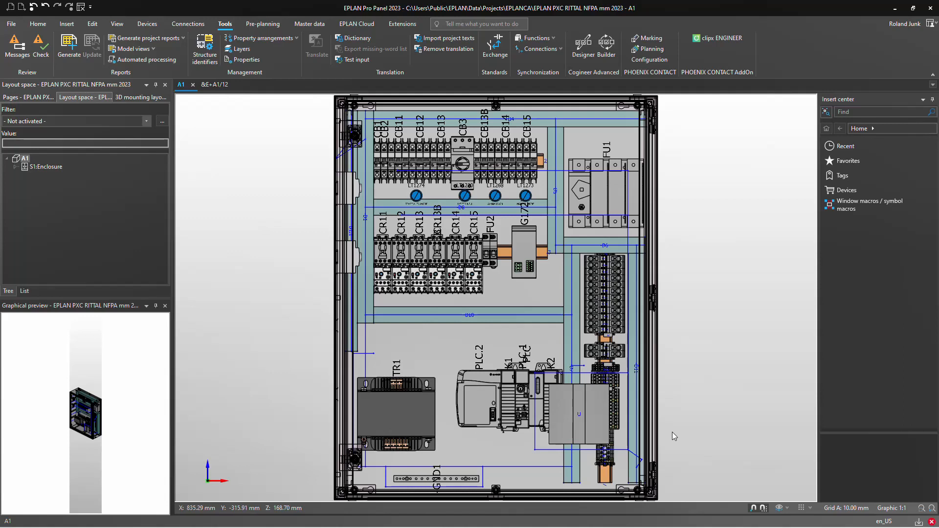
click(27, 98)
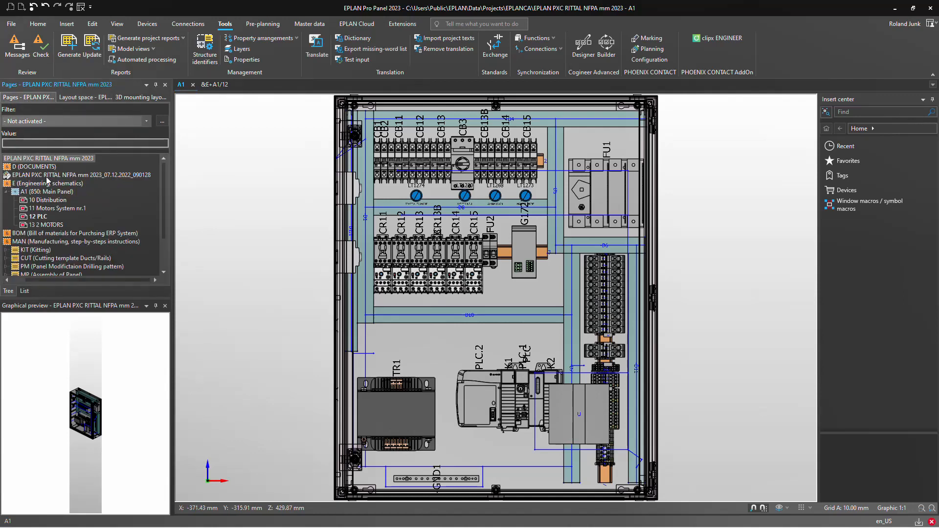
click(48, 249)
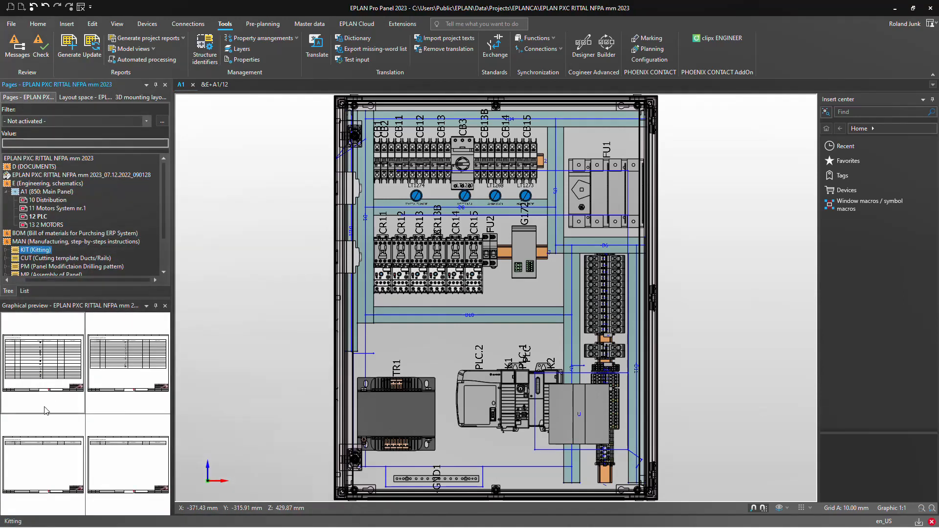
click(58, 258)
Examine pages 3, 2 and 1 of the PM drilling pattern under the manufacturing instructions, one after another.
click(57, 266)
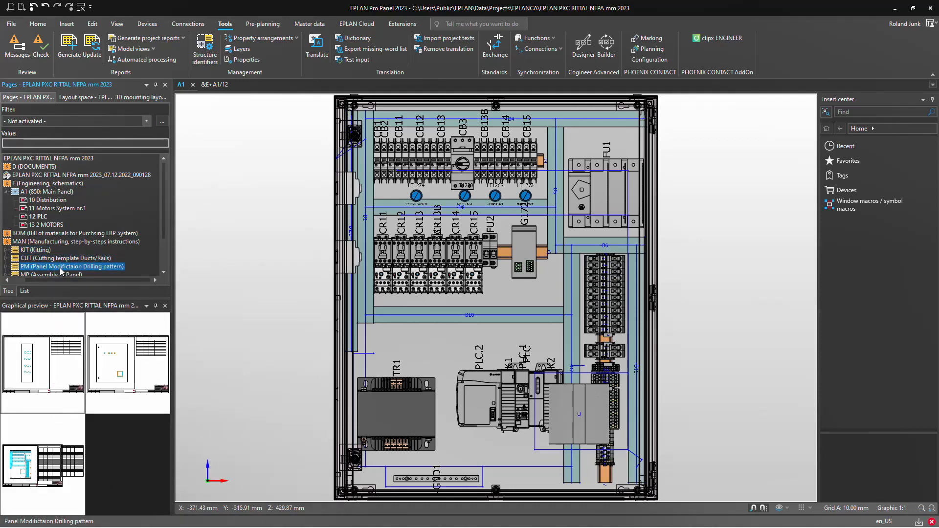
double_click(36, 473)
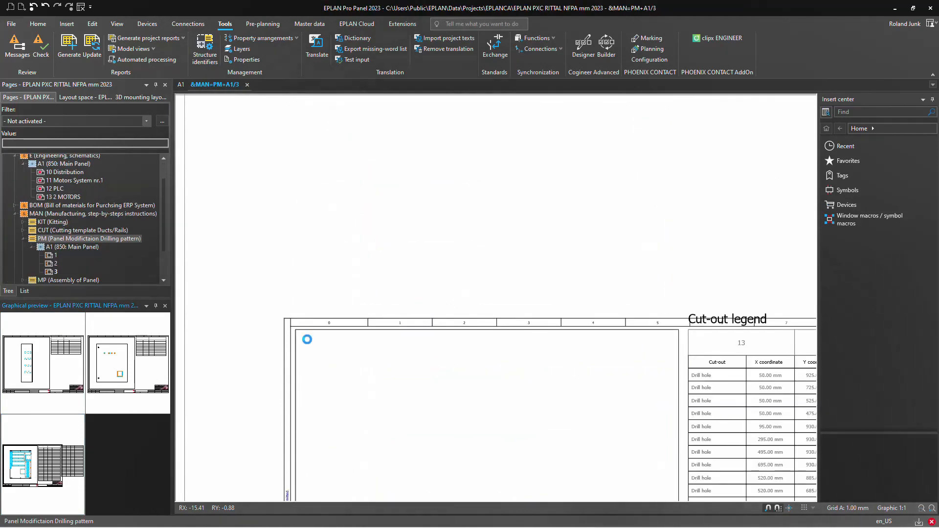
scroll(364, 233, down, 3)
scroll(434, 463, up, 5)
middle_drag(442, 464, 433, 366)
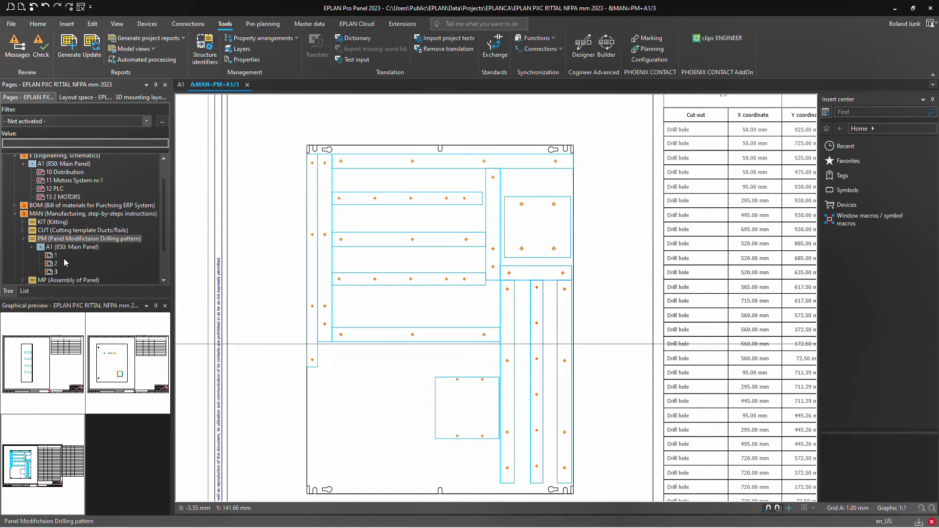
double_click(113, 368)
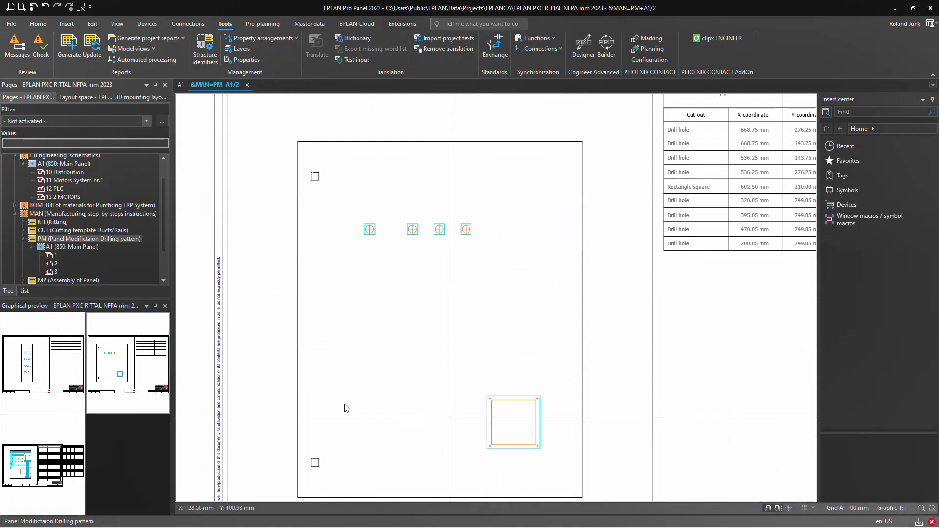
double_click(34, 381)
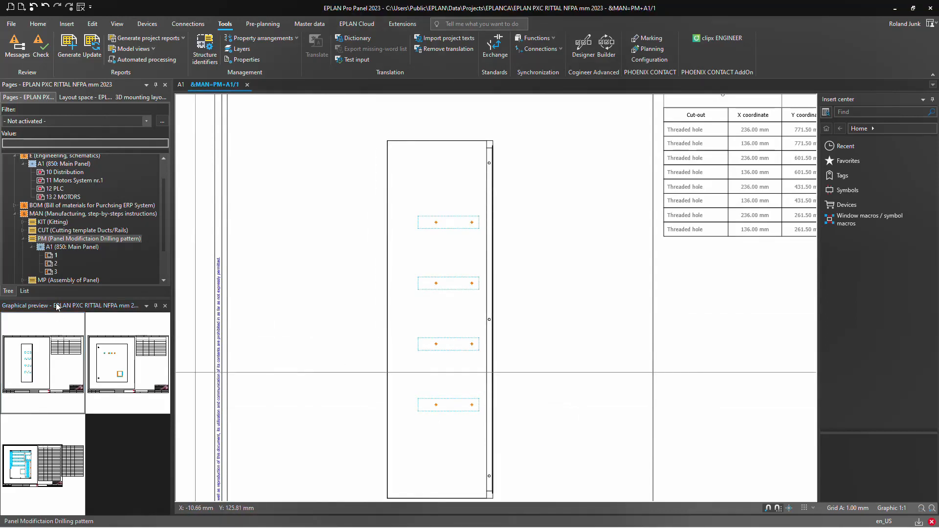
Open page 1 of MP (Assembly of Panel) and bring the panel drawing with its enclosure legend into view.
scroll(74, 271, down, 1)
click(77, 255)
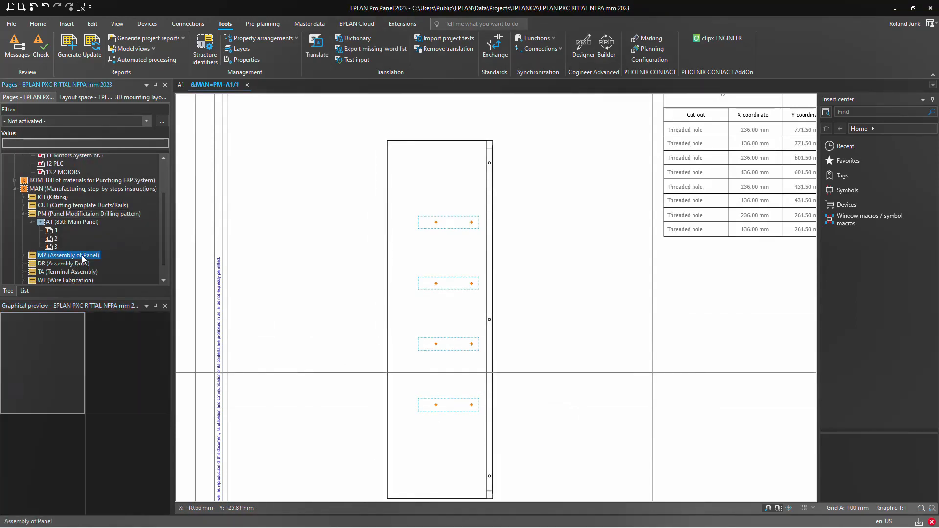
double_click(72, 428)
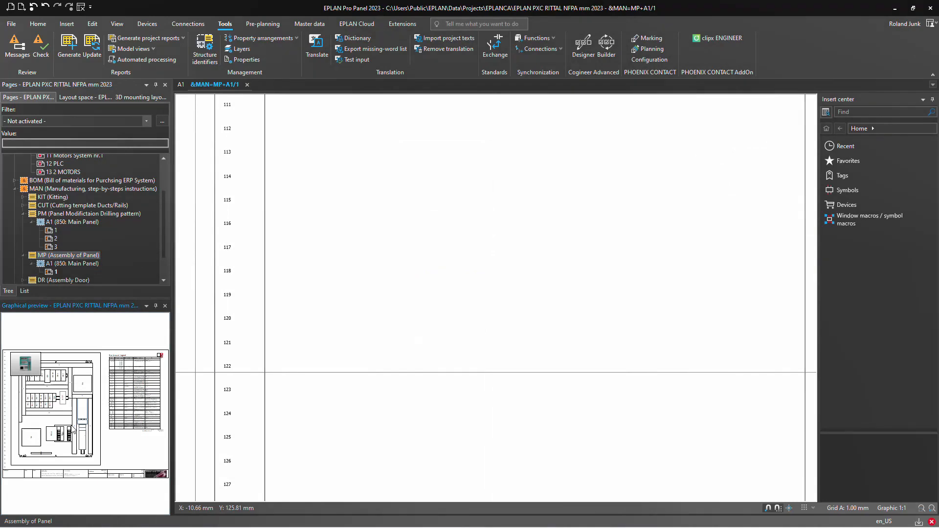
middle_drag(383, 366, 369, 455)
scroll(398, 411, down, 4)
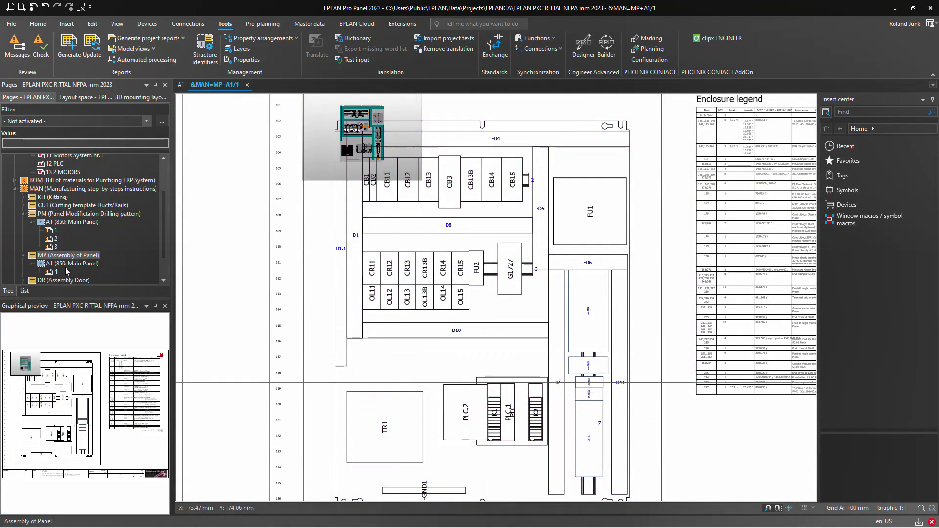
Open page 1 of DR (Assembly Door) to view the enclosure door drawing.
scroll(69, 269, down, 1)
click(83, 256)
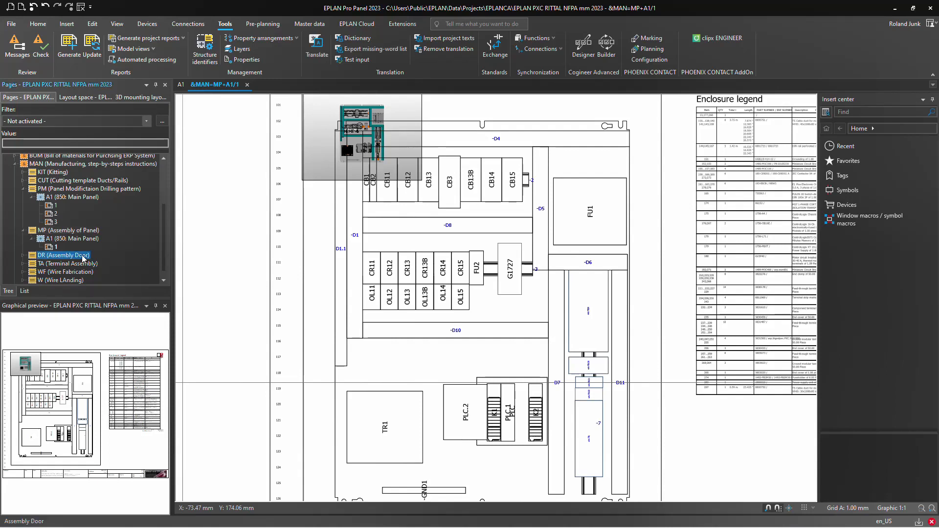
double_click(64, 411)
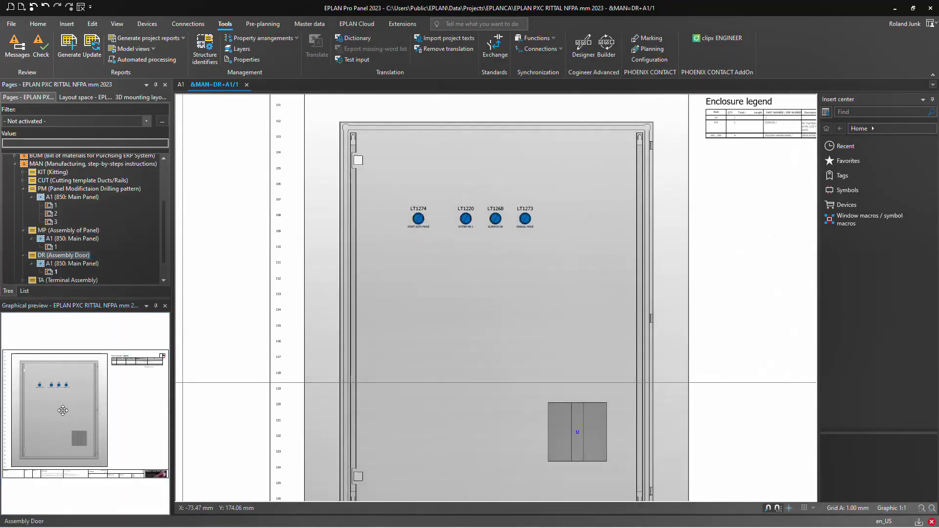
Open page 10 of TA (Terminal Assembly), the terminal diagram for +A1-TB1.
scroll(87, 274, down, 1)
click(77, 255)
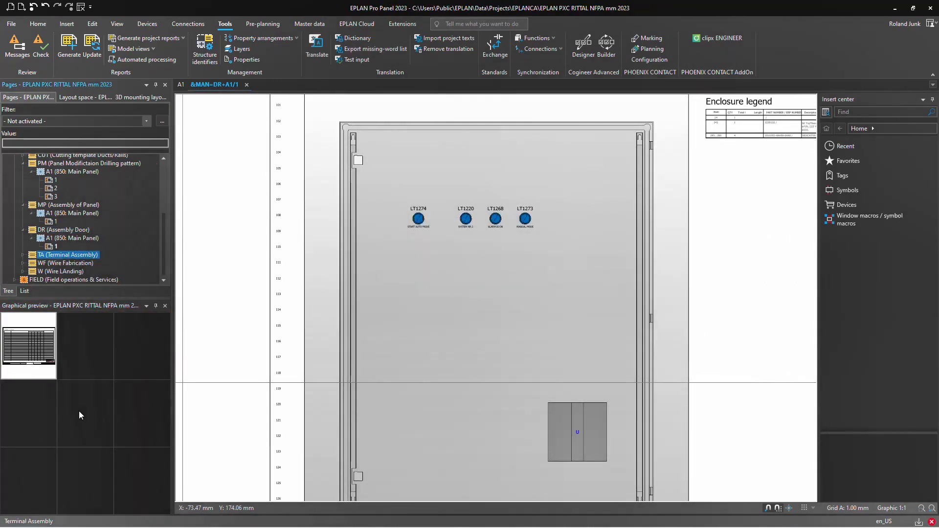
double_click(100, 343)
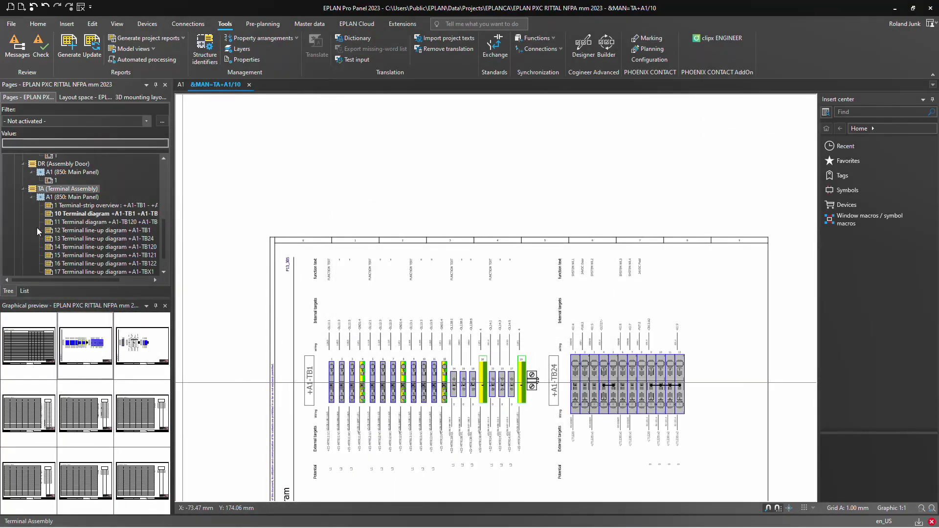
Preview the WF (Wire Fabrication) pages and open page 1, Internal Connection list, of the wire landing documents.
scroll(139, 246, down, 1)
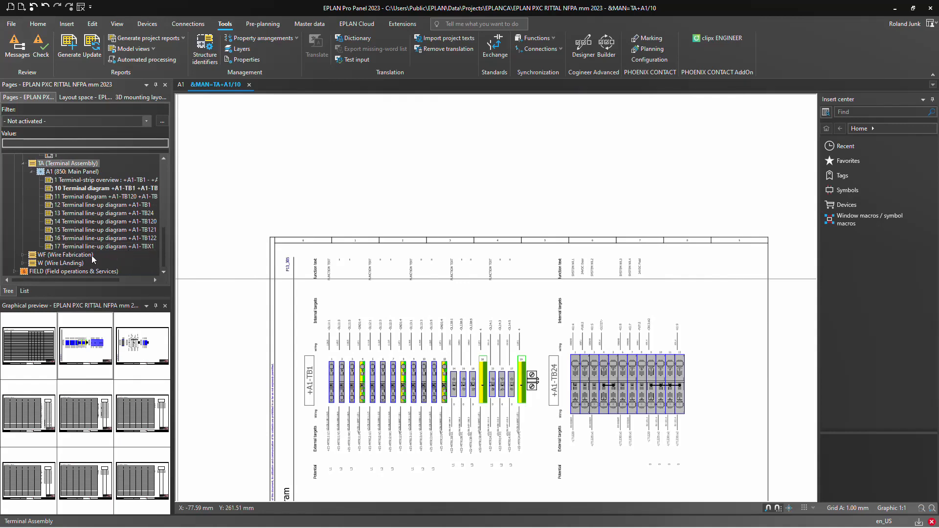
click(73, 263)
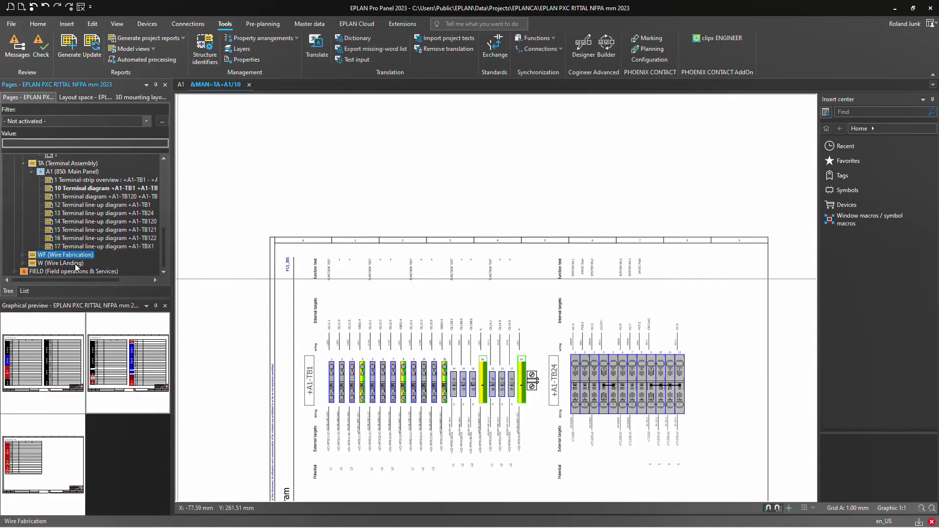
double_click(51, 352)
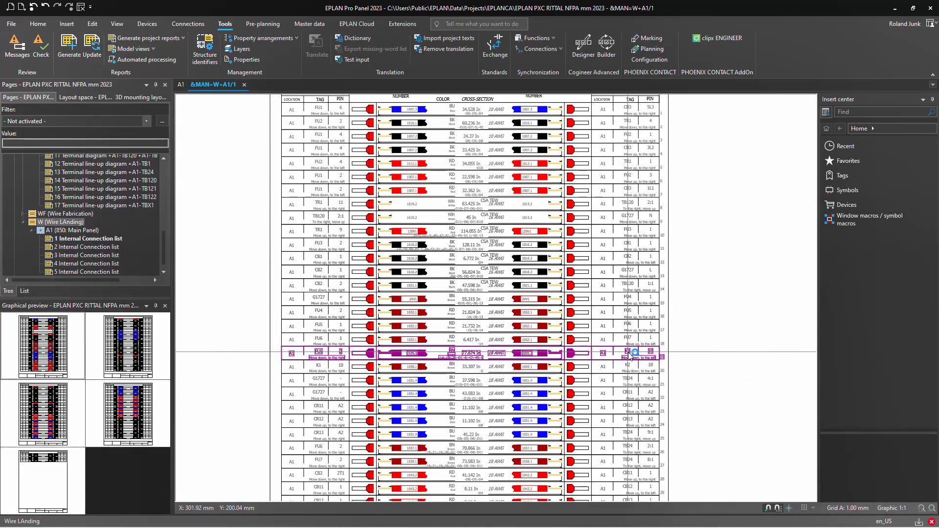
Switch to EPLAN Smart Wiring and inspect connection 2 from +A1-FU1:6 to -CB3:5L3 in the full-screen 3D view.
key(alt+Tab)
key(alt+Tab)
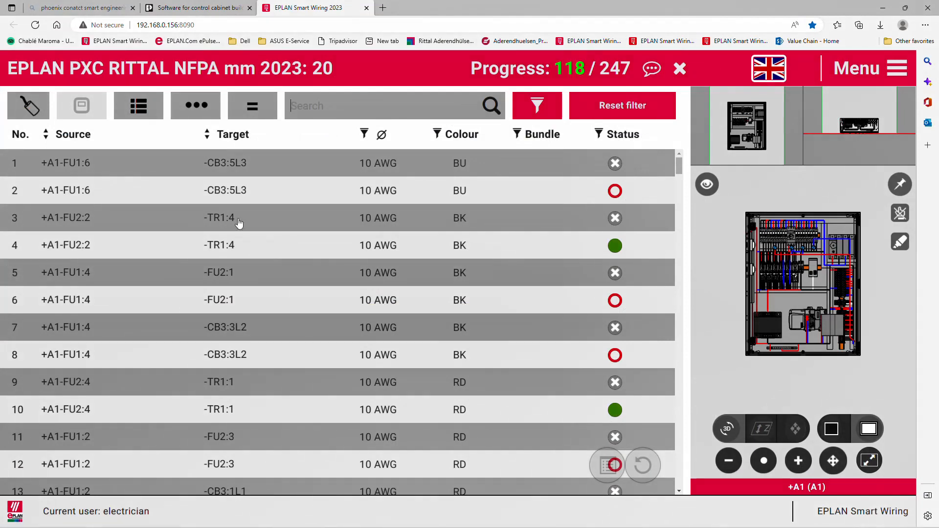
click(214, 195)
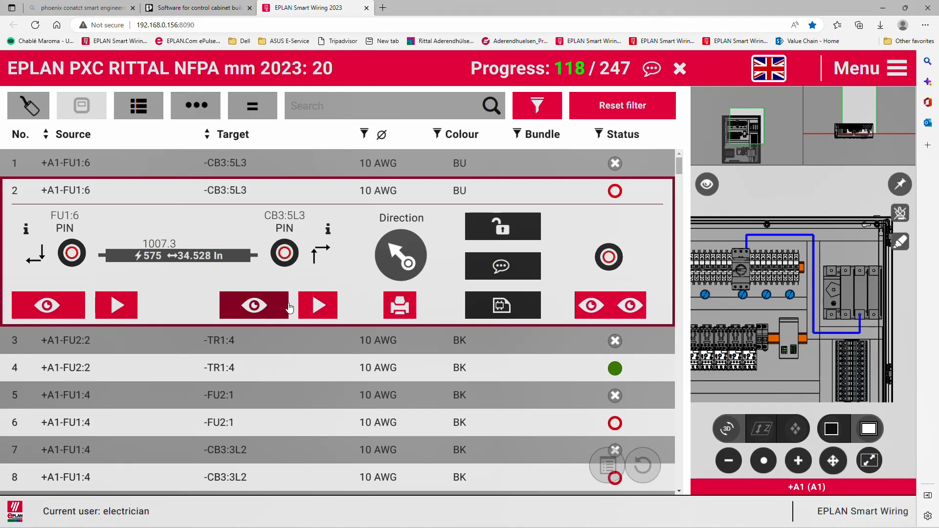
click(870, 461)
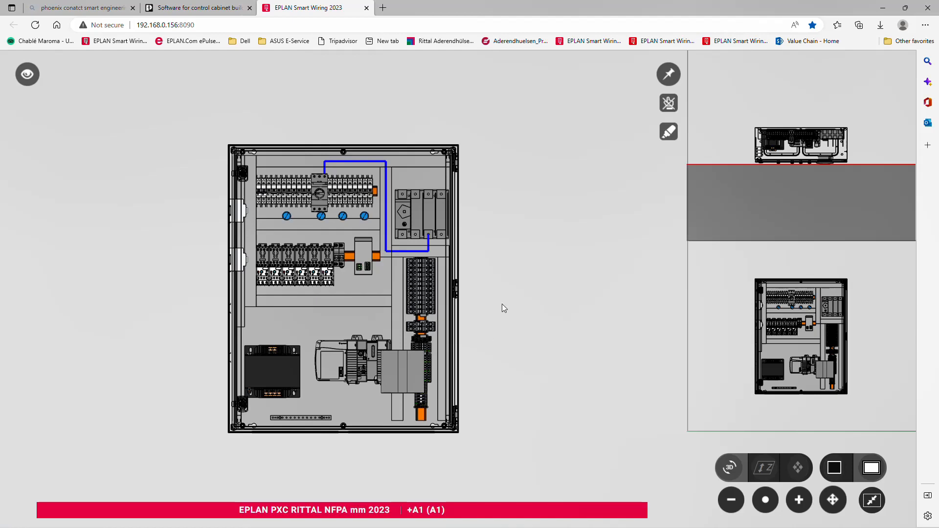
scroll(501, 303, up, 3)
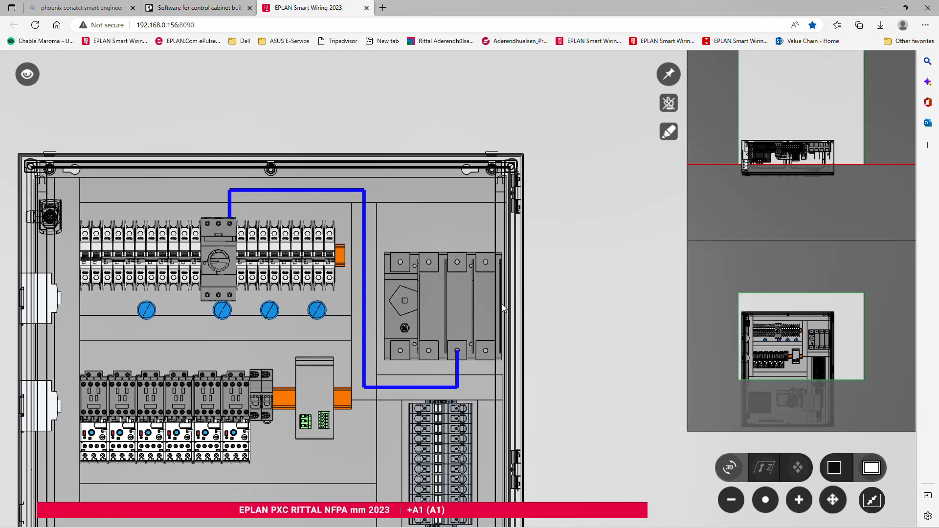
Switch to the Value Chain Consulting presentation in PowerPoint and view slide 11 on customer benefit, followed by slide 13 on the integrated value chain.
key(alt+Tab)
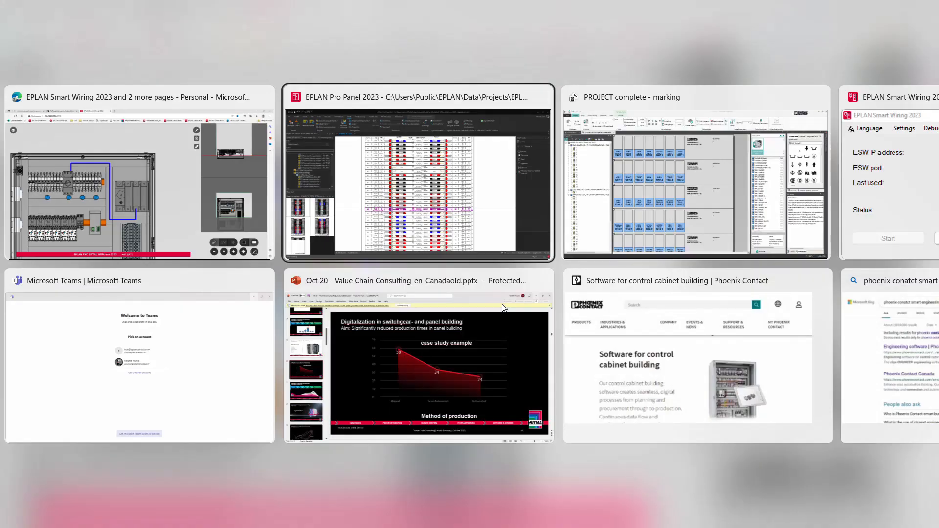
key(alt+Tab)
key(alt+Tab)
key(alt+Tab)
key(alt+Tab)
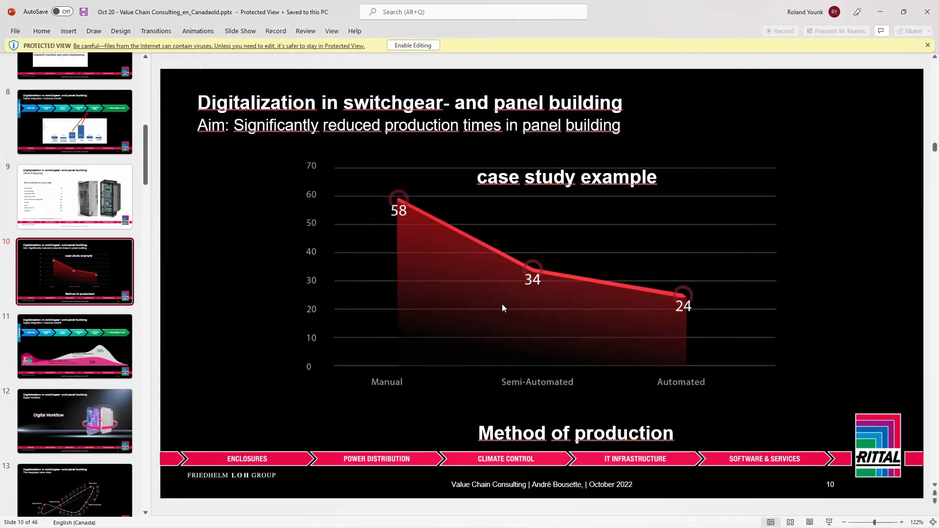
click(59, 363)
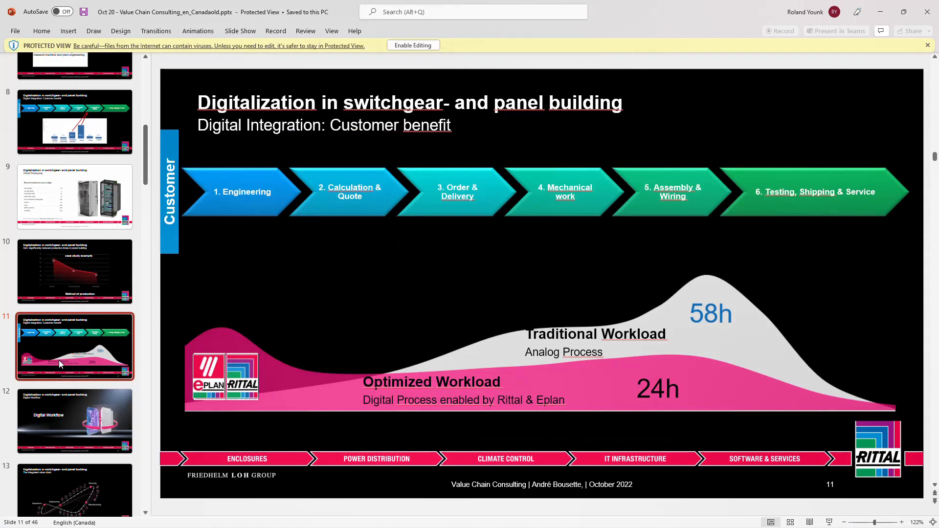
click(80, 500)
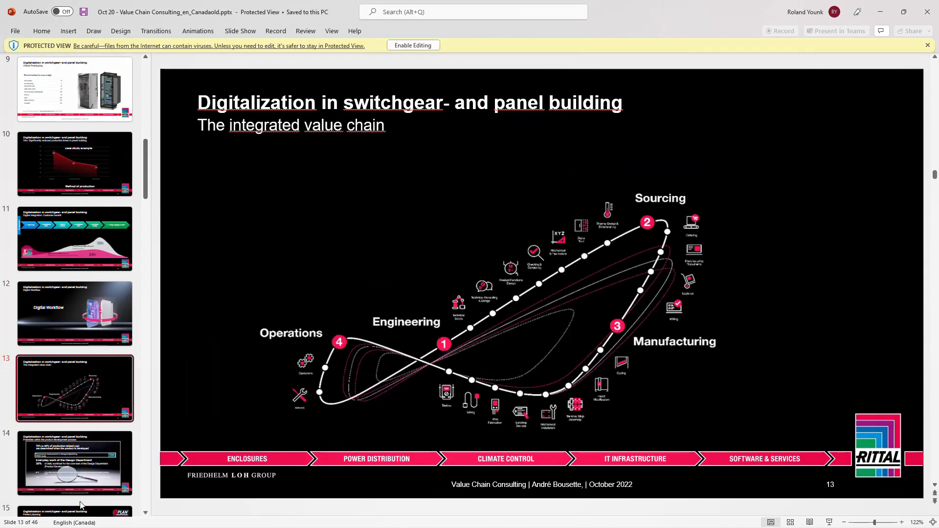